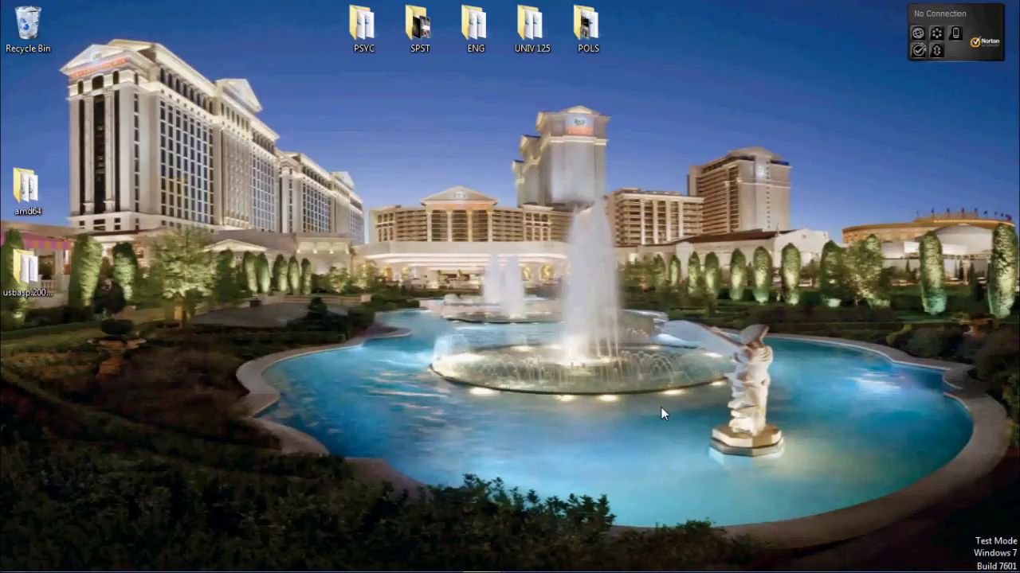
- Browse D:\Cinema 4D edits\Misc Practice\pictures to view a photo, then close the viewer and Explorer
{"action": "mouse_move", "coordinate": [478, 567]}
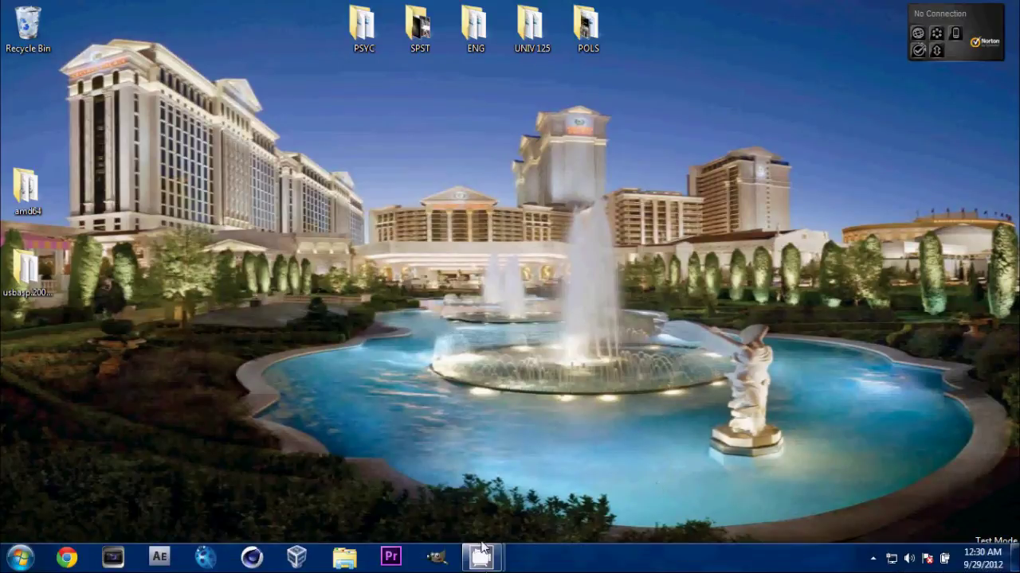
{"action": "left_click", "coordinate": [358, 562]}
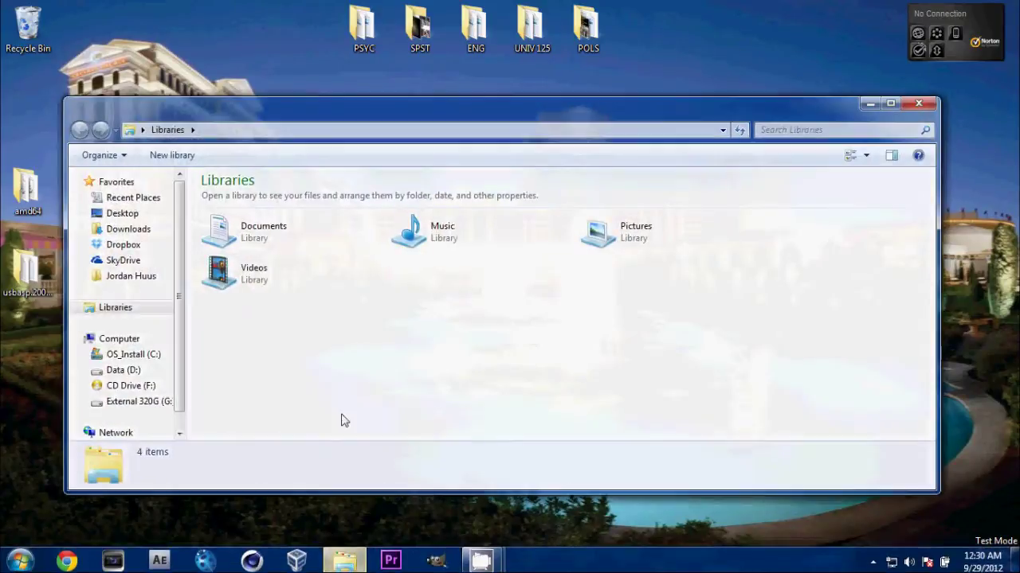
{"action": "left_click", "coordinate": [137, 371]}
{"action": "double_click", "coordinate": [234, 229]}
{"action": "double_click", "coordinate": [241, 216]}
{"action": "left_click", "coordinate": [239, 200]}
{"action": "double_click", "coordinate": [243, 202]}
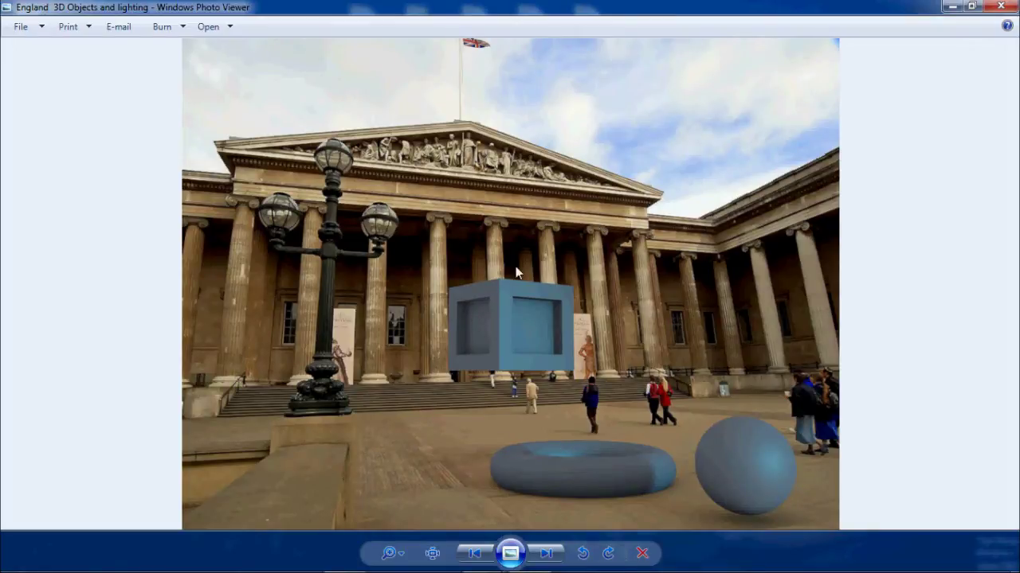
{"action": "left_click", "coordinate": [1004, 7]}
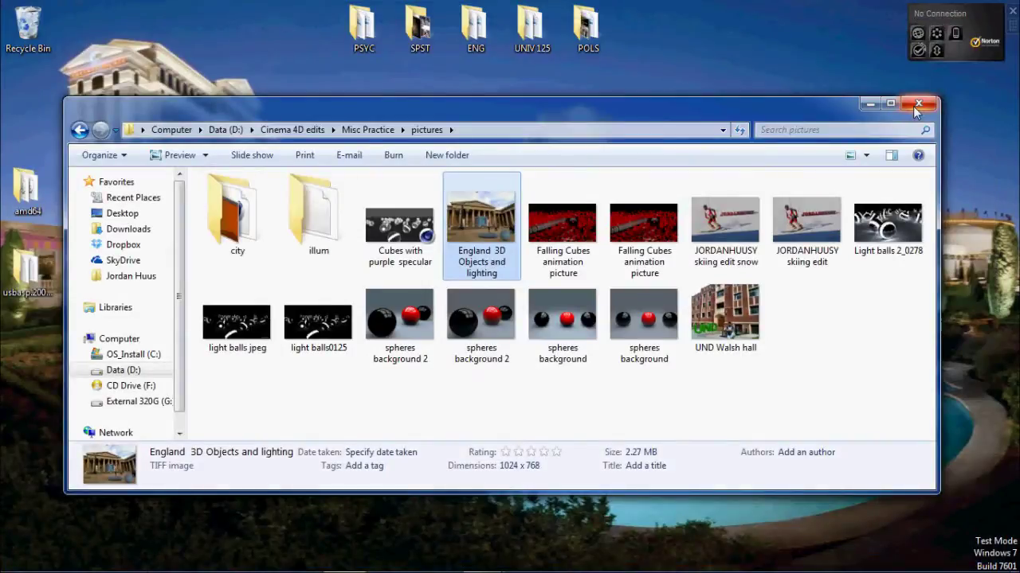
{"action": "left_click", "coordinate": [934, 92]}
- Launch Cinema 4D and set the render output size to 1280 x 720
{"action": "mouse_move", "coordinate": [481, 570]}
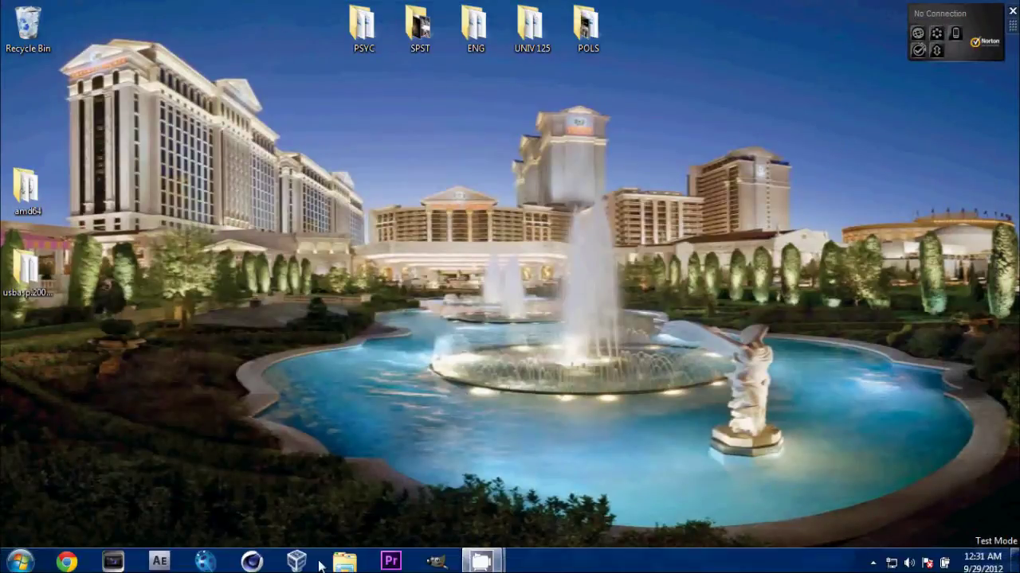
{"action": "left_click", "coordinate": [252, 559]}
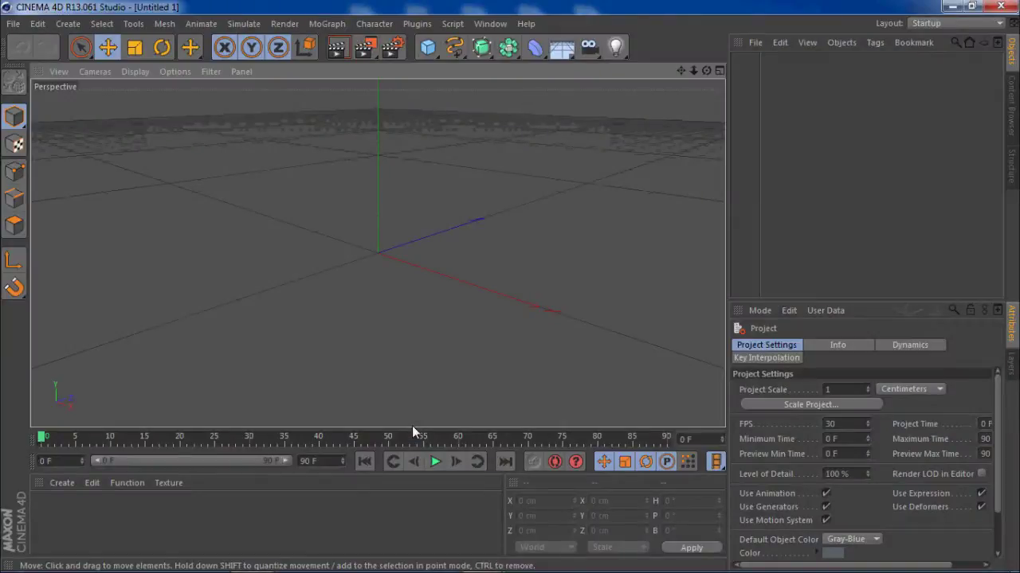
{"action": "left_click", "coordinate": [395, 49]}
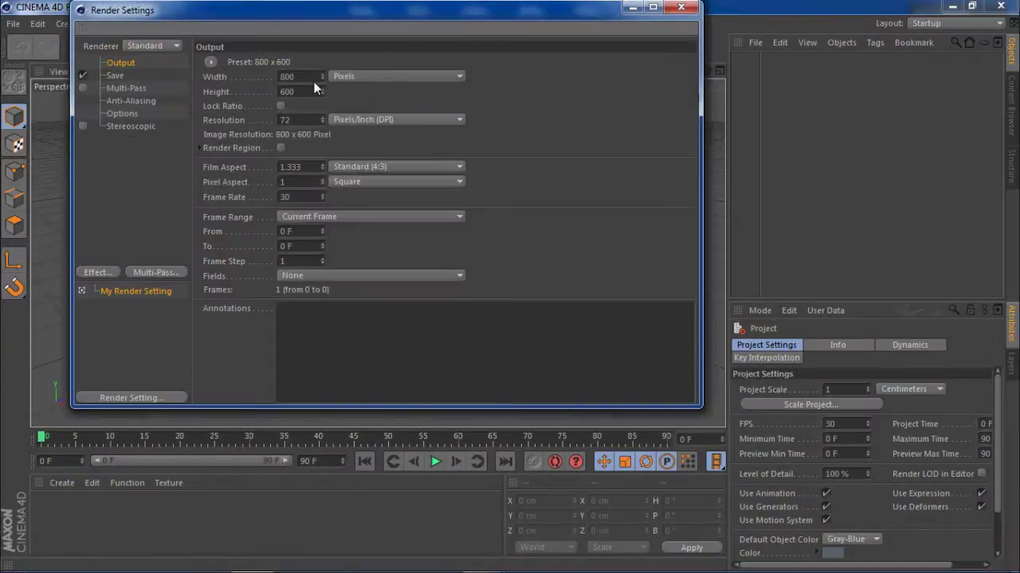
{"action": "type", "text": "1280"}
{"action": "left_click", "coordinate": [285, 93]}
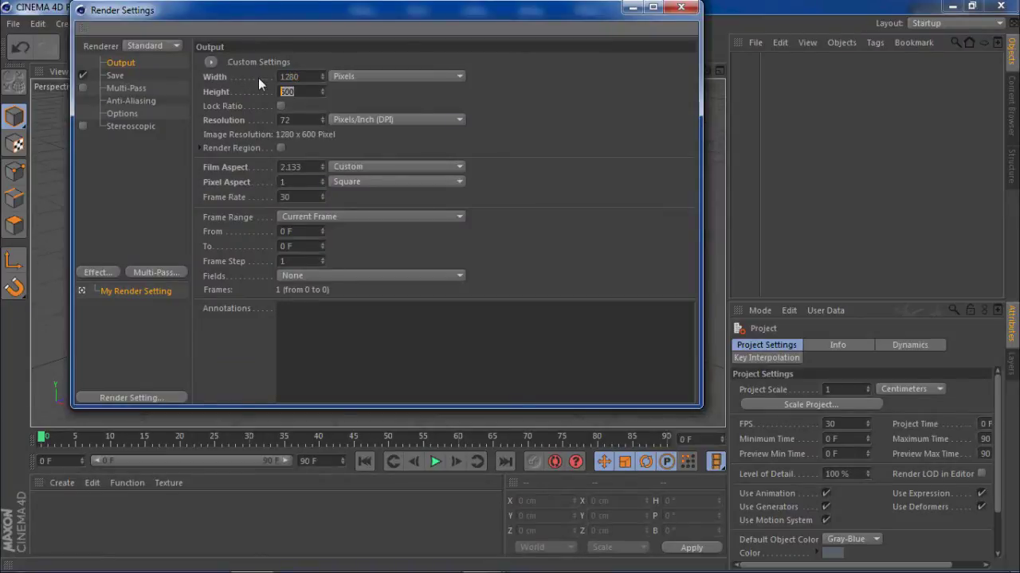
{"action": "key", "text": "BackSpace"}
{"action": "type", "text": "720"}
{"action": "key", "text": "Return"}
{"action": "left_click", "coordinate": [679, 8]}
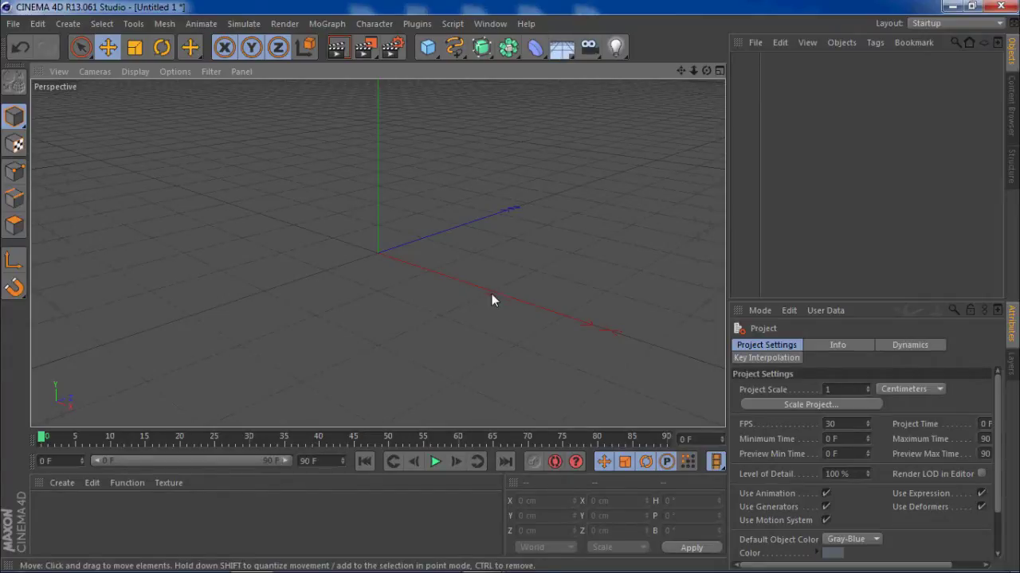
- Open the Downloads folder on the Data (D:) drive in Explorer
{"action": "mouse_move", "coordinate": [438, 567]}
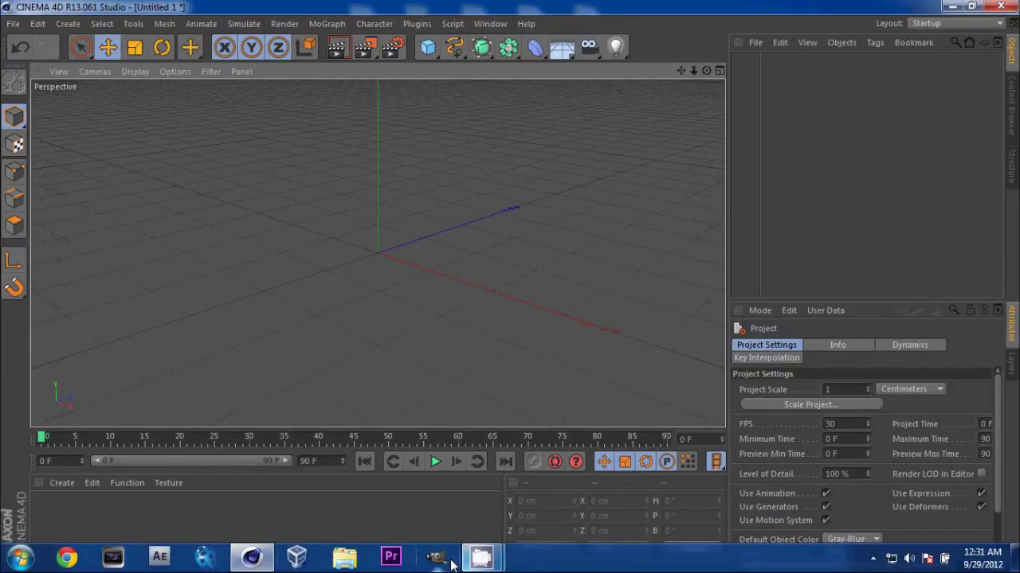
{"action": "left_click", "coordinate": [344, 557]}
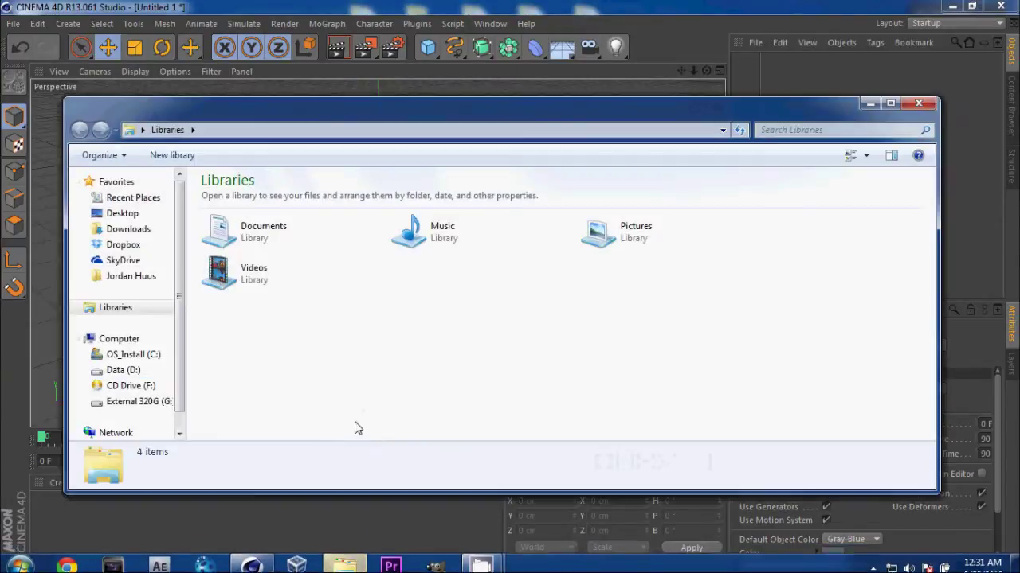
{"action": "left_click", "coordinate": [126, 371]}
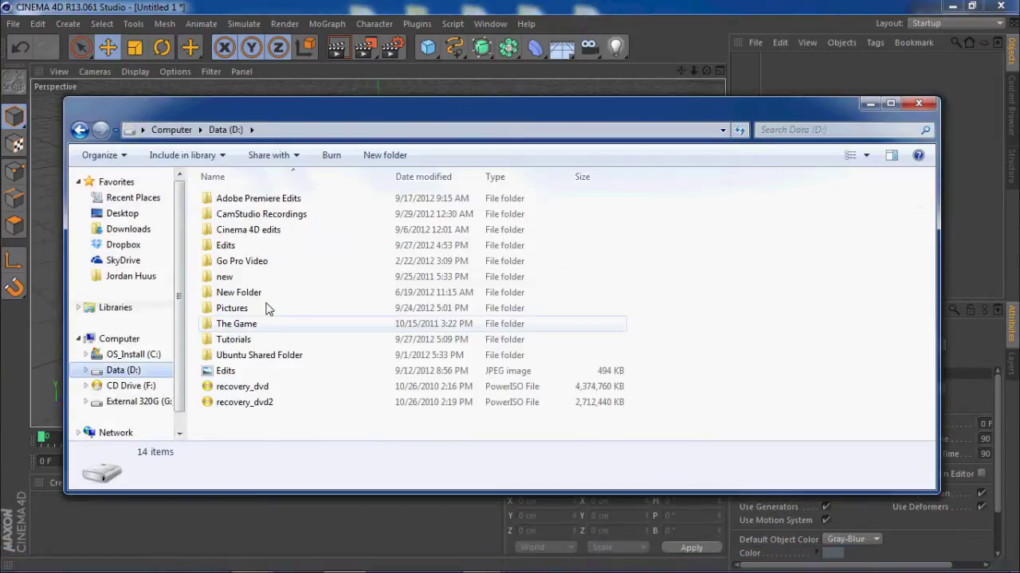
{"action": "left_click", "coordinate": [129, 230]}
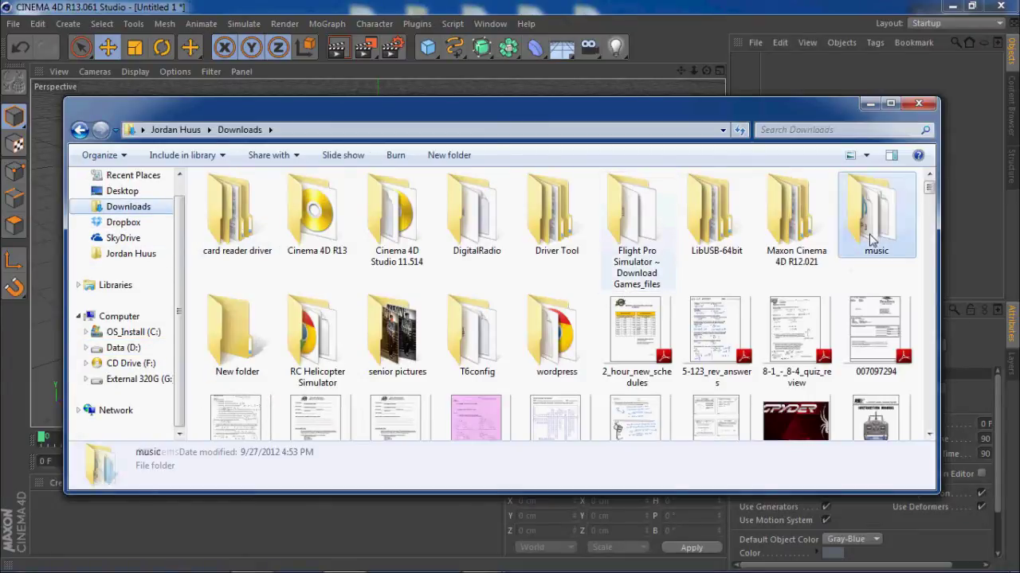
- Find the Mountain-Road image and open it in Photo Viewer
{"action": "scroll", "coordinate": [797, 263], "scroll_direction": "down", "scroll_amount": 10}
{"action": "scroll", "coordinate": [639, 310], "scroll_direction": "up", "scroll_amount": 2}
{"action": "scroll", "coordinate": [639, 310], "scroll_direction": "down", "scroll_amount": 4}
{"action": "scroll", "coordinate": [639, 310], "scroll_direction": "down", "scroll_amount": 5}
{"action": "scroll", "coordinate": [502, 300], "scroll_direction": "up", "scroll_amount": 1}
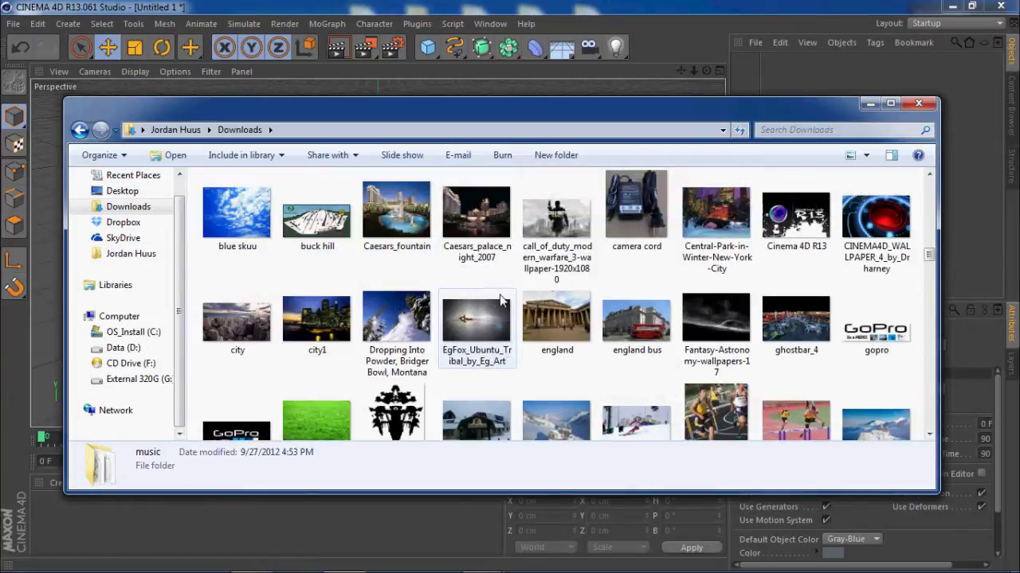
{"action": "scroll", "coordinate": [510, 295], "scroll_direction": "down", "scroll_amount": 2}
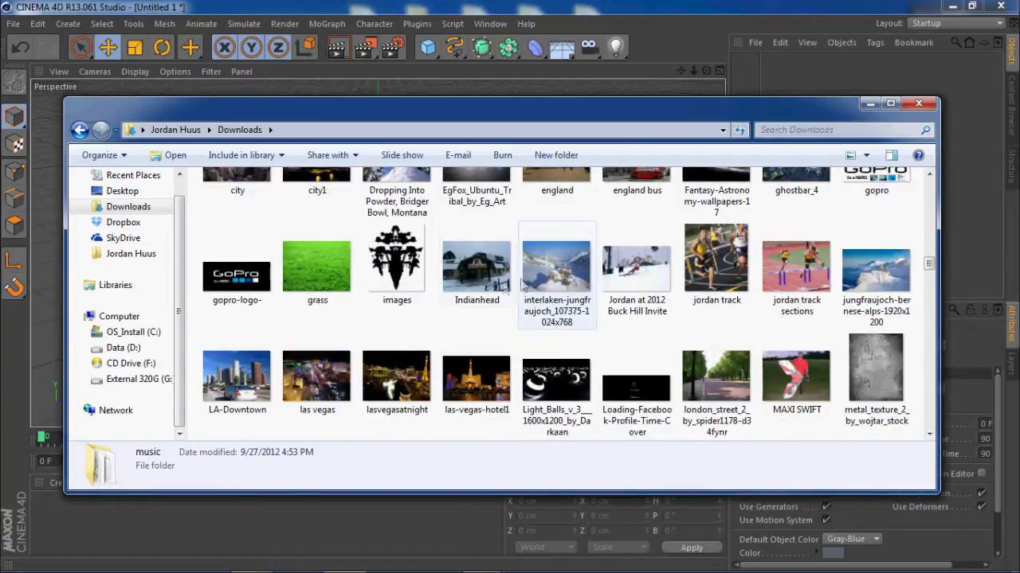
{"action": "scroll", "coordinate": [522, 285], "scroll_direction": "down", "scroll_amount": 3}
{"action": "left_click", "coordinate": [324, 273]}
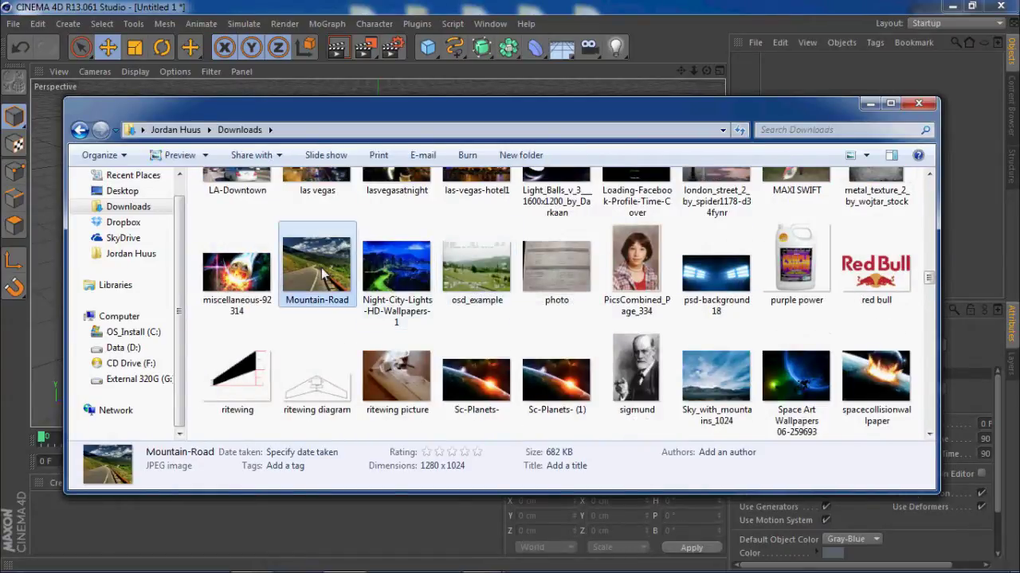
{"action": "double_click", "coordinate": [321, 268]}
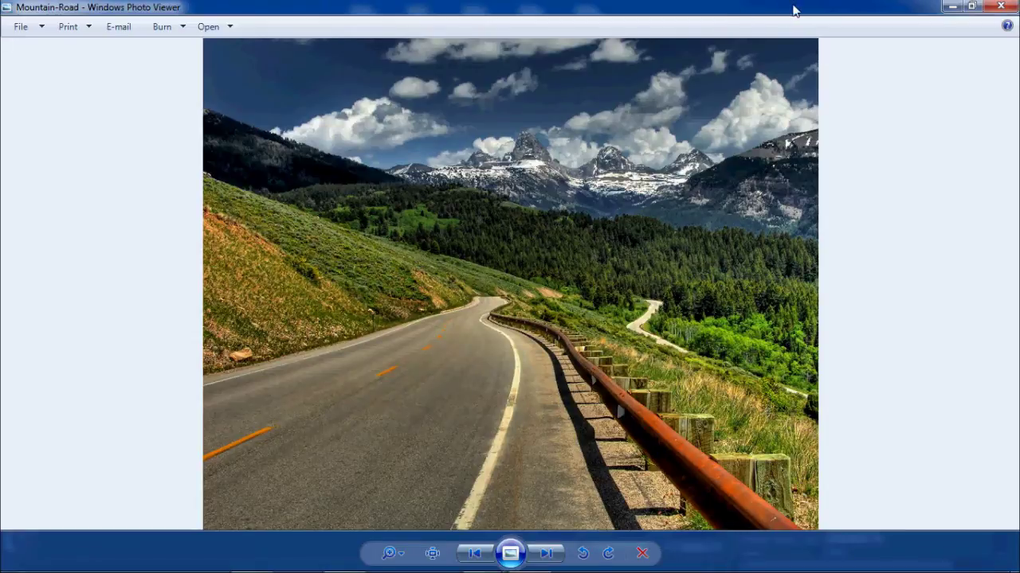
- Close Photo Viewer and Explorer, then create a new material and open its editor
{"action": "left_click", "coordinate": [1001, 6]}
{"action": "left_click", "coordinate": [921, 102]}
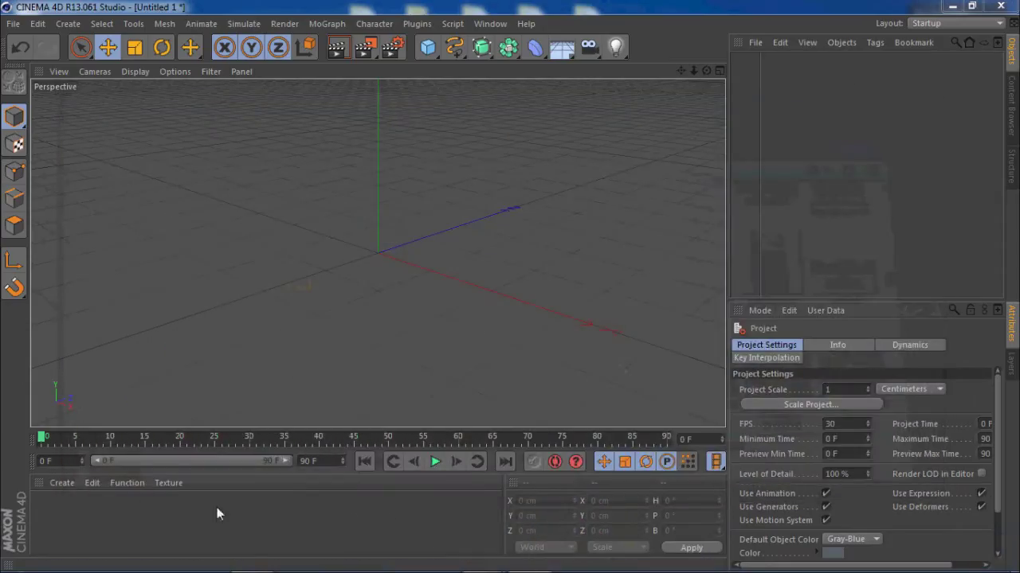
{"action": "left_click", "coordinate": [62, 483]}
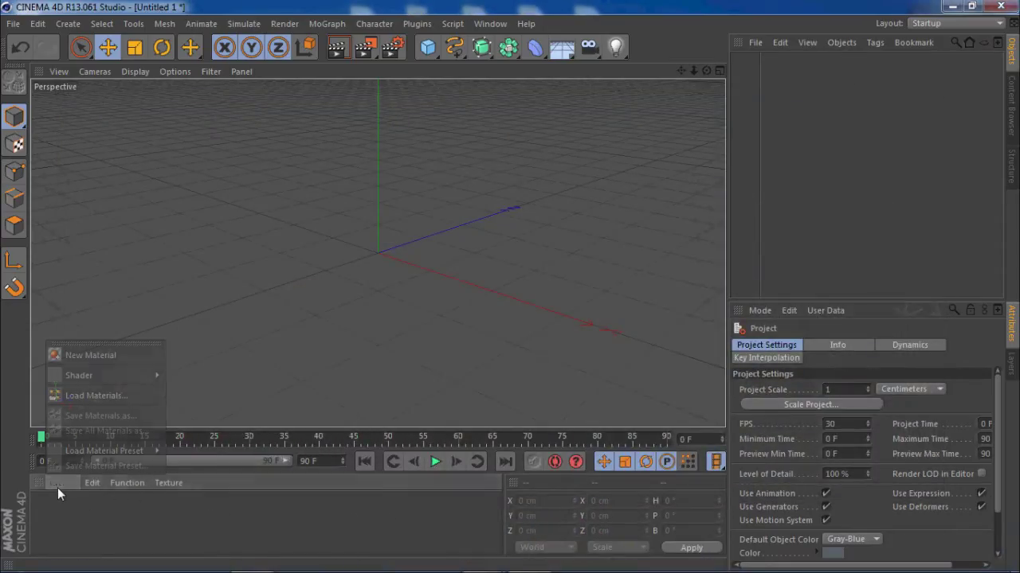
{"action": "left_click", "coordinate": [95, 357]}
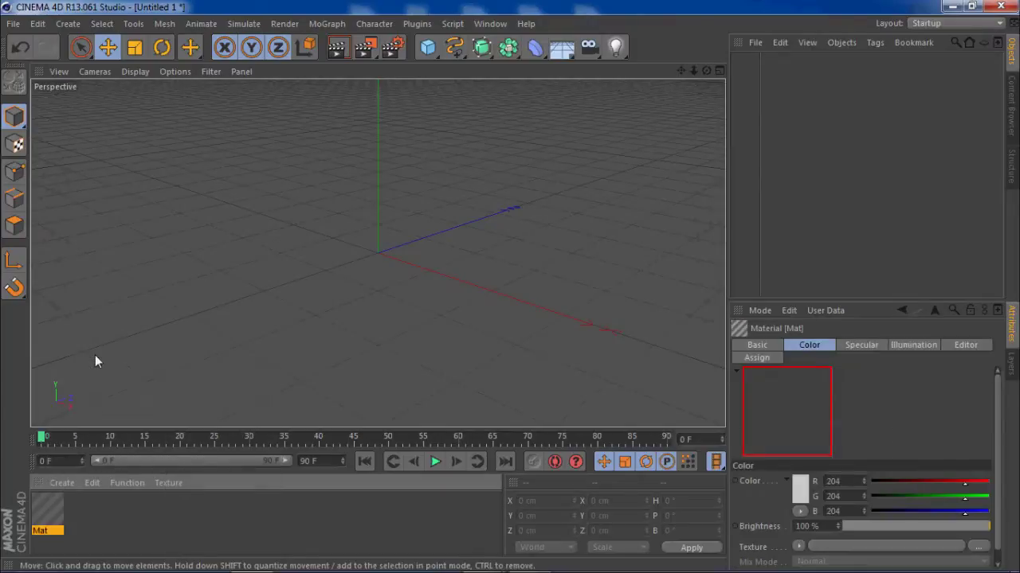
{"action": "double_click", "coordinate": [48, 514]}
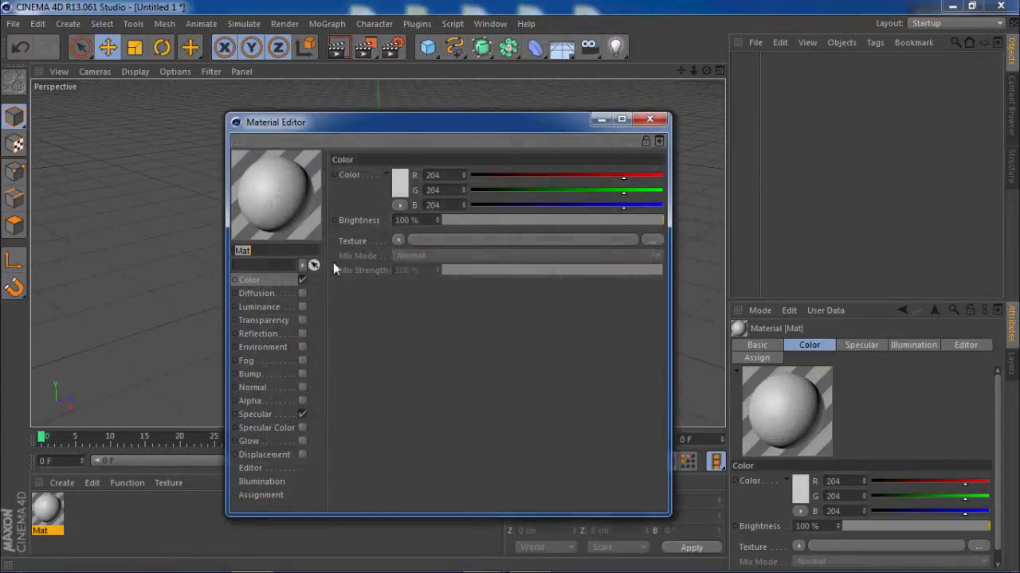
- Load Mountain-Road.jpg as the Color texture, copying it into the project location
{"action": "left_click", "coordinate": [397, 241]}
{"action": "left_click", "coordinate": [411, 254]}
{"action": "left_click_drag", "start_coordinate": [792, 199], "coordinate": [798, 130]}
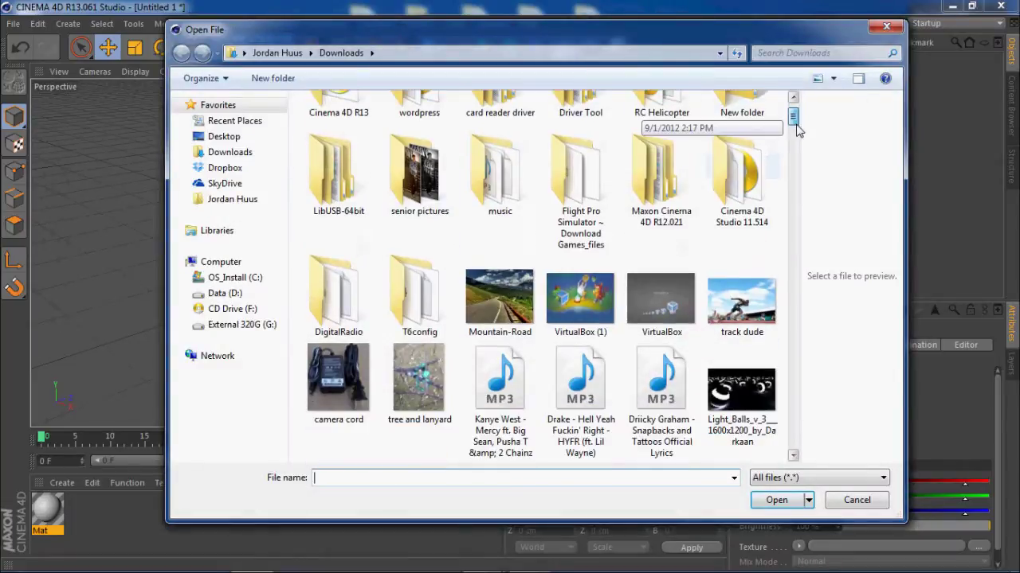
{"action": "left_click", "coordinate": [494, 296]}
{"action": "left_click", "coordinate": [791, 503]}
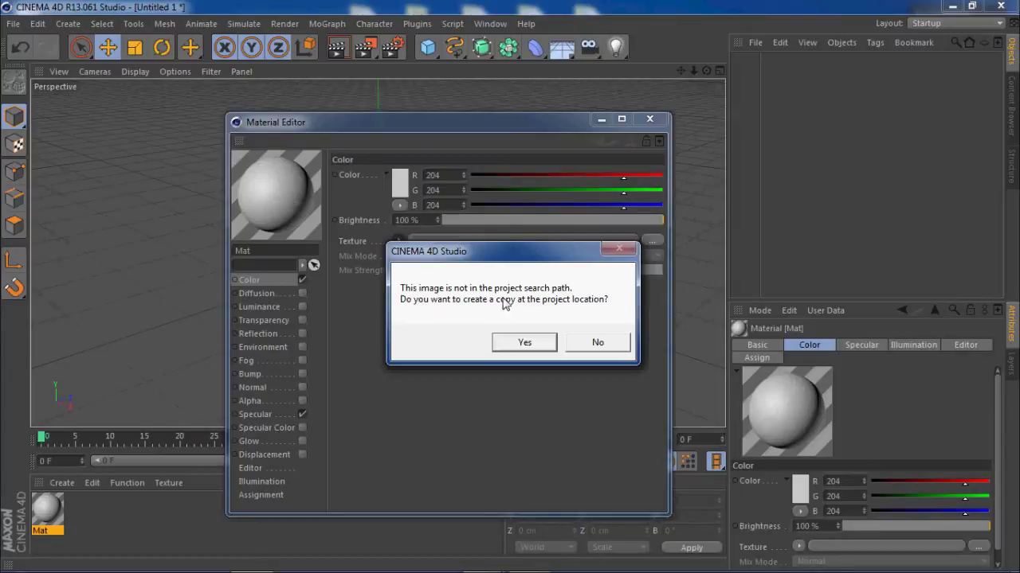
{"action": "left_click", "coordinate": [539, 344]}
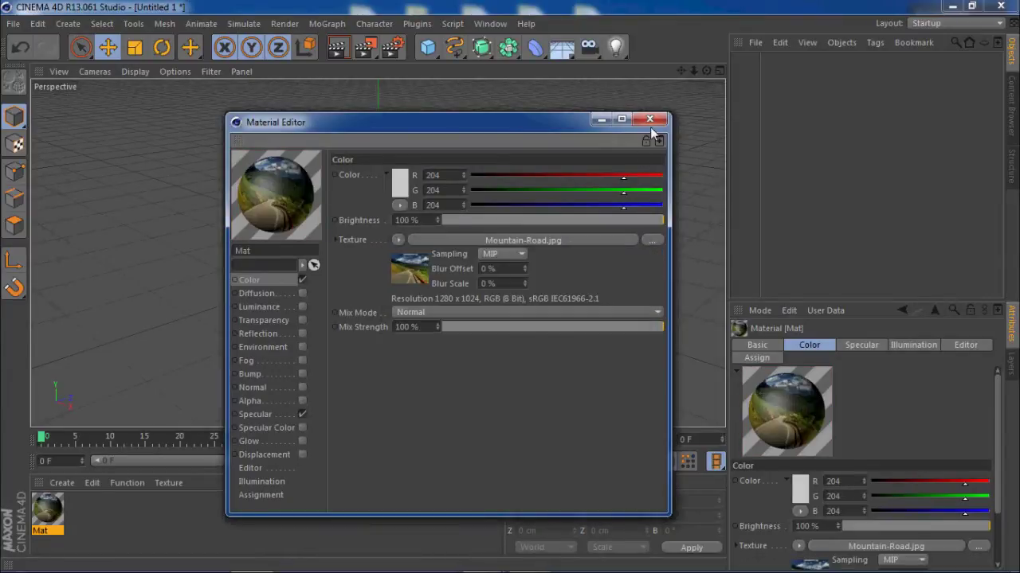
{"action": "left_click", "coordinate": [650, 120]}
{"action": "left_click", "coordinate": [75, 504]}
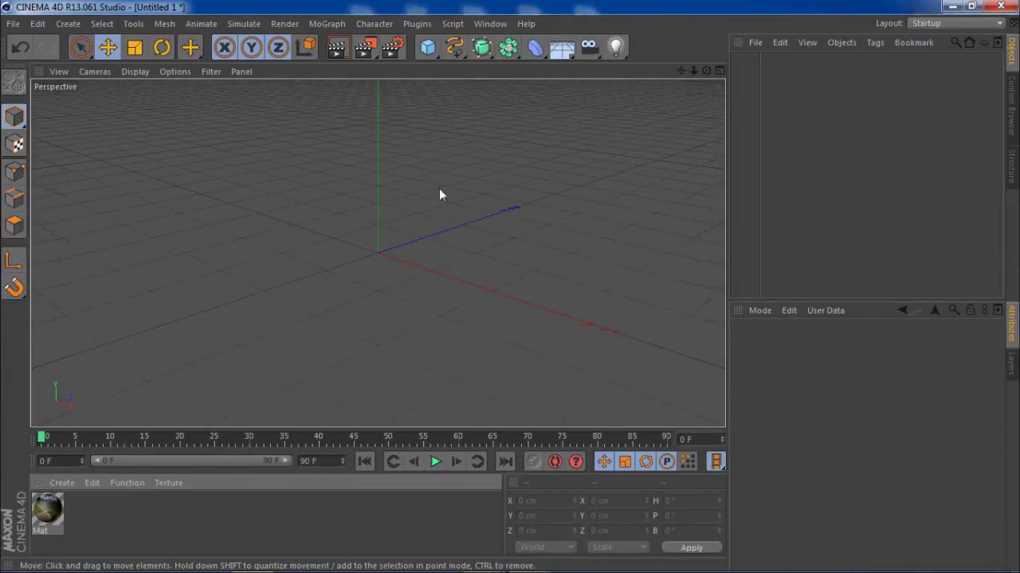
- Add a Floor and a Background object to the scene
{"action": "left_click", "coordinate": [566, 48]}
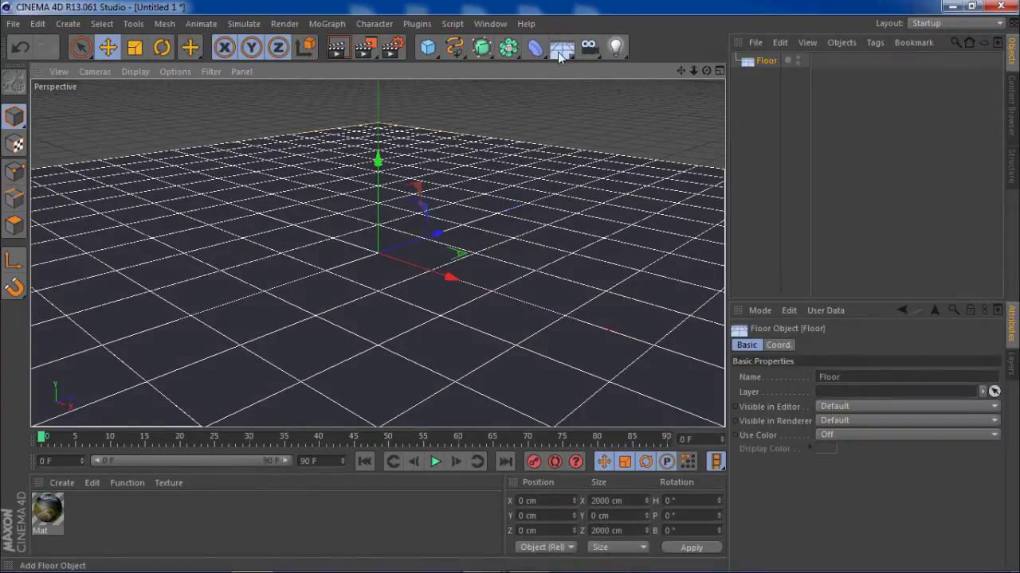
{"action": "left_click", "coordinate": [560, 49]}
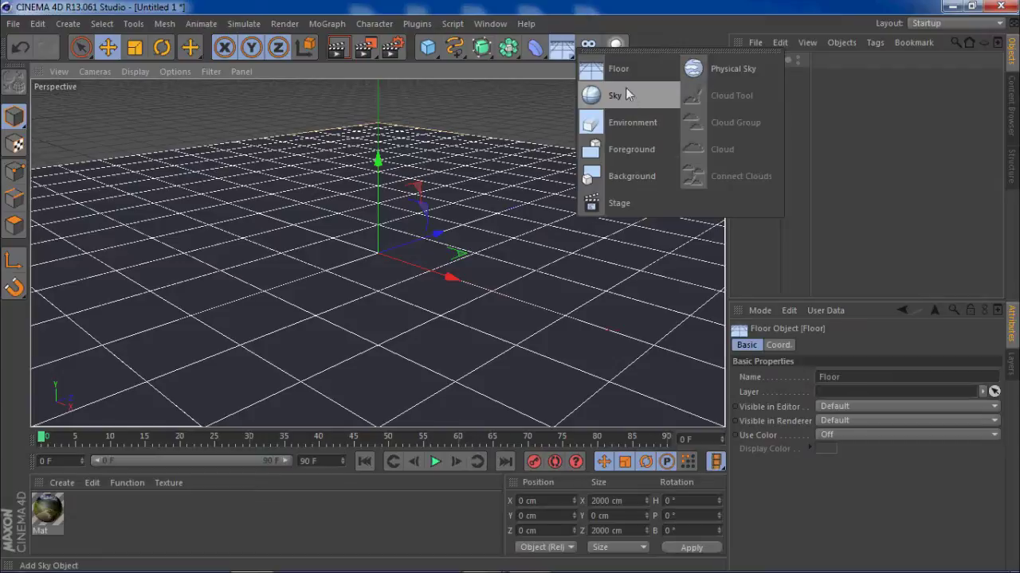
{"action": "left_click", "coordinate": [629, 175]}
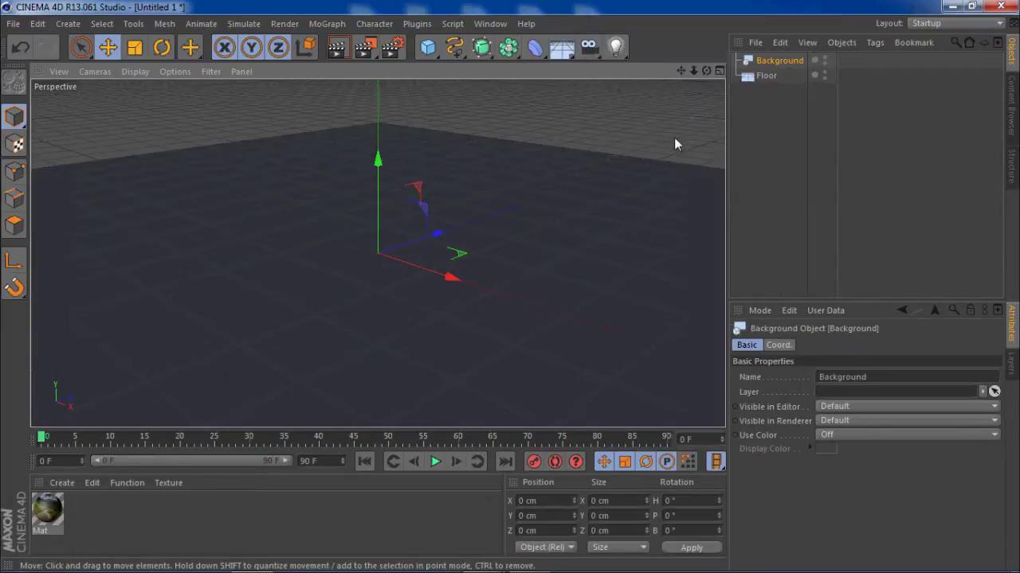
- Apply the Mat material to Floor and Background, then select Floor's texture tag
{"action": "left_click", "coordinate": [764, 75]}
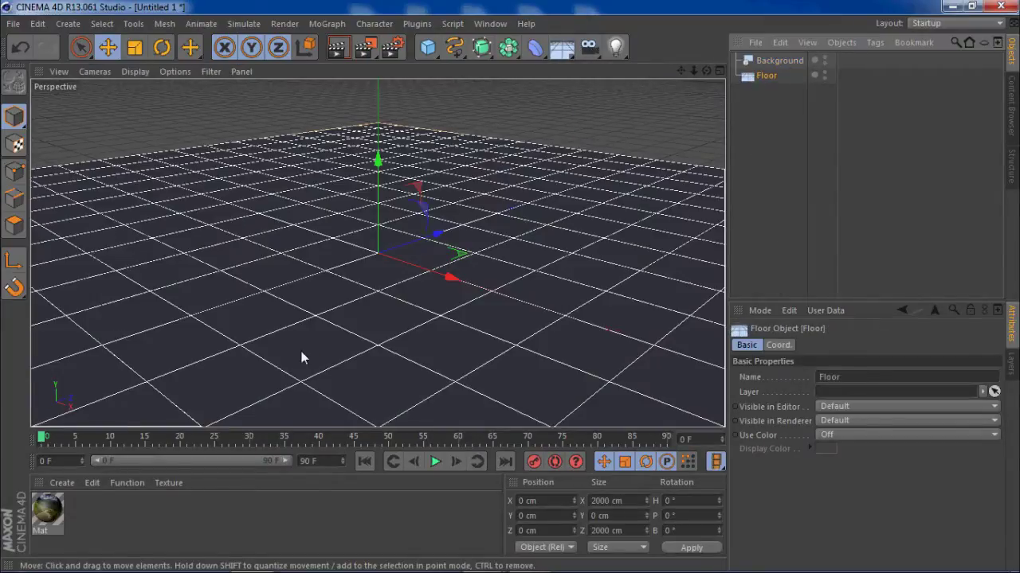
{"action": "left_click_drag", "start_coordinate": [767, 80], "coordinate": [769, 78]}
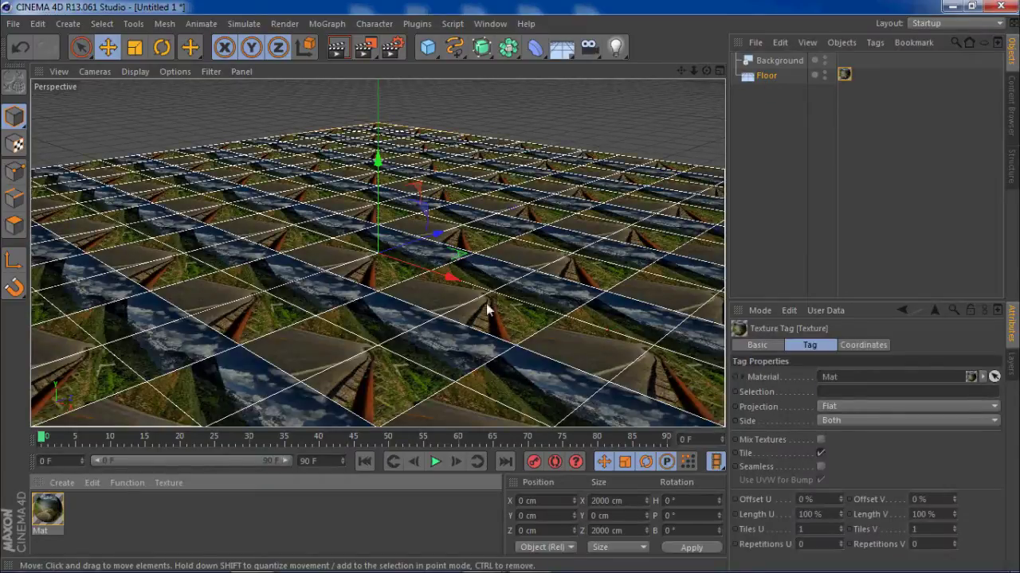
{"action": "left_click", "coordinate": [47, 510]}
{"action": "left_click_drag", "start_coordinate": [793, 62], "coordinate": [792, 62]}
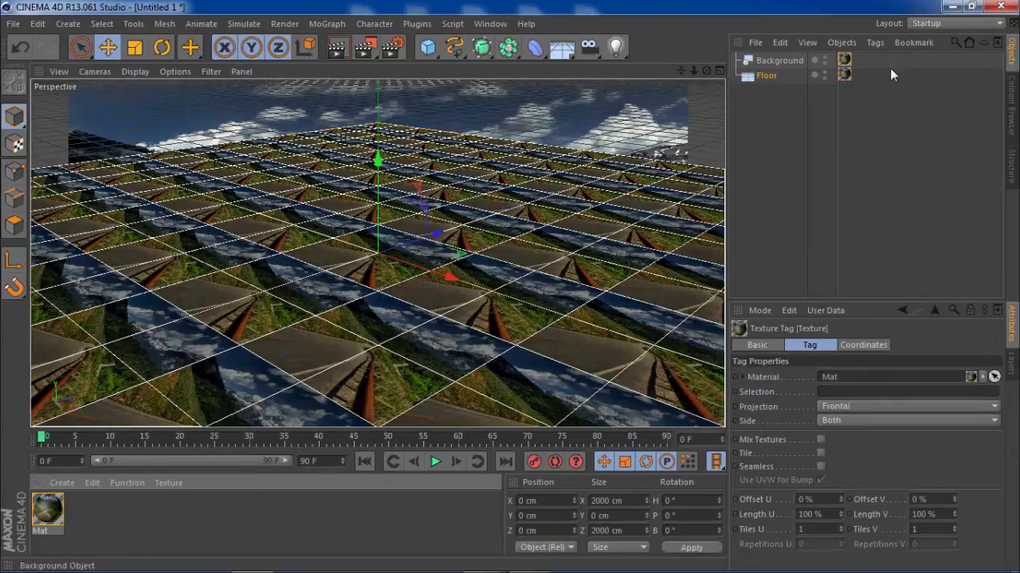
{"action": "left_click", "coordinate": [769, 76]}
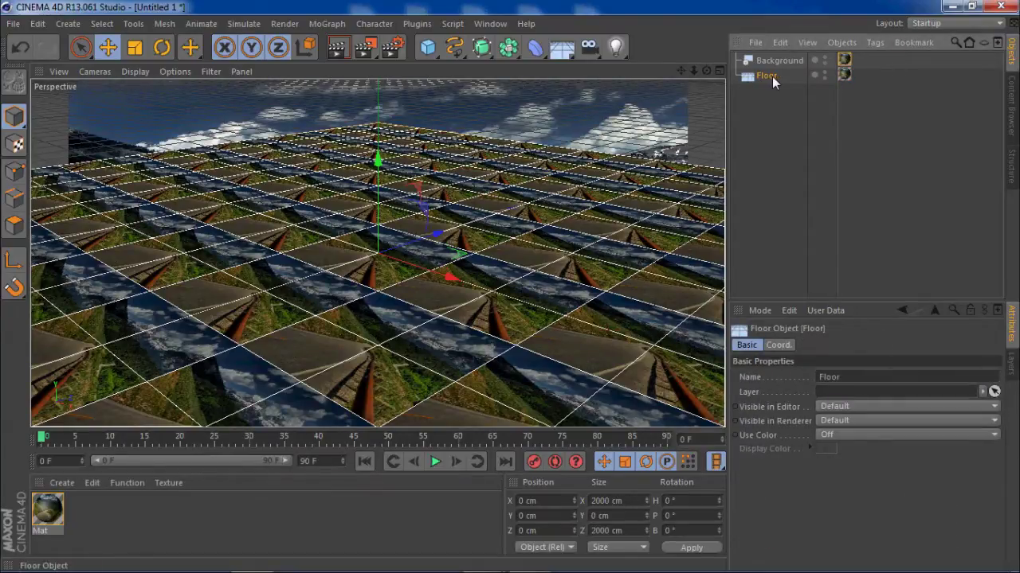
{"action": "left_click", "coordinate": [844, 76]}
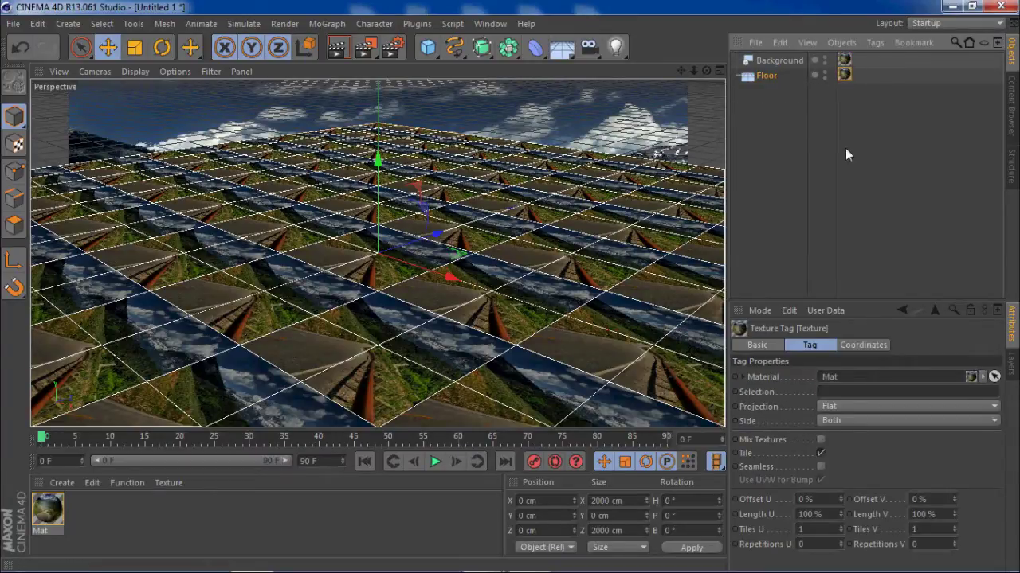
- Set Floor's texture projection to Frontal and add a Compositing tag with Compositing Background on
{"action": "left_click", "coordinate": [873, 405]}
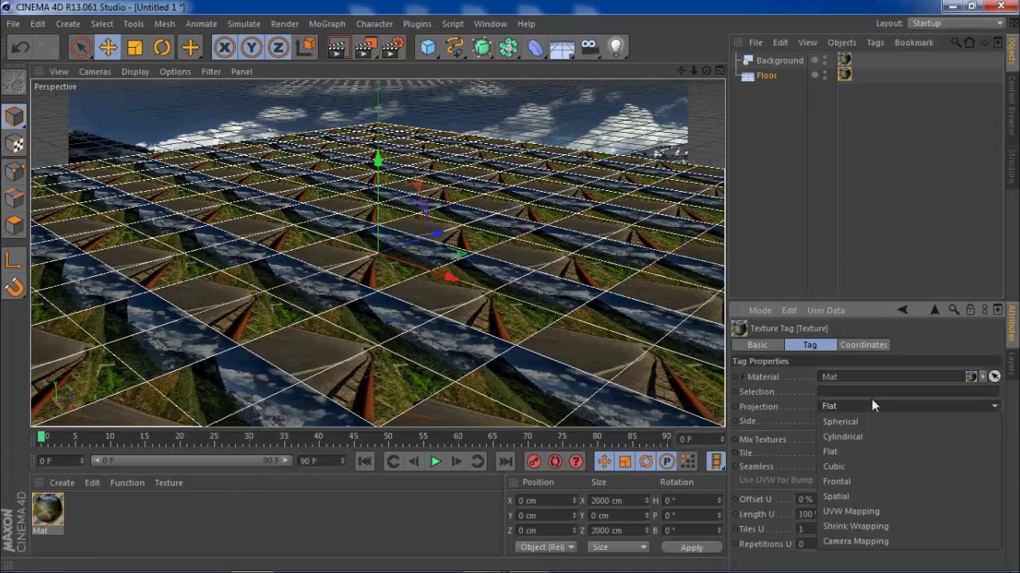
{"action": "left_click", "coordinate": [852, 481]}
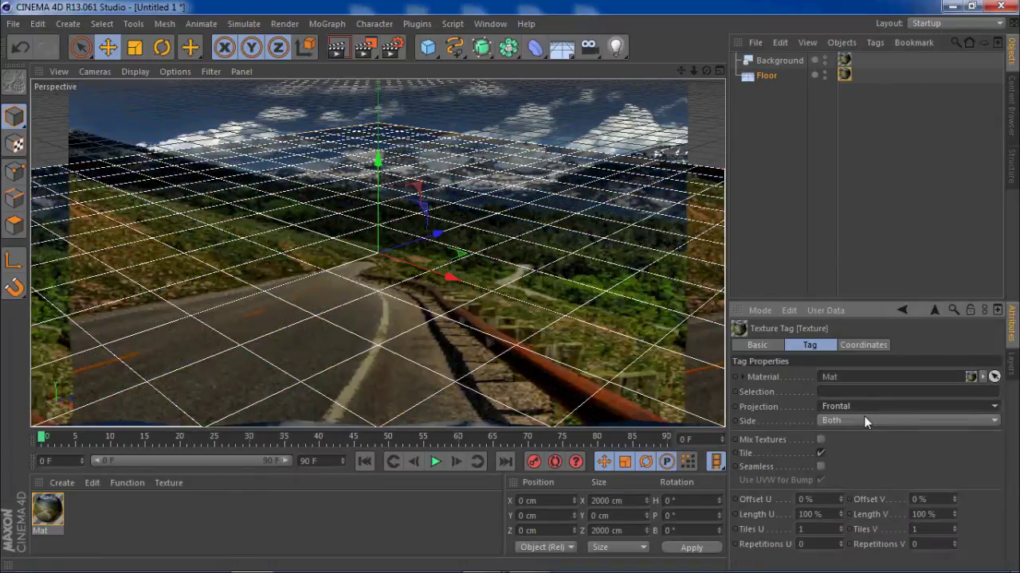
{"action": "right_click", "coordinate": [765, 77]}
{"action": "mouse_move", "coordinate": [786, 84]}
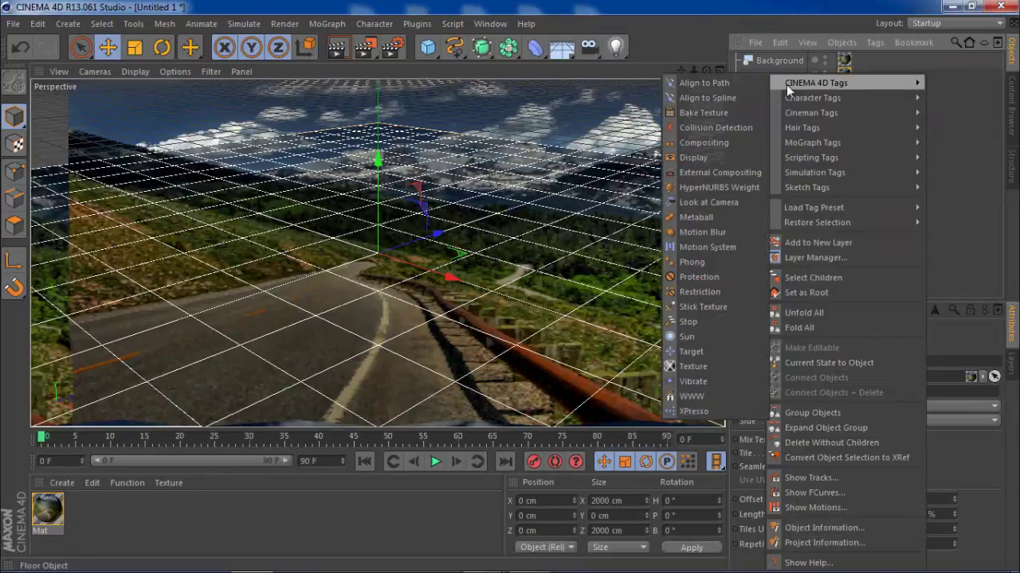
{"action": "left_click", "coordinate": [735, 143]}
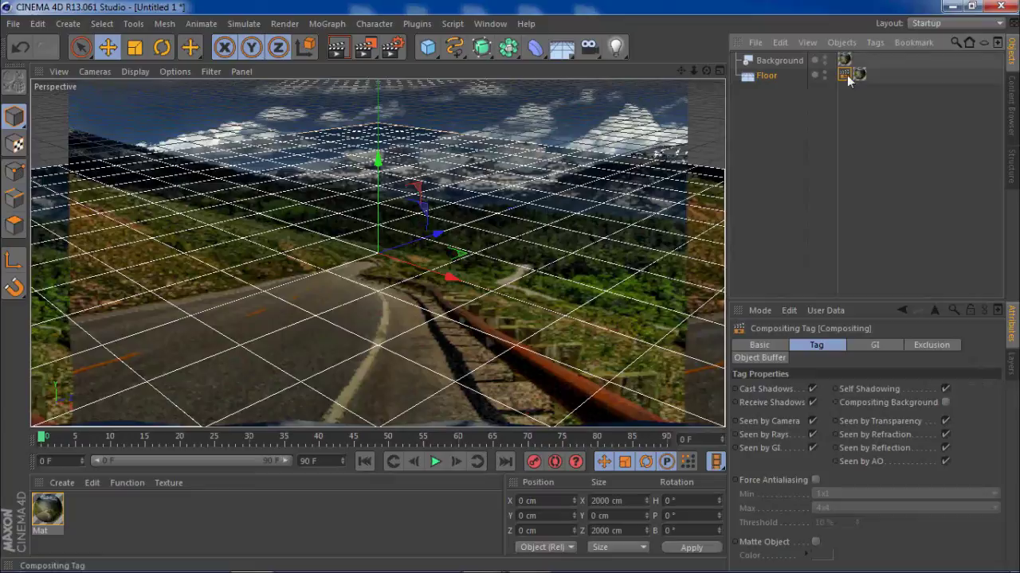
{"action": "left_click", "coordinate": [946, 389]}
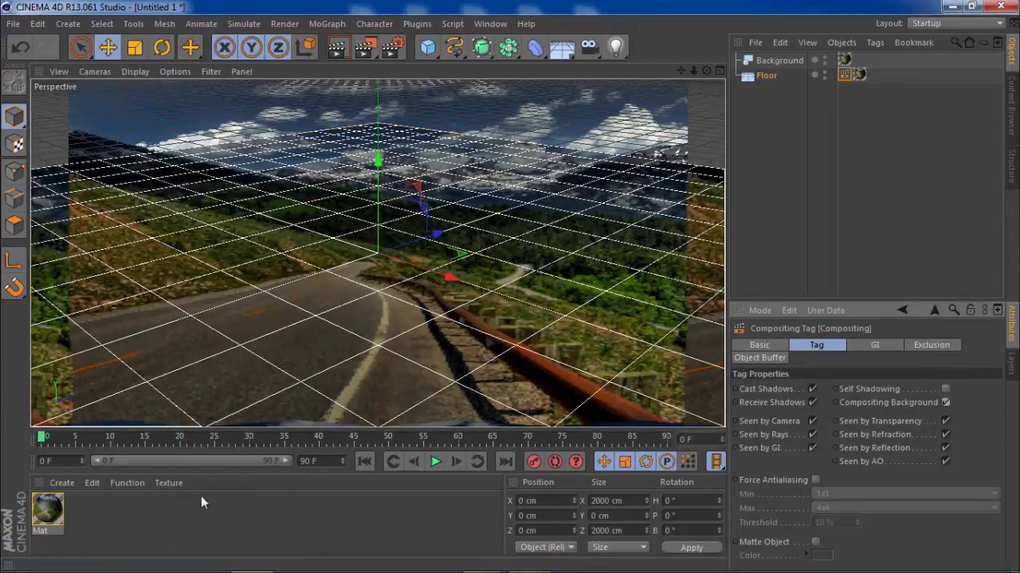
{"action": "left_click", "coordinate": [73, 525]}
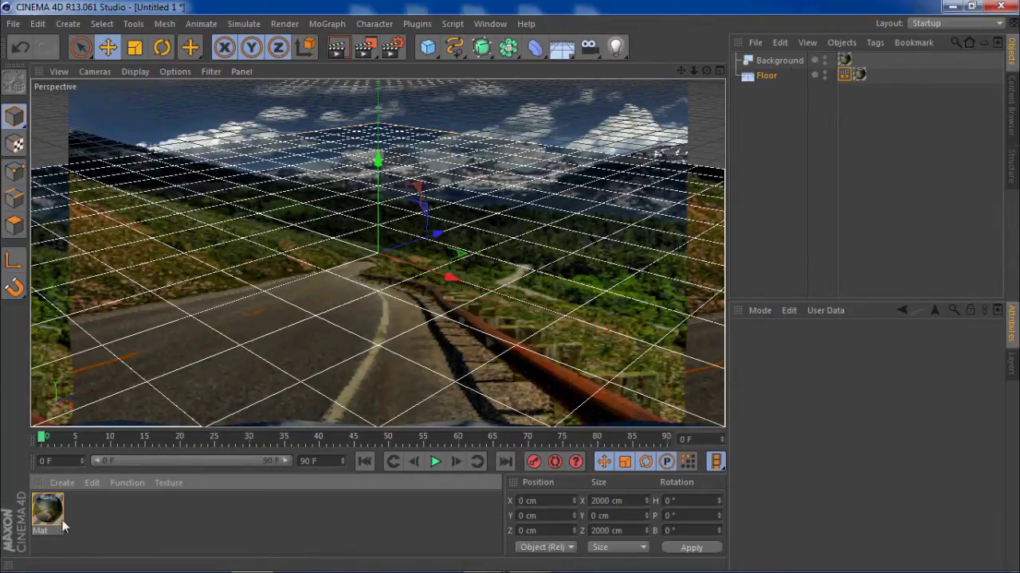
- Render the view, select Floor and Background, tilt the view, and re-render to check the blend
{"action": "left_click", "coordinate": [345, 50]}
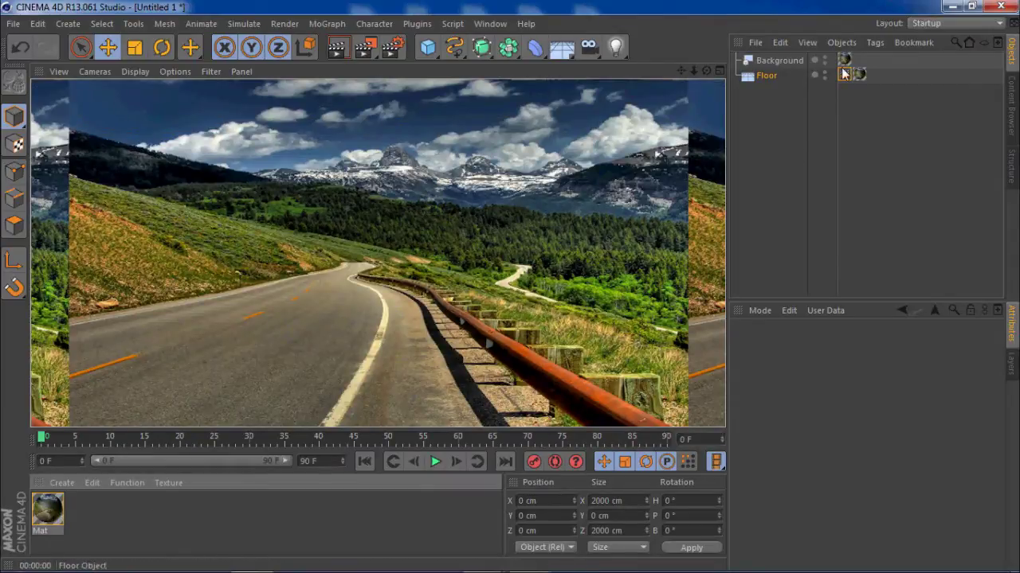
{"action": "left_click", "coordinate": [770, 76]}
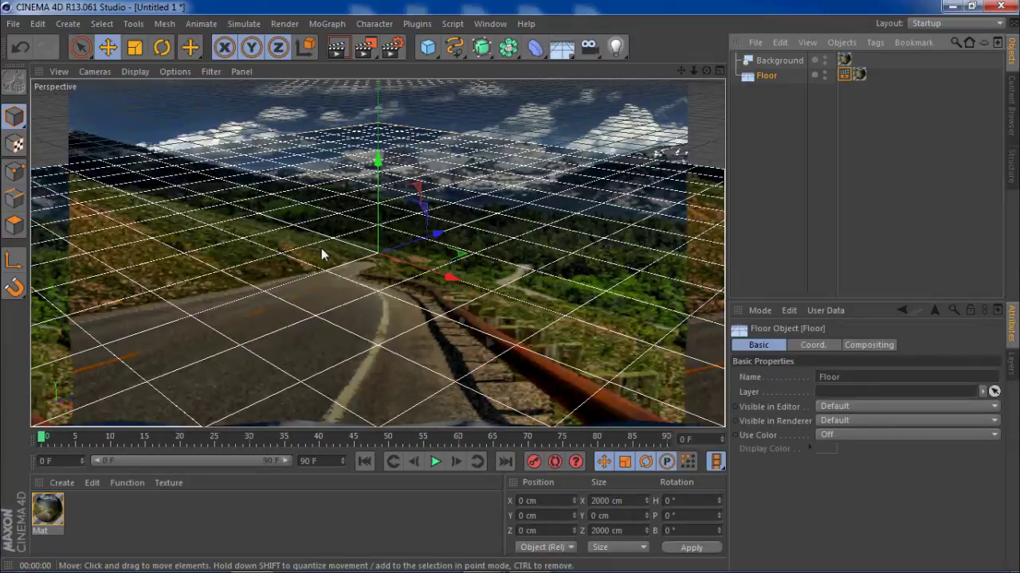
{"action": "left_click", "coordinate": [773, 61]}
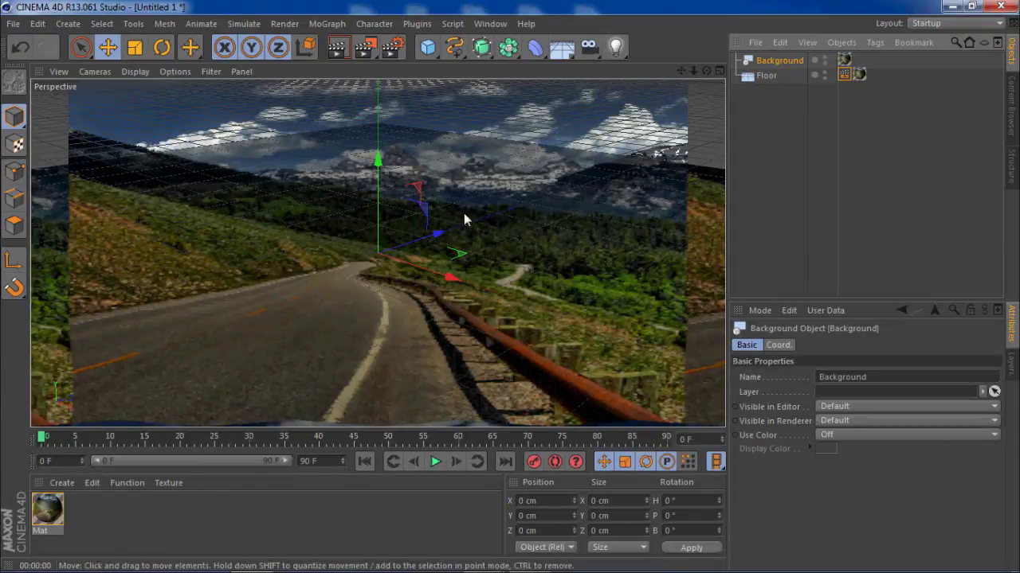
{"action": "left_click_drag", "start_coordinate": [494, 239], "coordinate": [491, 157], "text": "alt"}
{"action": "left_click", "coordinate": [338, 47]}
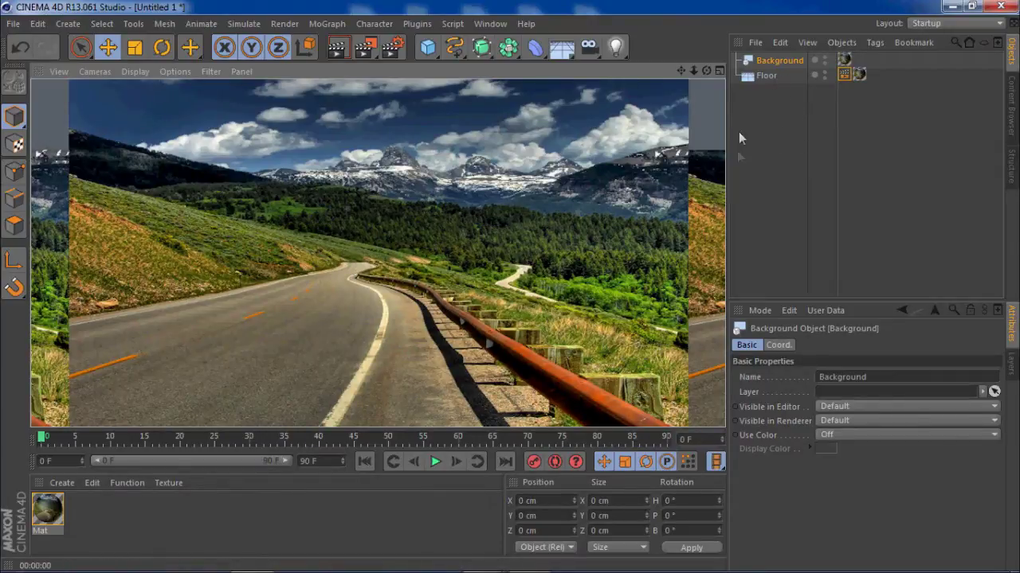
- Select Floor, orbit the view toward the mountains, and shift the floor to X -218.97 cm
{"action": "left_click", "coordinate": [765, 76]}
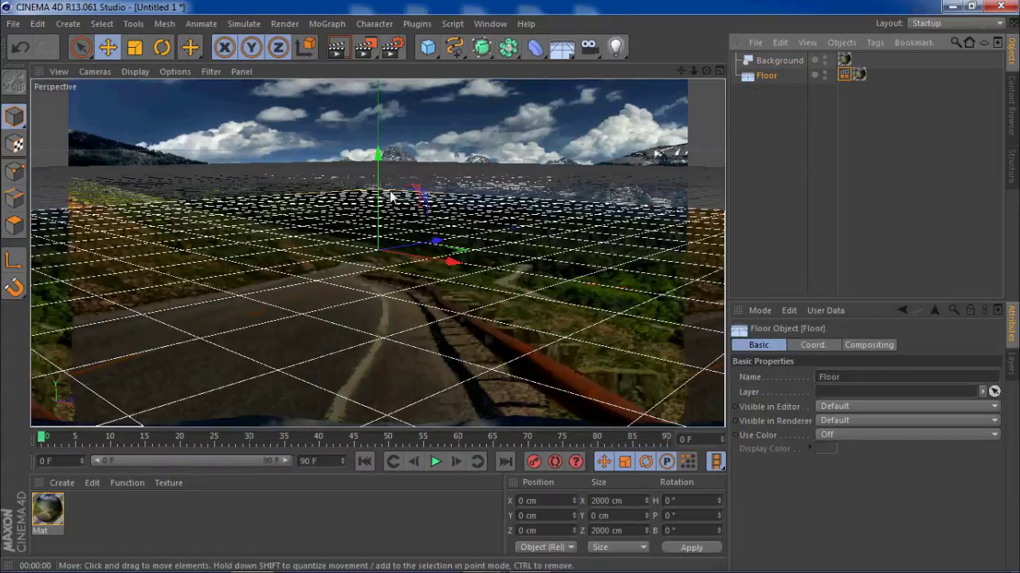
{"action": "left_click_drag", "start_coordinate": [442, 225], "coordinate": [460, 242], "text": "alt"}
{"action": "left_click_drag", "start_coordinate": [499, 202], "coordinate": [412, 337], "text": "alt"}
{"action": "left_click_drag", "start_coordinate": [433, 298], "coordinate": [376, 243], "text": "alt"}
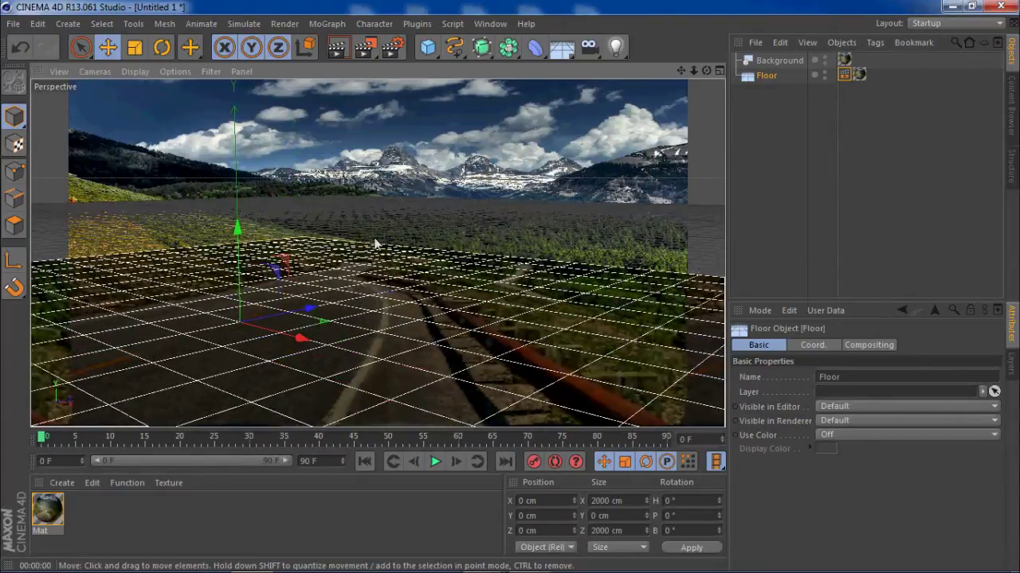
{"action": "mouse_move", "coordinate": [318, 317]}
{"action": "left_mouse_down", "text": "alt"}
{"action": "mouse_move", "coordinate": [286, 334]}
{"action": "mouse_move", "coordinate": [315, 323]}
{"action": "left_mouse_up", "text": "alt"}
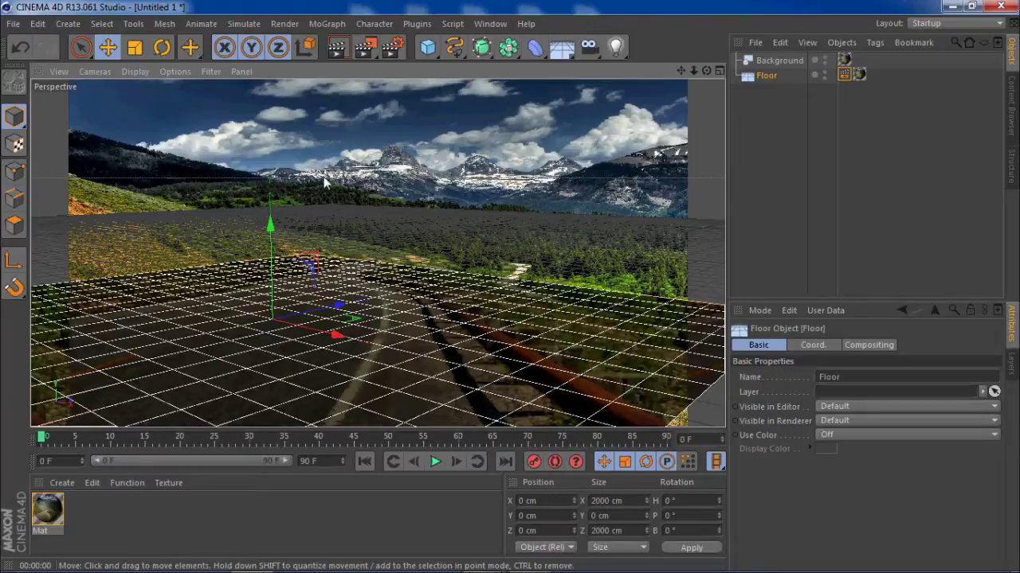
{"action": "left_click_drag", "start_coordinate": [421, 259], "coordinate": [318, 321], "text": "alt"}
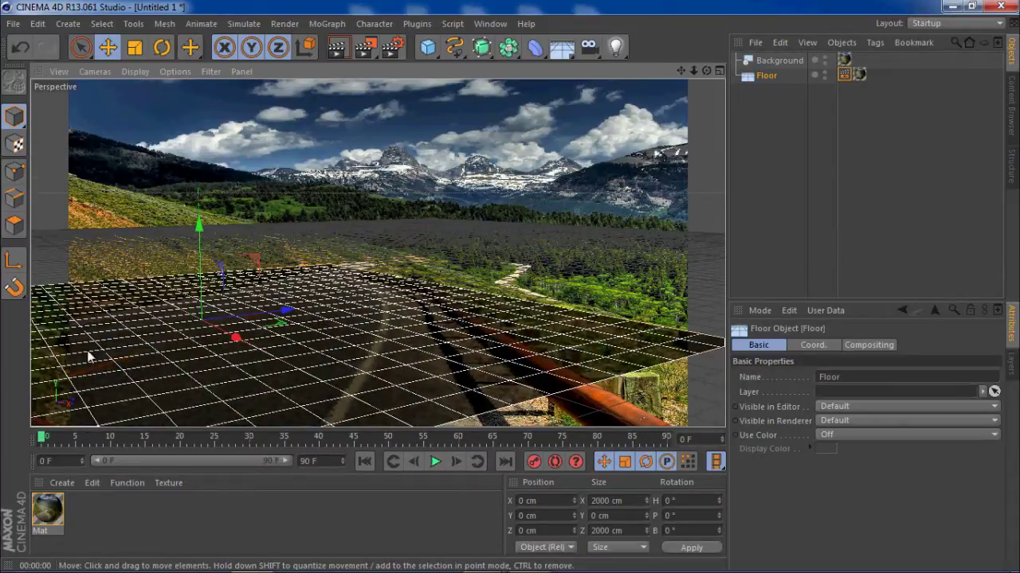
{"action": "left_click_drag", "start_coordinate": [346, 313], "coordinate": [403, 338], "text": "alt"}
{"action": "left_click_drag", "start_coordinate": [281, 345], "coordinate": [420, 334], "text": "alt"}
{"action": "left_click_drag", "start_coordinate": [278, 373], "coordinate": [404, 307], "text": "alt"}
{"action": "left_click_drag", "start_coordinate": [394, 351], "coordinate": [390, 345], "text": "alt"}
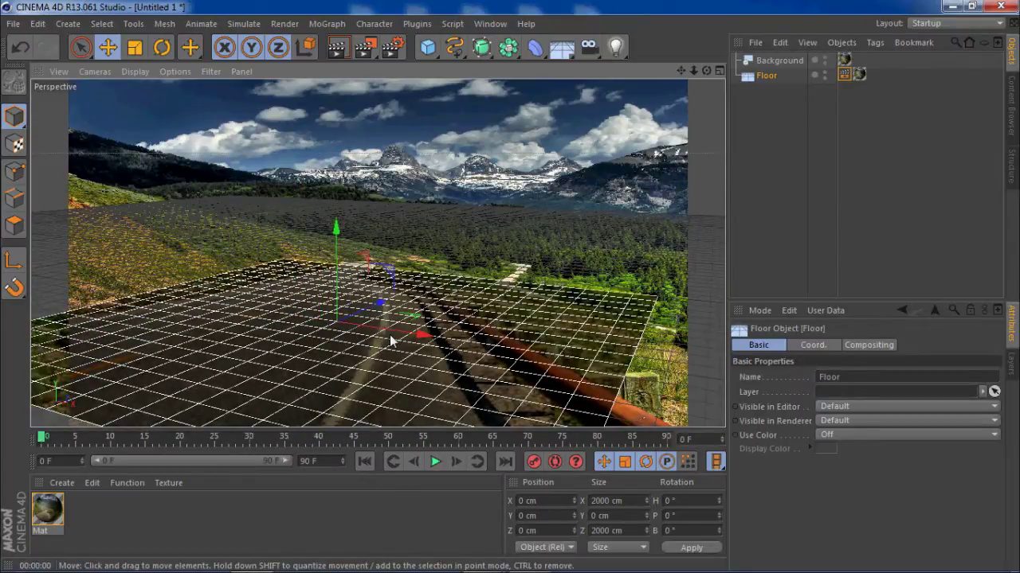
{"action": "left_click_drag", "start_coordinate": [393, 341], "coordinate": [368, 329], "text": "alt"}
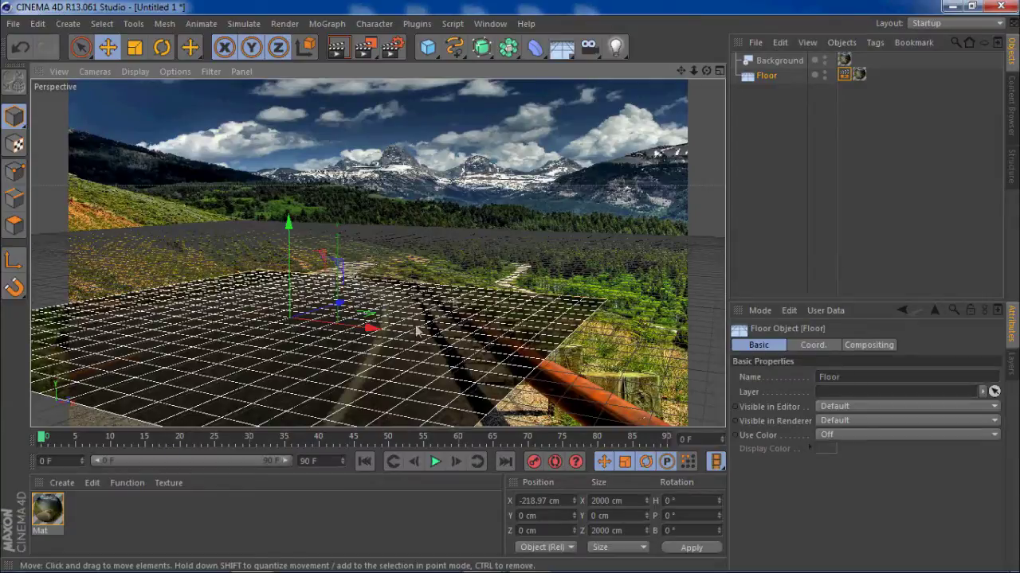
- Add a torus, cube and sphere, raising each above the floor
{"action": "left_click", "coordinate": [428, 47]}
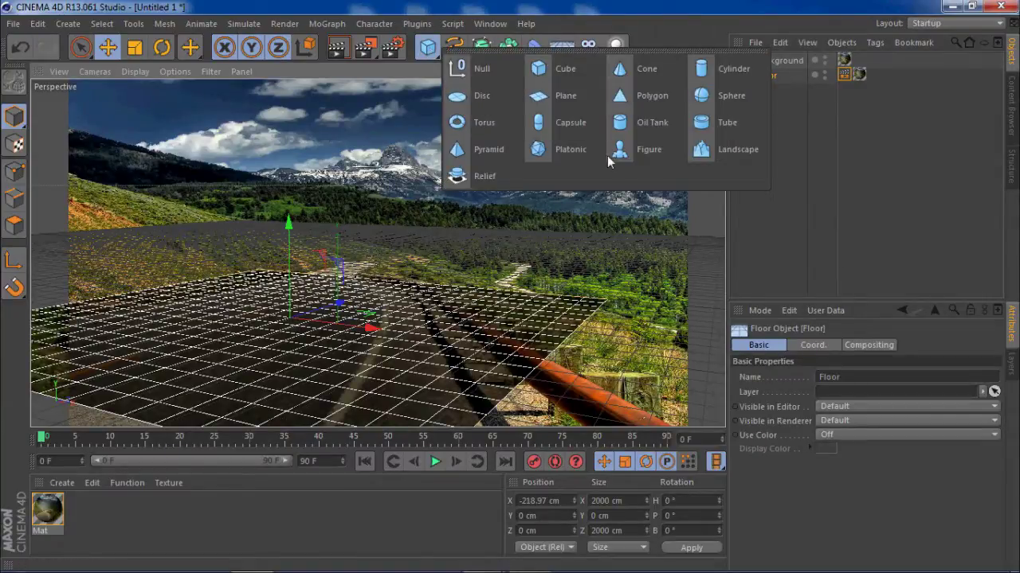
{"action": "left_click", "coordinate": [469, 122]}
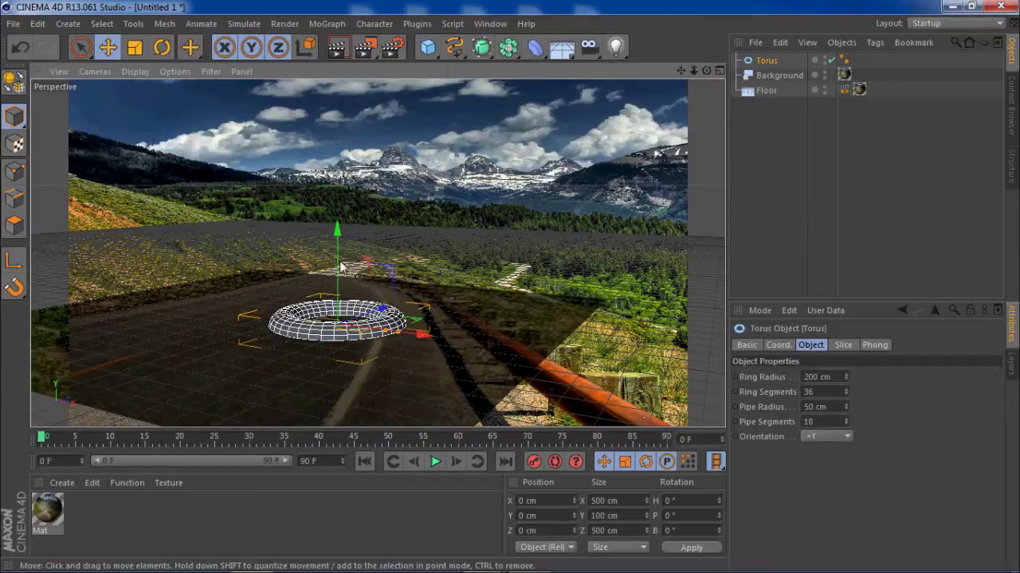
{"action": "left_click_drag", "start_coordinate": [338, 270], "coordinate": [332, 258]}
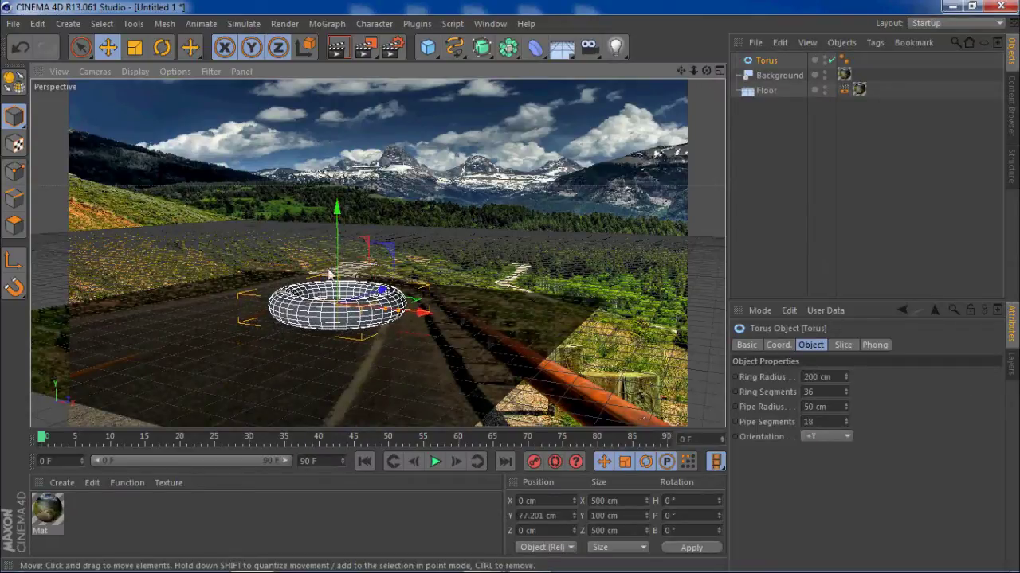
{"action": "left_click", "coordinate": [427, 48]}
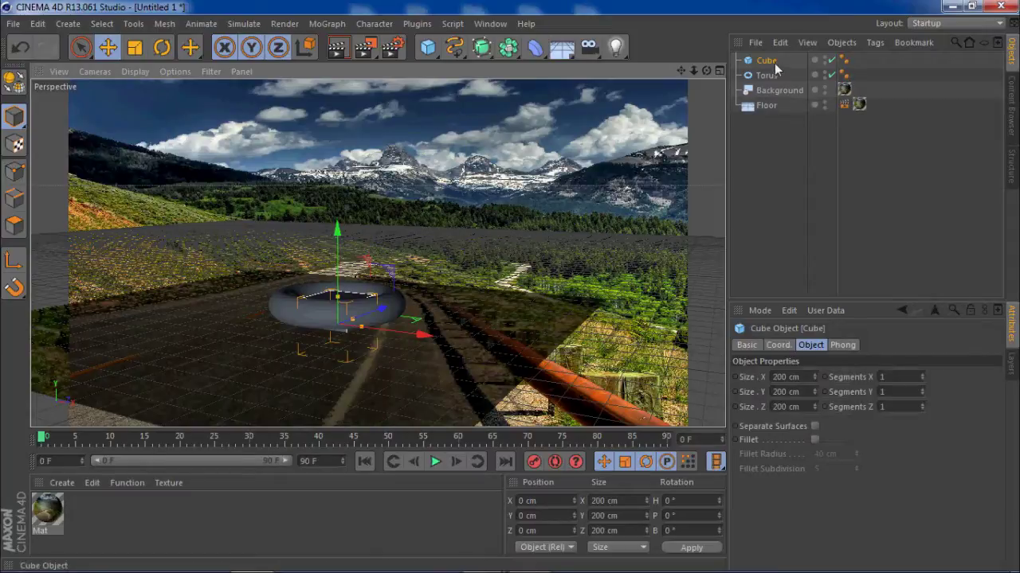
{"action": "left_click_drag", "start_coordinate": [338, 271], "coordinate": [325, 222]}
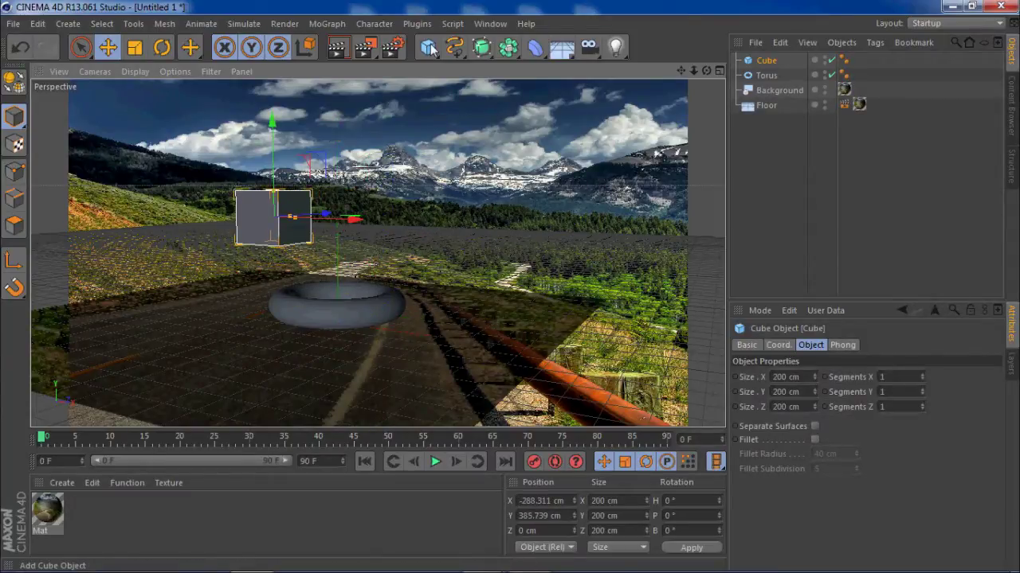
{"action": "left_click", "coordinate": [430, 50]}
{"action": "left_click", "coordinate": [721, 95]}
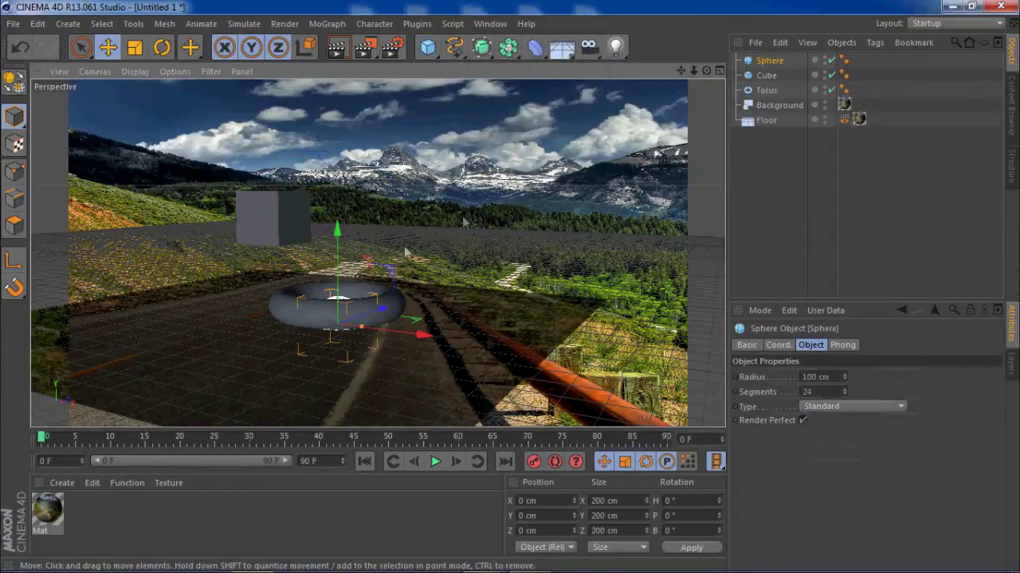
{"action": "left_click_drag", "start_coordinate": [345, 254], "coordinate": [345, 169]}
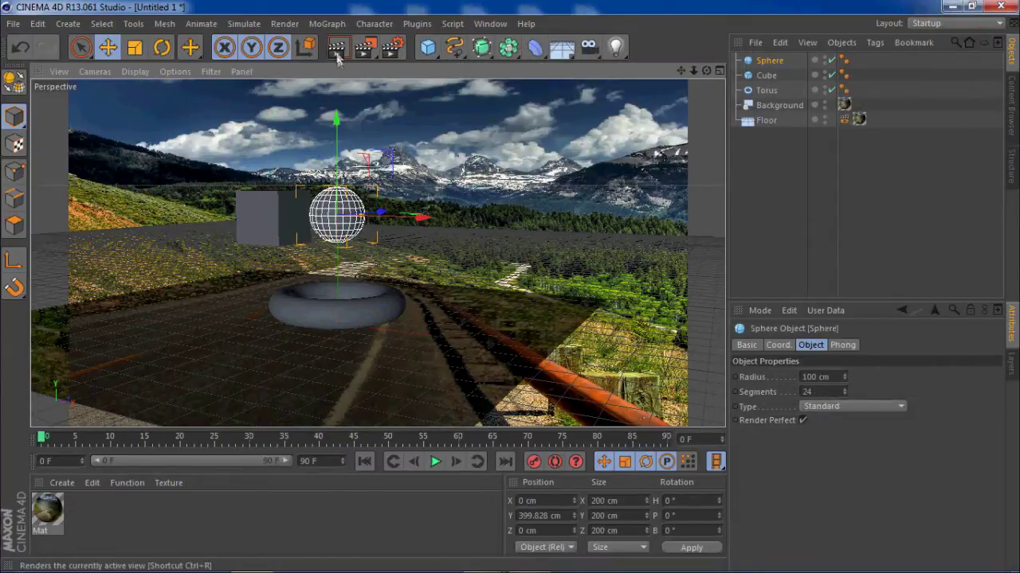
- Scale the sphere up uniformly with the Scale tool
{"action": "left_click", "coordinate": [135, 47]}
{"action": "mouse_move", "coordinate": [337, 119]}
{"action": "left_mouse_down"}
{"action": "mouse_move", "coordinate": [340, 147]}
{"action": "mouse_move", "coordinate": [337, 130]}
{"action": "left_mouse_up"}
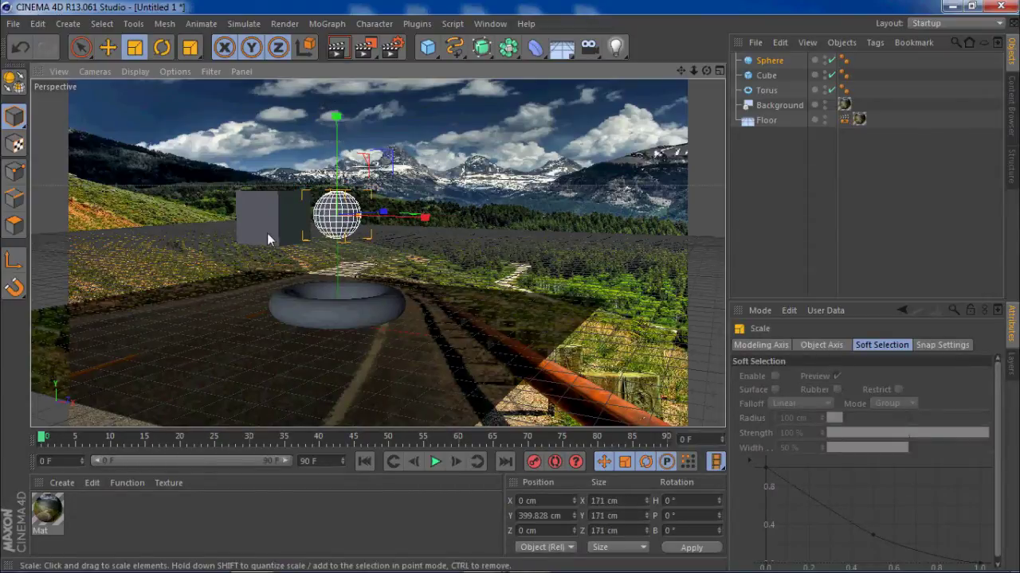
{"action": "left_click", "coordinate": [297, 222]}
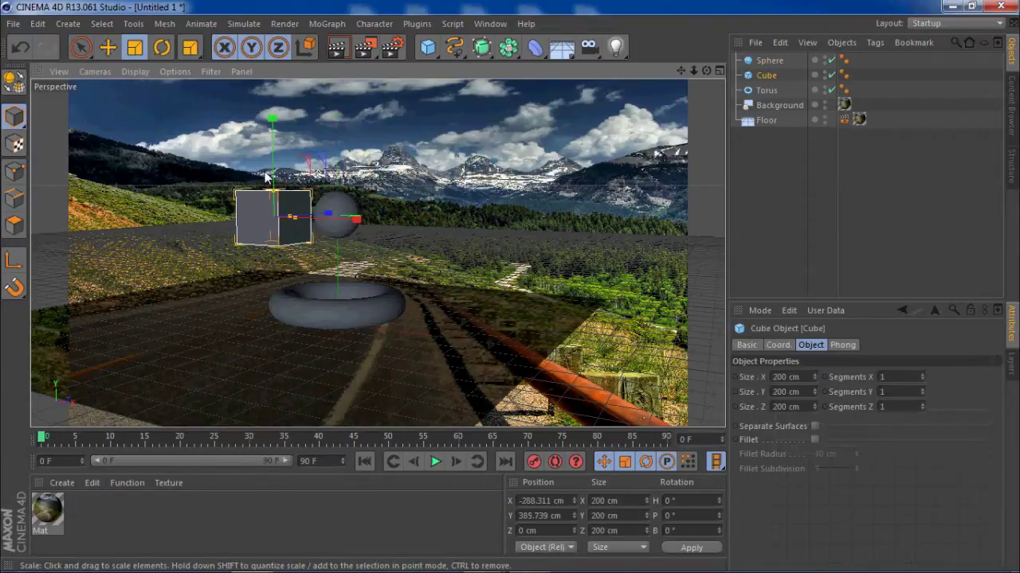
{"action": "left_click", "coordinate": [361, 314]}
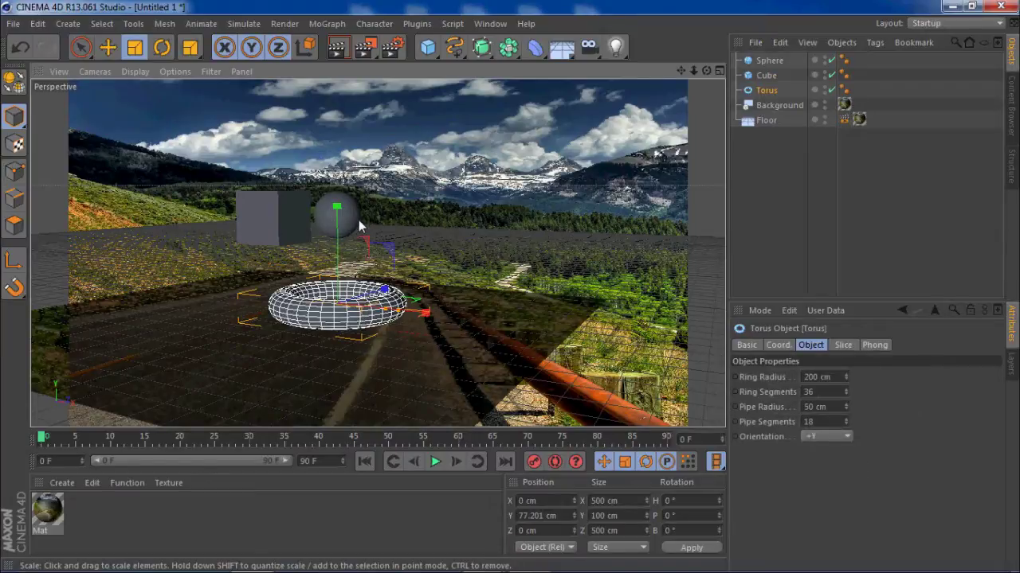
{"action": "left_click", "coordinate": [358, 227]}
{"action": "left_click_drag", "start_coordinate": [337, 121], "coordinate": [522, 296]}
{"action": "left_click", "coordinate": [107, 47]}
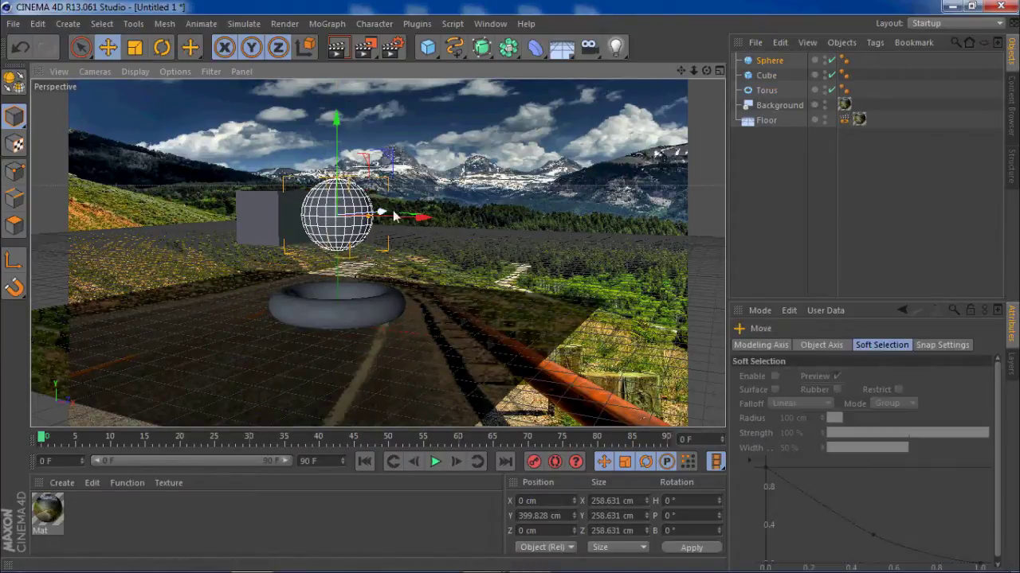
- Position the sphere, torus and cube above the road, then add a camera at the current view
{"action": "left_click_drag", "start_coordinate": [382, 214], "coordinate": [206, 189]}
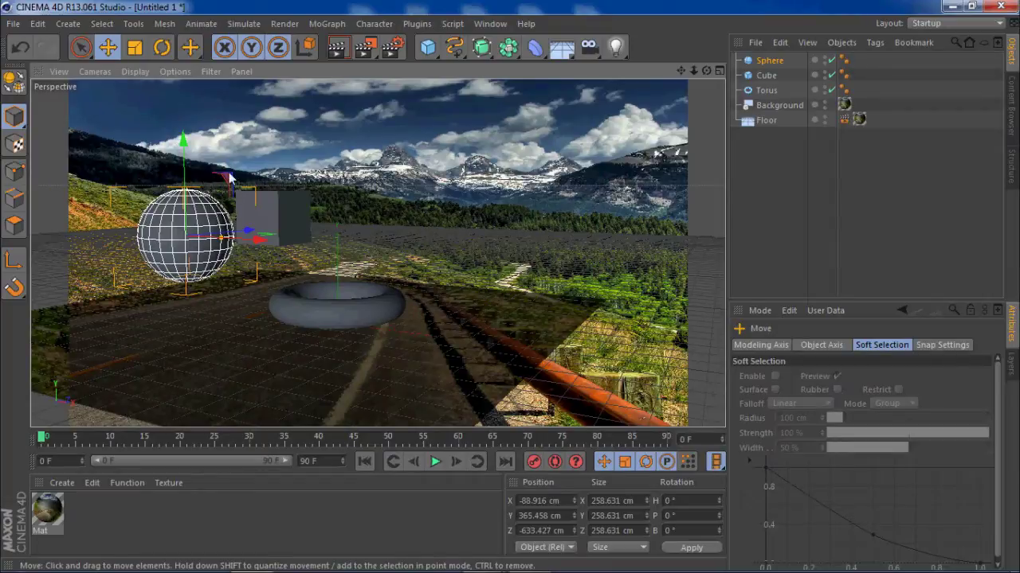
{"action": "left_click", "coordinate": [332, 299]}
{"action": "left_click_drag", "start_coordinate": [383, 293], "coordinate": [440, 361]}
{"action": "mouse_move", "coordinate": [348, 288]}
{"action": "left_mouse_down"}
{"action": "mouse_move", "coordinate": [348, 279]}
{"action": "mouse_move", "coordinate": [348, 315]}
{"action": "left_mouse_up"}
{"action": "left_click", "coordinate": [271, 220]}
{"action": "left_click_drag", "start_coordinate": [347, 223], "coordinate": [412, 183]}
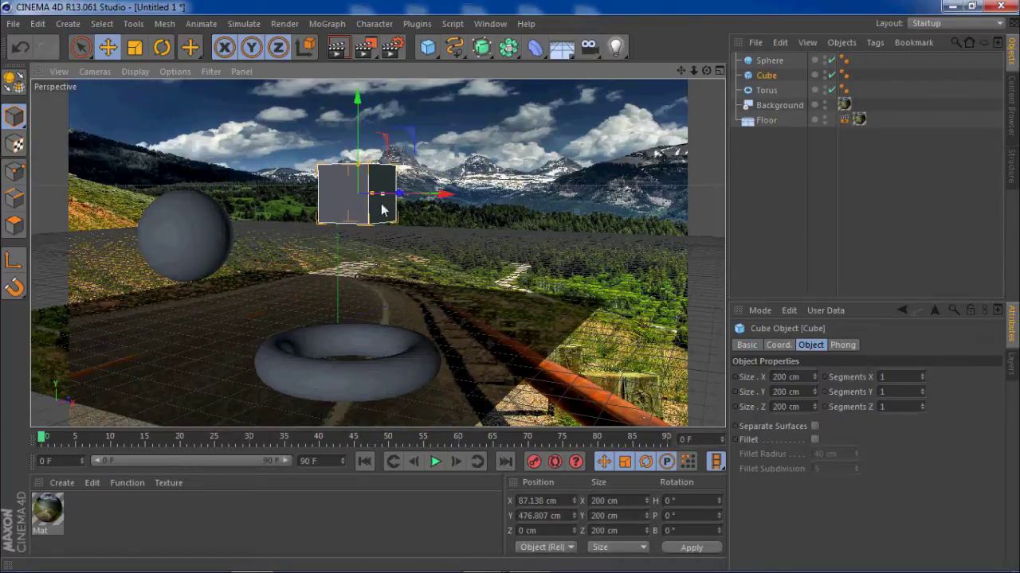
{"action": "left_click_drag", "start_coordinate": [403, 193], "coordinate": [366, 208]}
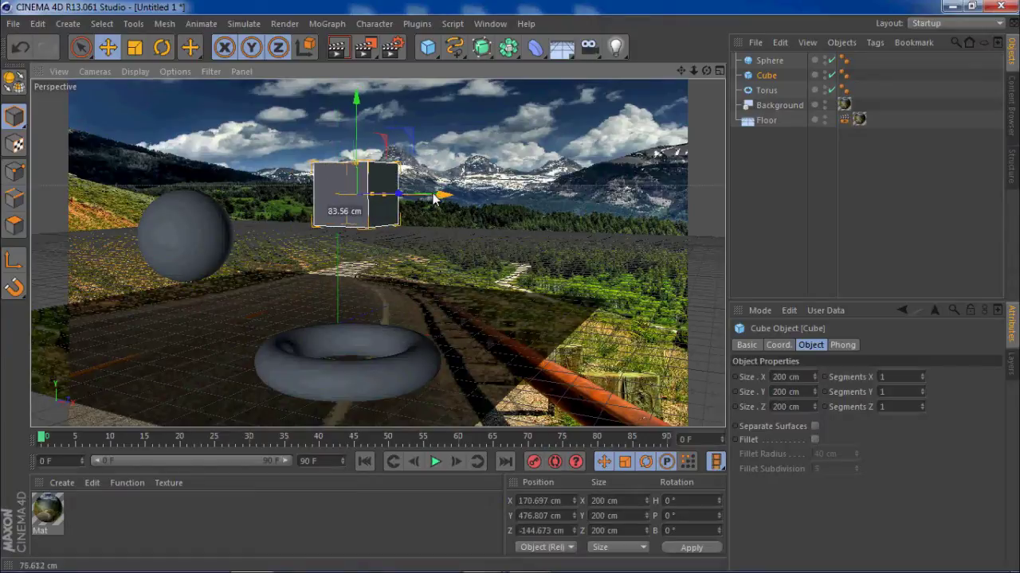
{"action": "left_click", "coordinate": [195, 241]}
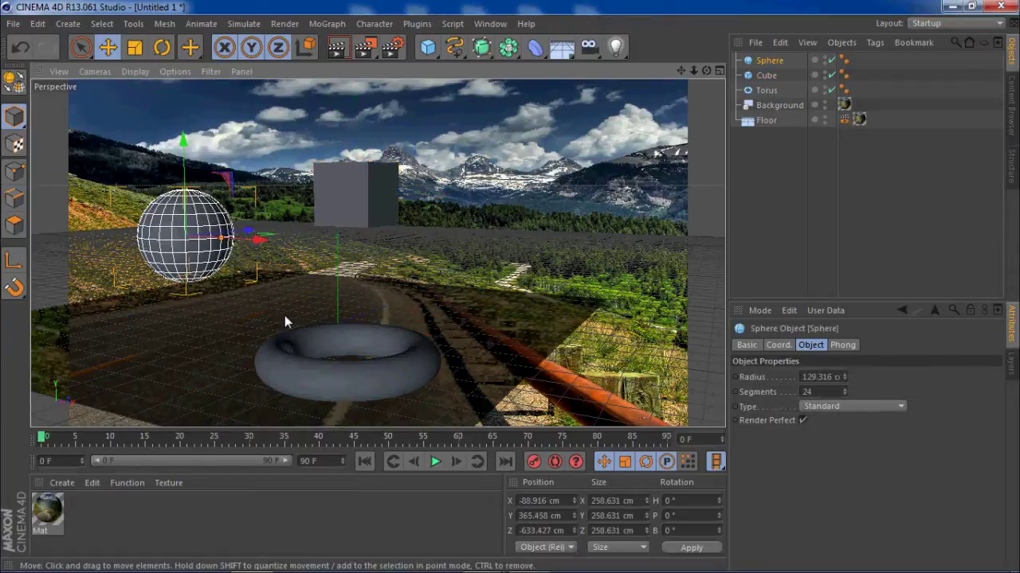
{"action": "left_click", "coordinate": [588, 49]}
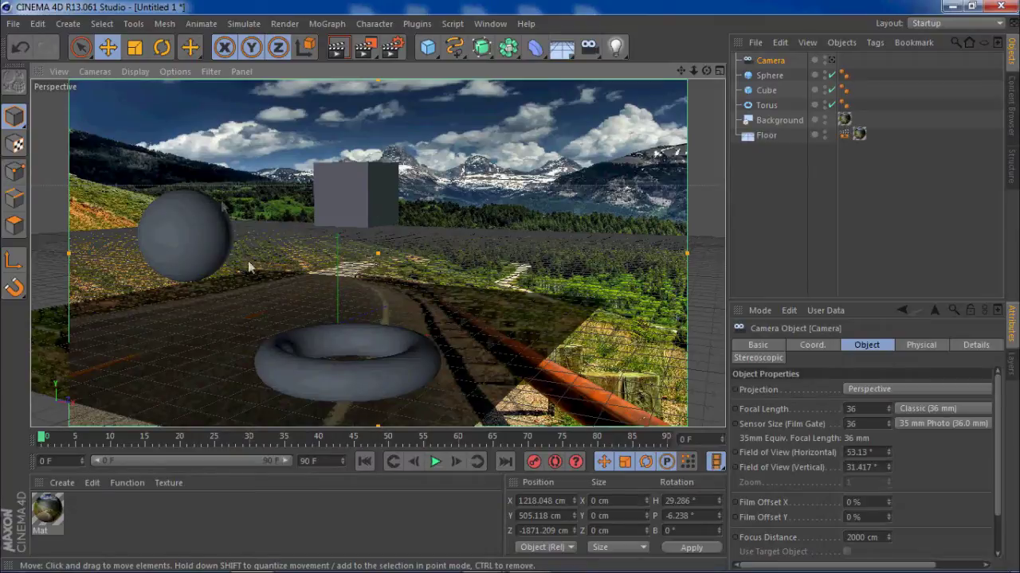
- Set the viewport to look through the scene Camera
{"action": "left_click", "coordinate": [95, 71]}
{"action": "mouse_move", "coordinate": [112, 109]}
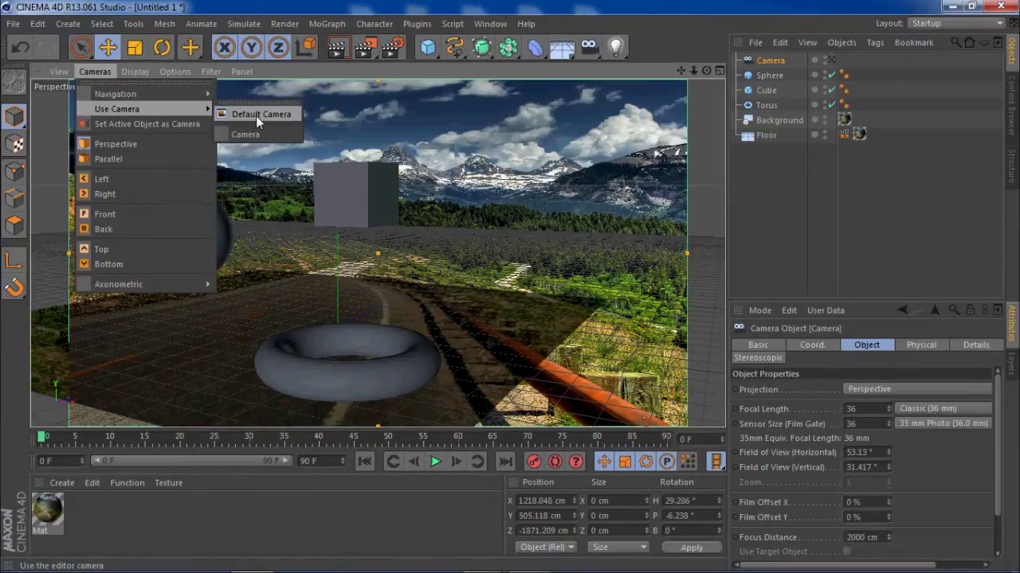
{"action": "left_click", "coordinate": [258, 135]}
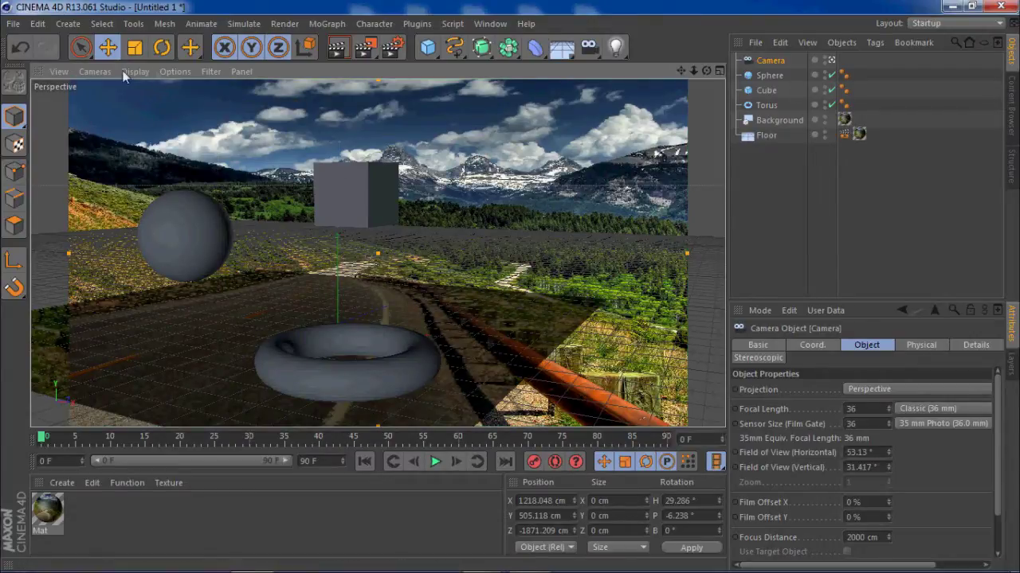
- Switch to the Default Camera and orbit to see the camera frame
{"action": "left_click", "coordinate": [95, 71]}
{"action": "mouse_move", "coordinate": [101, 106]}
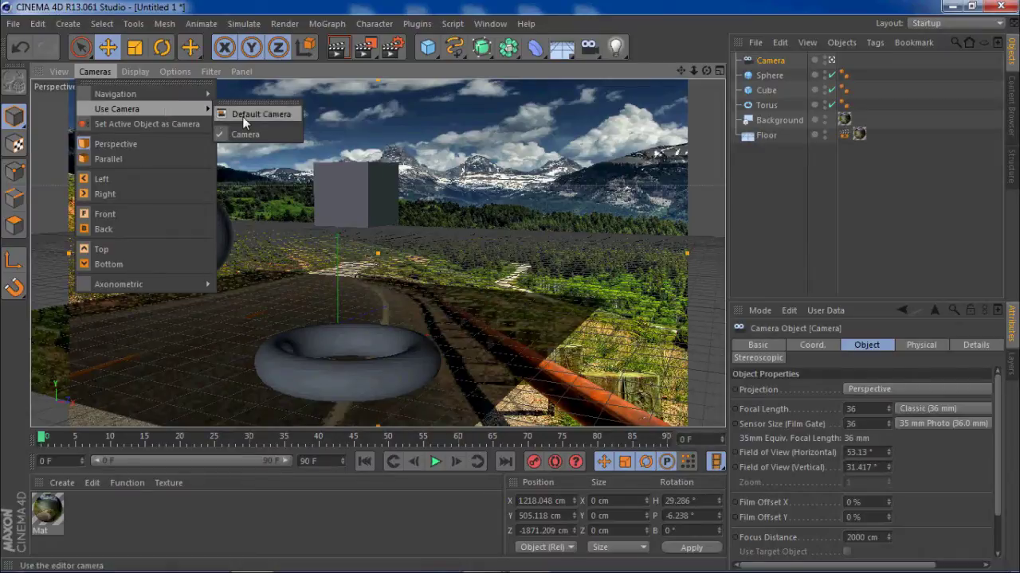
{"action": "left_click", "coordinate": [243, 116]}
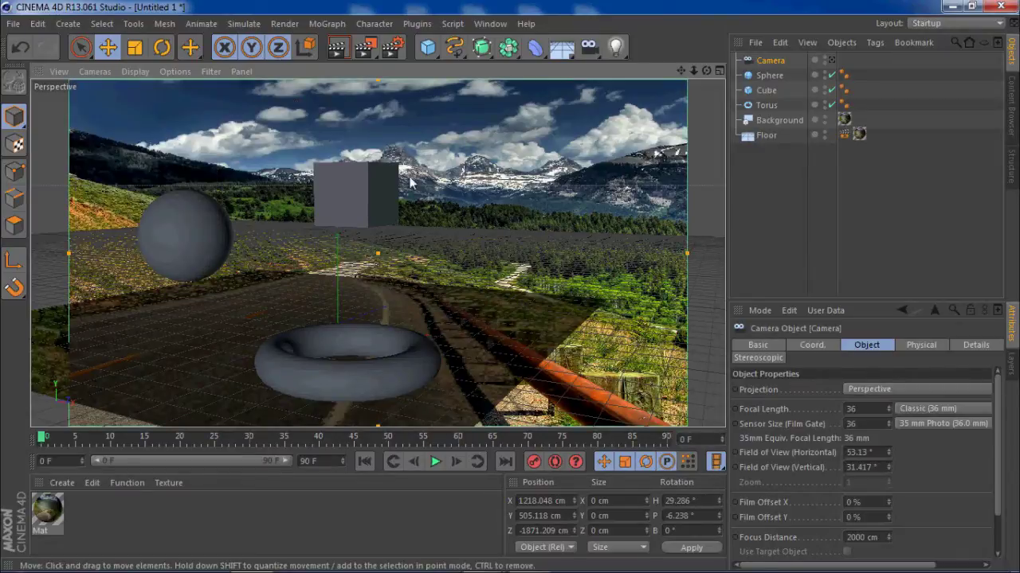
{"action": "right_click_drag", "start_coordinate": [461, 198], "coordinate": [224, 282], "text": "alt"}
{"action": "left_click_drag", "start_coordinate": [224, 282], "coordinate": [450, 241], "text": "alt"}
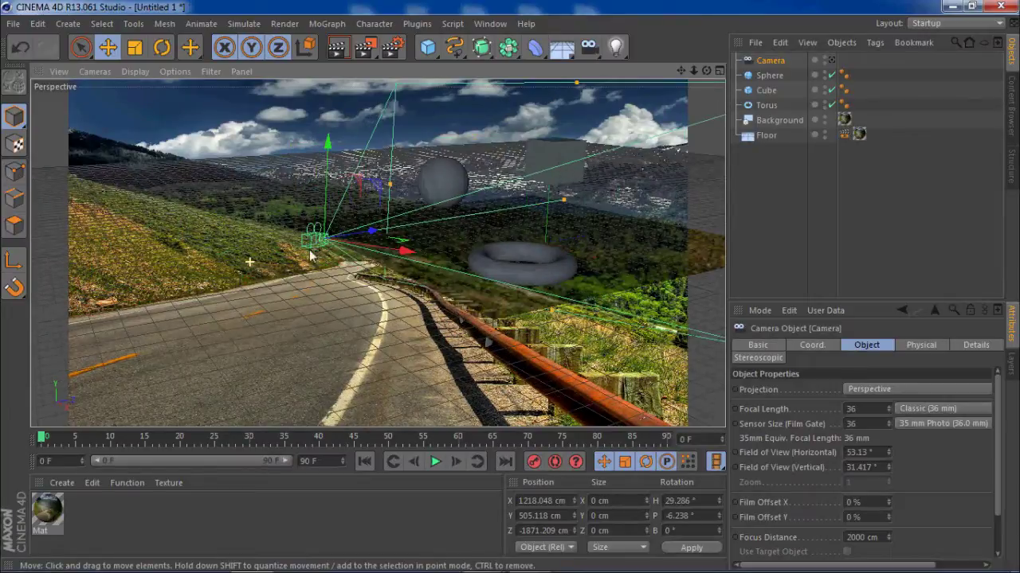
{"action": "left_click_drag", "start_coordinate": [561, 221], "coordinate": [217, 70], "text": "alt"}
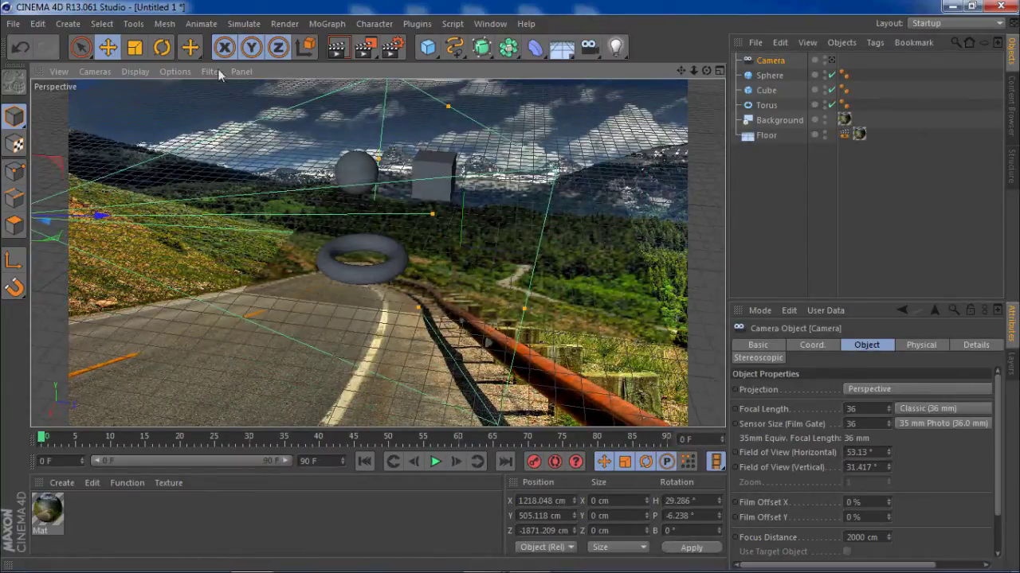
- Switch the viewport back to the scene Camera
{"action": "left_click", "coordinate": [94, 72]}
{"action": "mouse_move", "coordinate": [112, 111]}
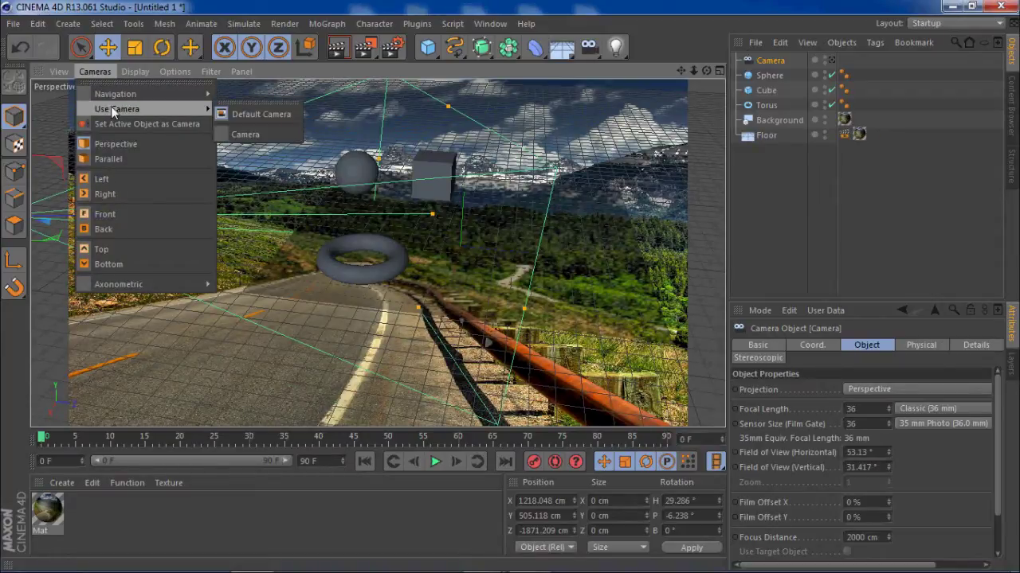
{"action": "left_click", "coordinate": [264, 134]}
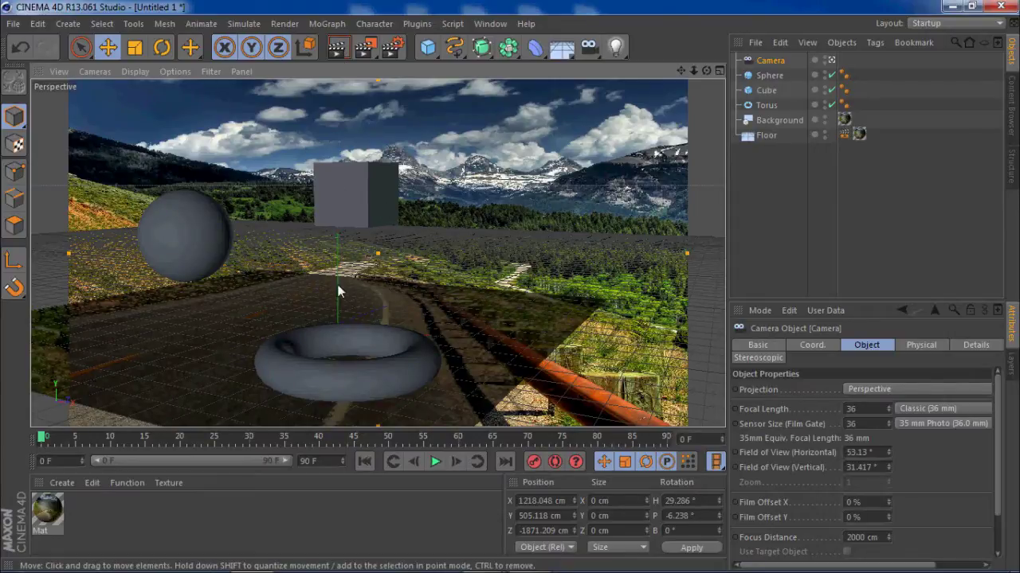
- Render the camera view, deselect the camera, then orbit the Default Camera to look down
{"action": "left_click", "coordinate": [338, 50]}
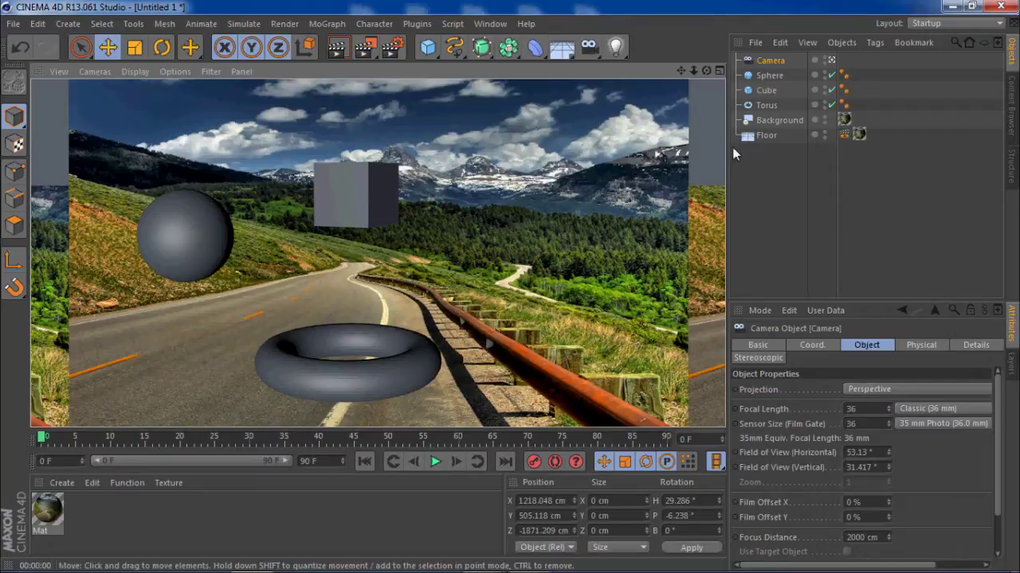
{"action": "left_click", "coordinate": [768, 210]}
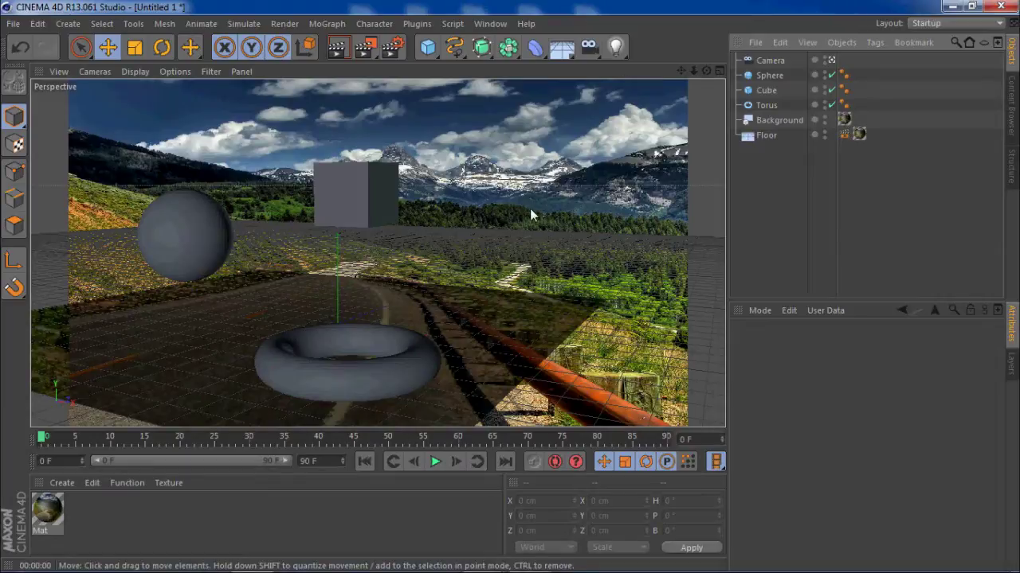
{"action": "left_click", "coordinate": [91, 71]}
{"action": "mouse_move", "coordinate": [111, 109]}
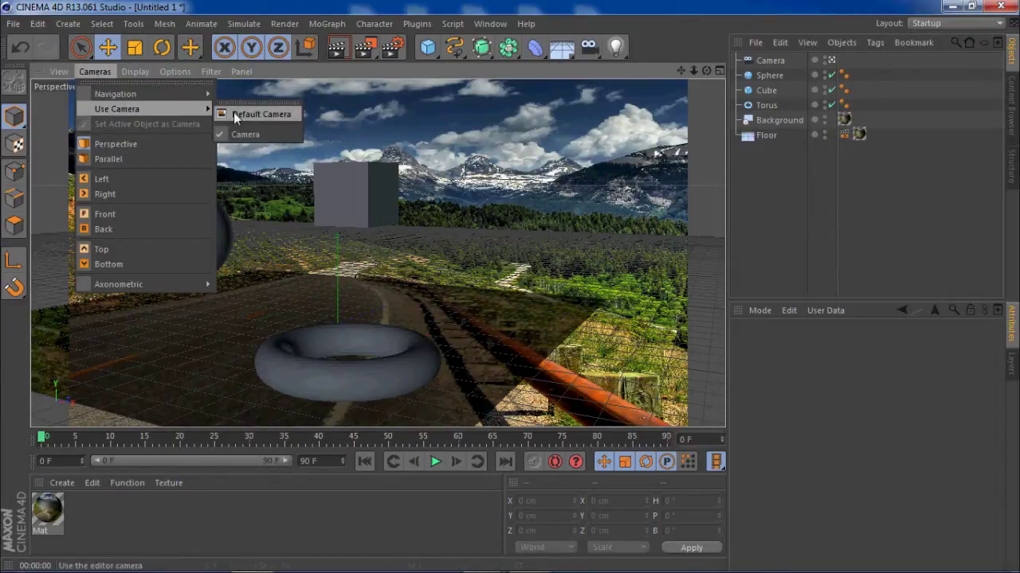
{"action": "left_click", "coordinate": [233, 112]}
{"action": "left_click_drag", "start_coordinate": [477, 186], "coordinate": [423, 296], "text": "alt"}
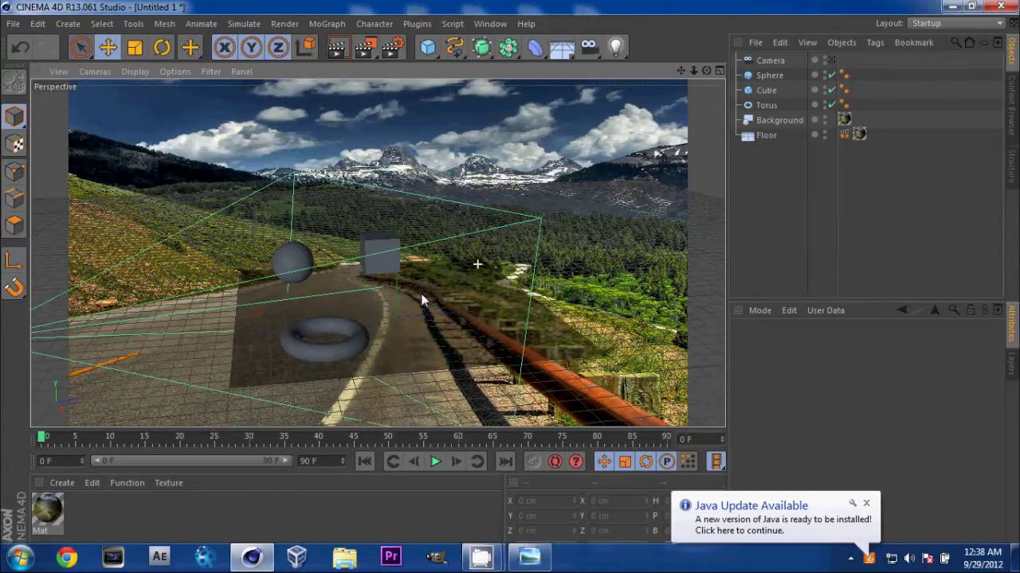
- Add an Omni Light and drag it up above the objects, sideways toward the guardrail
{"action": "left_click", "coordinate": [617, 48]}
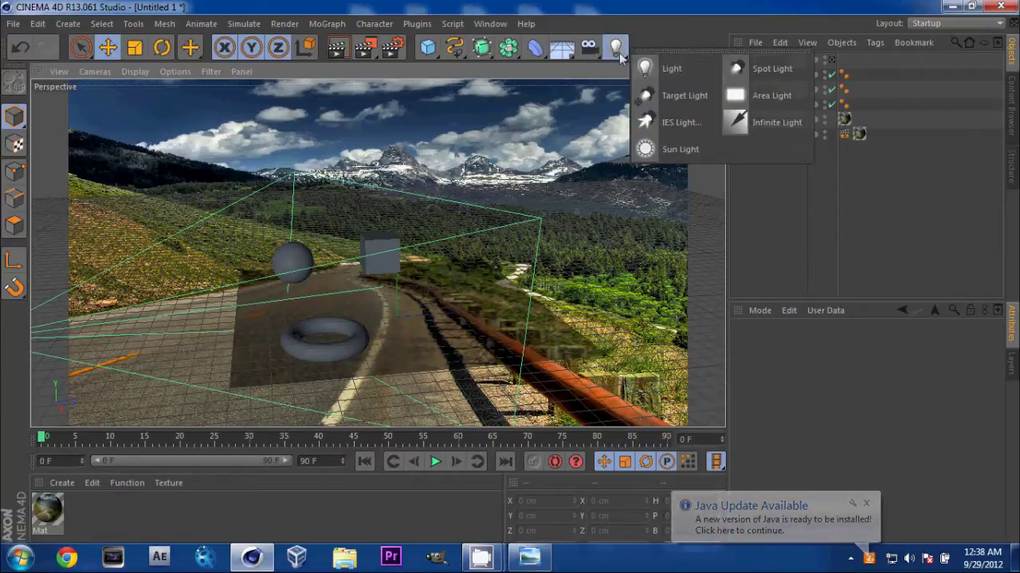
{"action": "left_click", "coordinate": [656, 69]}
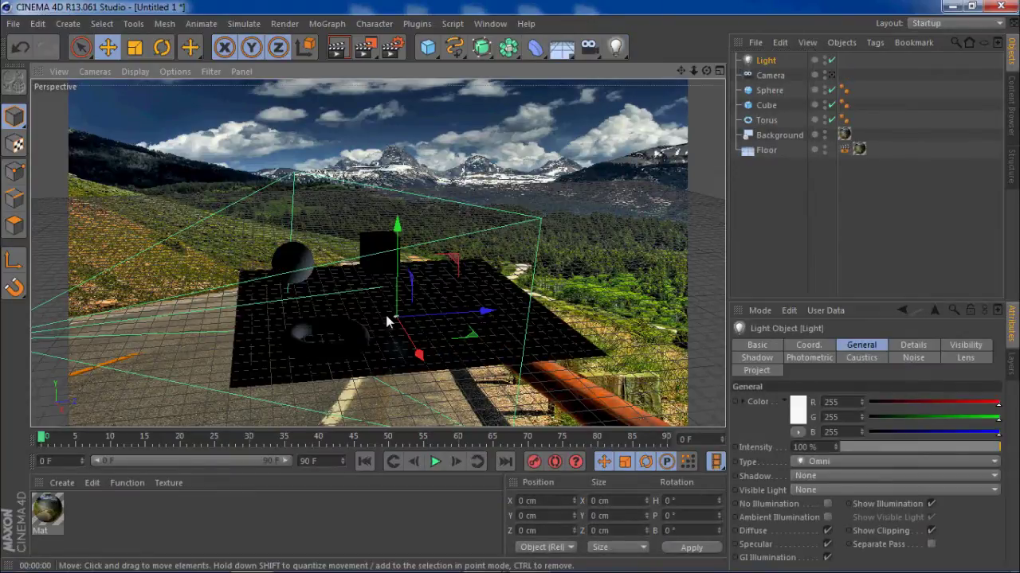
{"action": "left_click_drag", "start_coordinate": [396, 301], "coordinate": [390, 223]}
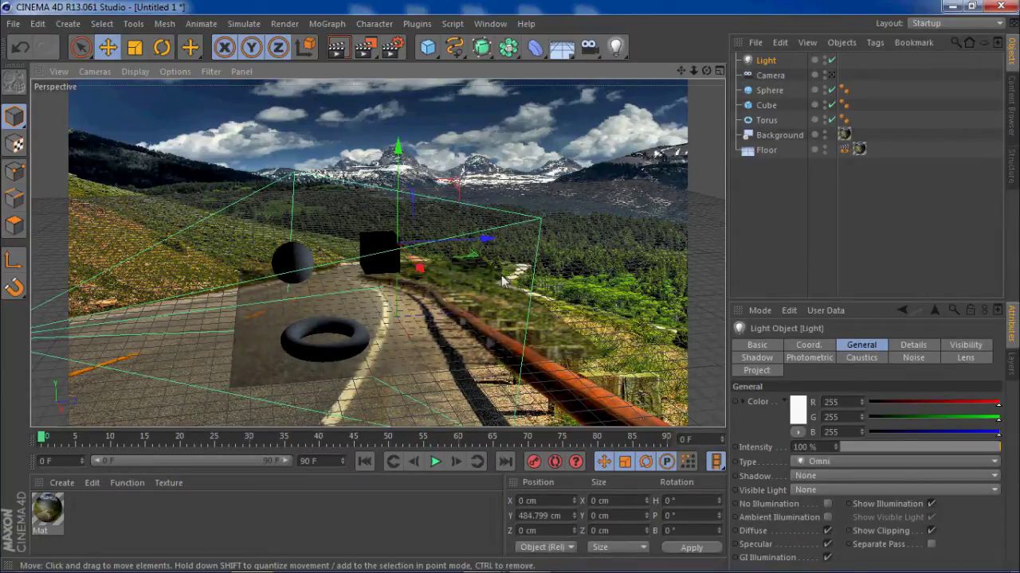
{"action": "left_click_drag", "start_coordinate": [416, 265], "coordinate": [487, 426]}
{"action": "left_click_drag", "start_coordinate": [596, 364], "coordinate": [498, 371]}
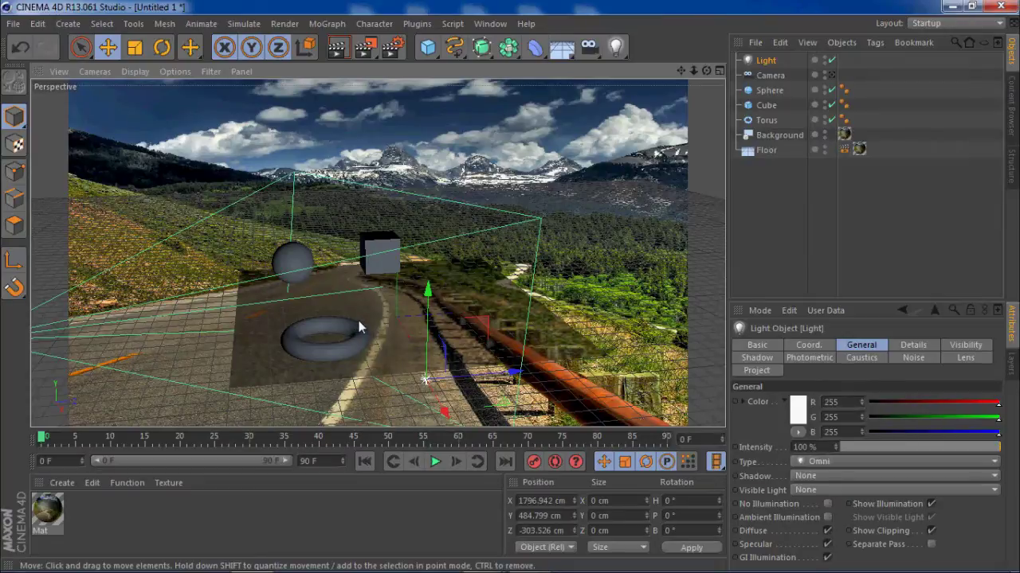
{"action": "left_click_drag", "start_coordinate": [357, 328], "coordinate": [661, 288], "text": "alt"}
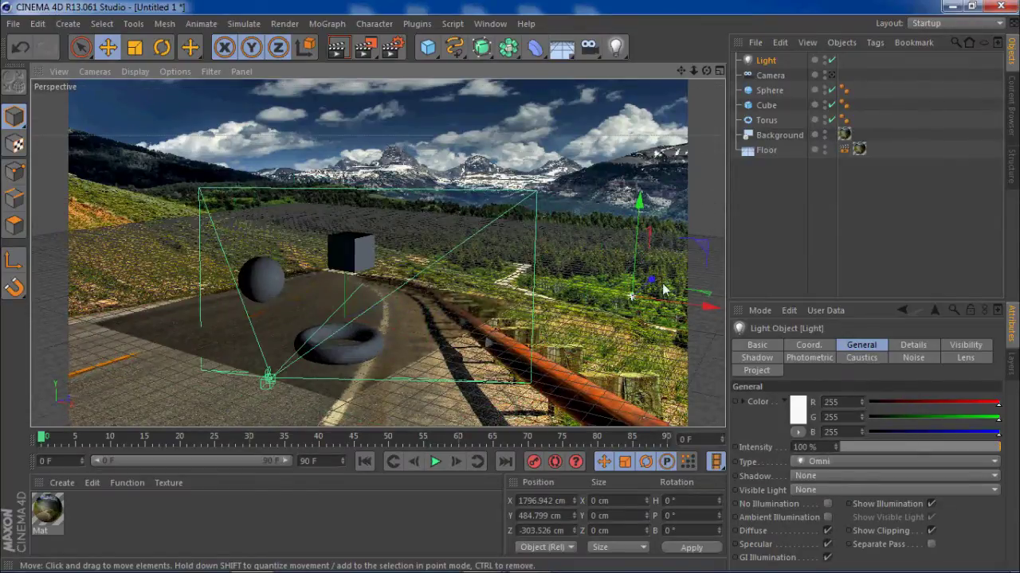
{"action": "left_click_drag", "start_coordinate": [674, 282], "coordinate": [689, 225]}
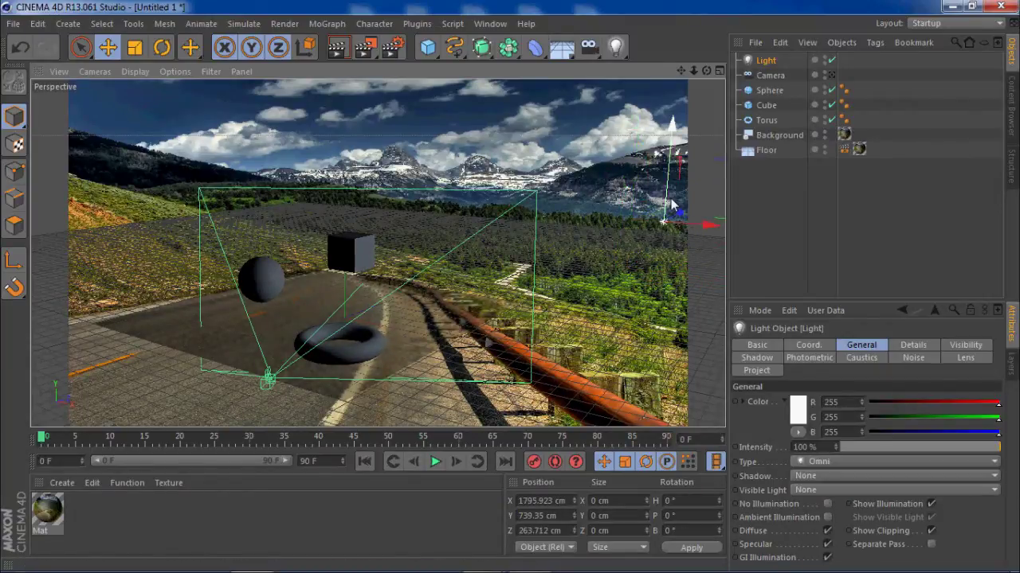
- Look through the scene camera and render a preview of its view
{"action": "left_click", "coordinate": [94, 72]}
{"action": "mouse_move", "coordinate": [119, 109]}
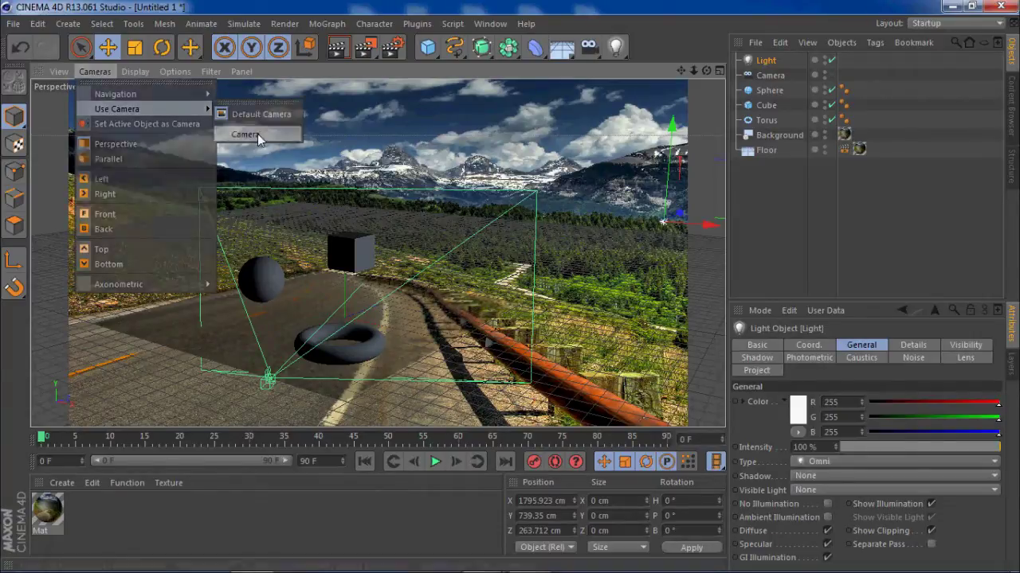
{"action": "left_click", "coordinate": [255, 134]}
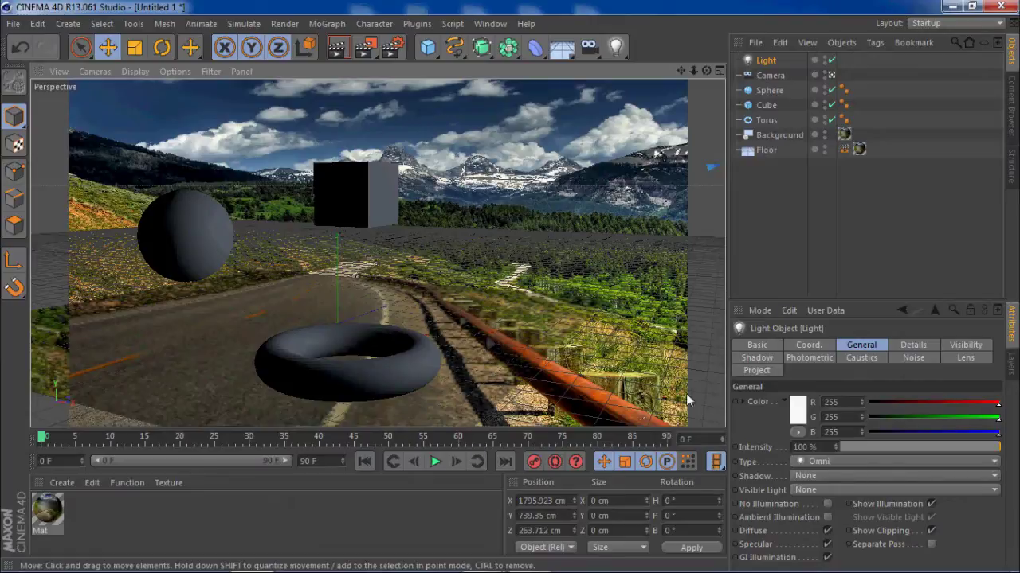
{"action": "left_click", "coordinate": [344, 51]}
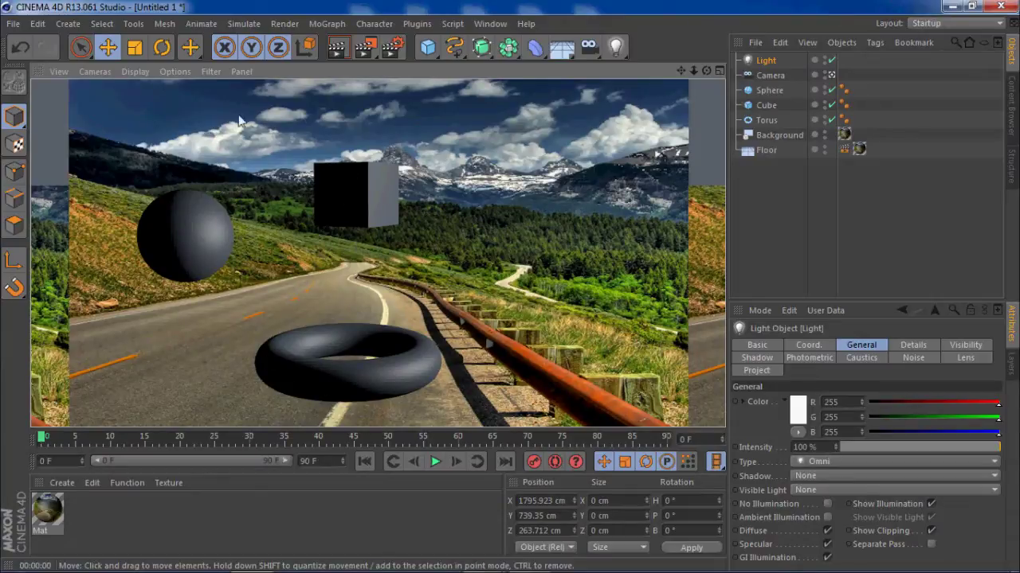
- Move the light toward the camera along Z, then re-render through the scene camera
{"action": "left_click", "coordinate": [95, 71]}
{"action": "mouse_move", "coordinate": [99, 109]}
{"action": "left_click", "coordinate": [248, 113]}
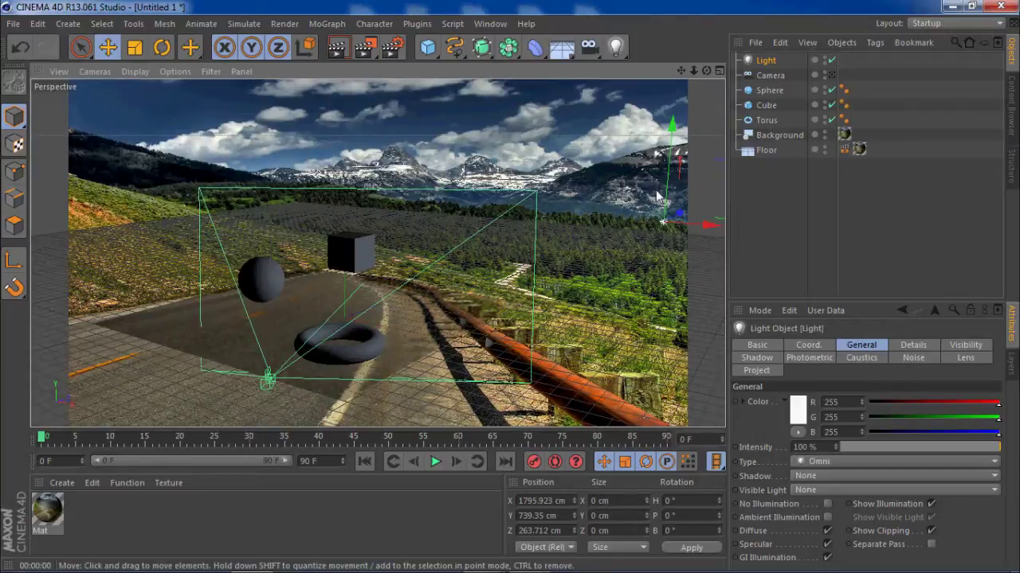
{"action": "left_click_drag", "start_coordinate": [677, 222], "coordinate": [651, 247]}
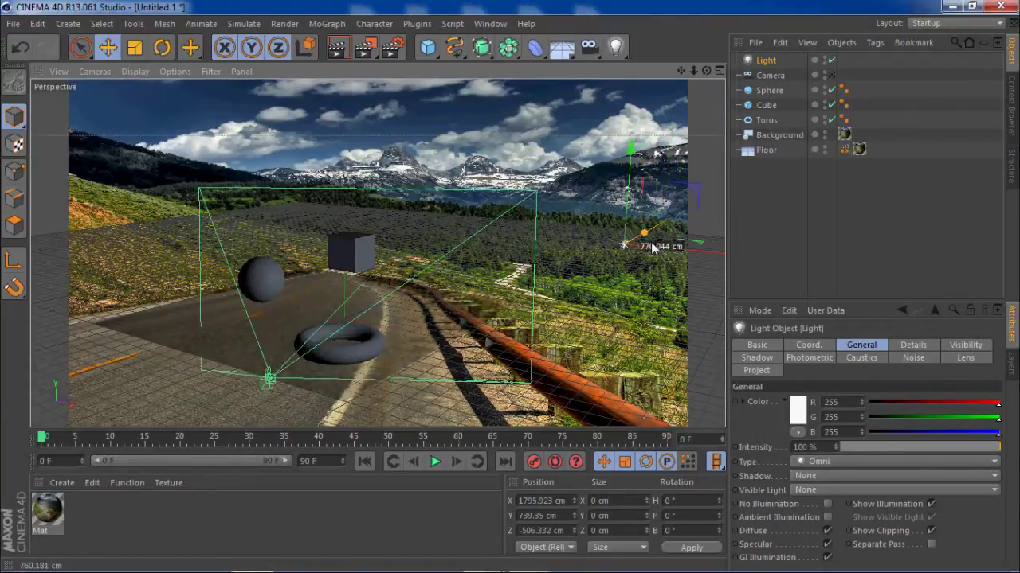
{"action": "left_click", "coordinate": [336, 48]}
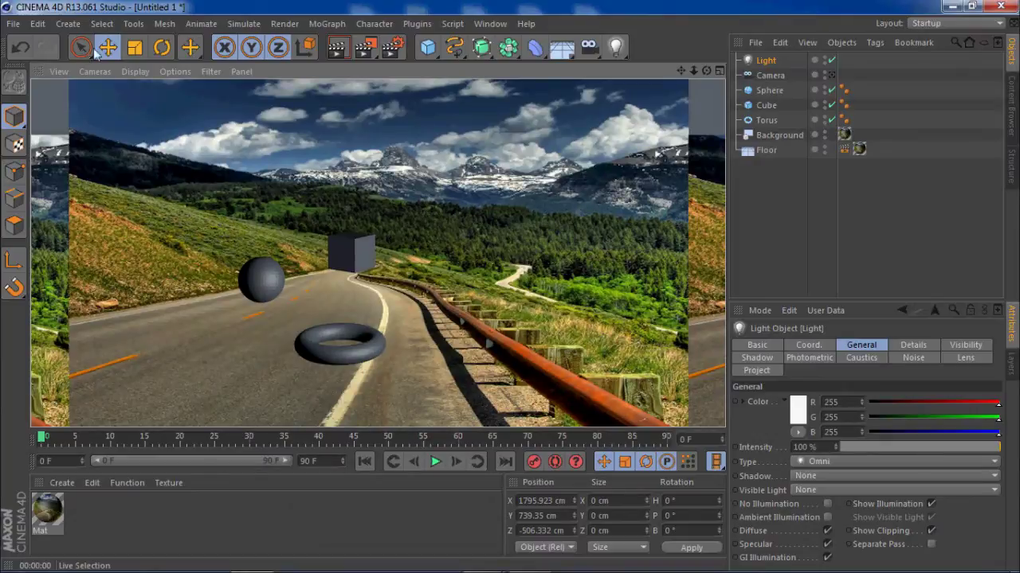
{"action": "left_click", "coordinate": [95, 72]}
{"action": "mouse_move", "coordinate": [192, 109]}
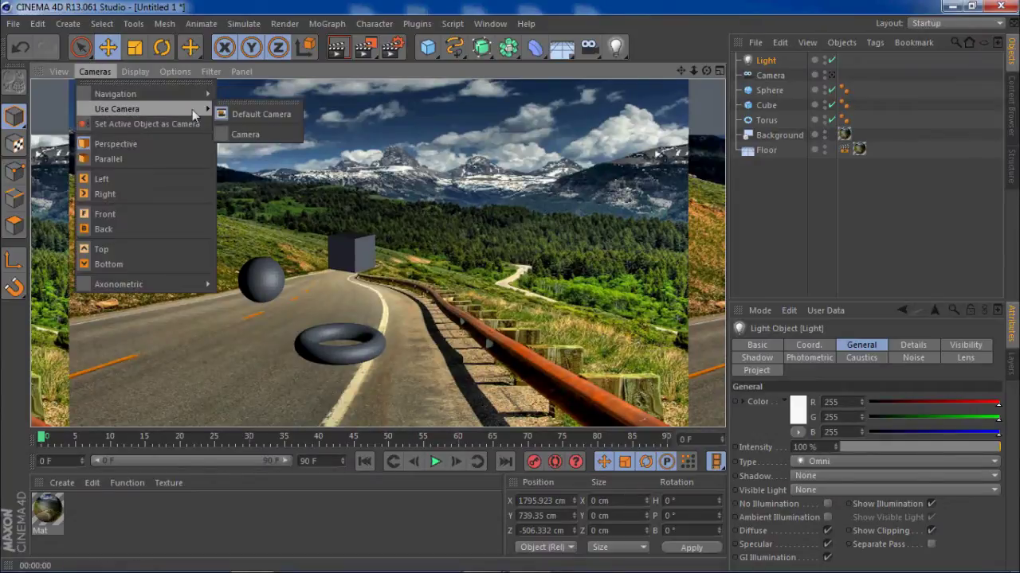
{"action": "left_click", "coordinate": [239, 134]}
{"action": "left_click", "coordinate": [336, 47]}
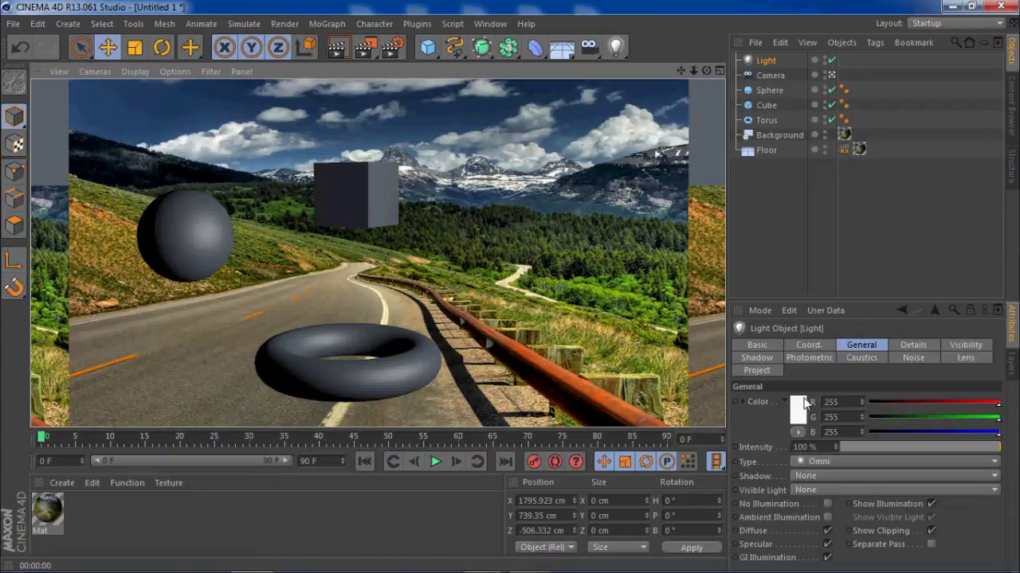
- Check the Floor's compositing settings, then give the Light Shadow Maps (Soft) shadows
{"action": "left_click", "coordinate": [766, 149]}
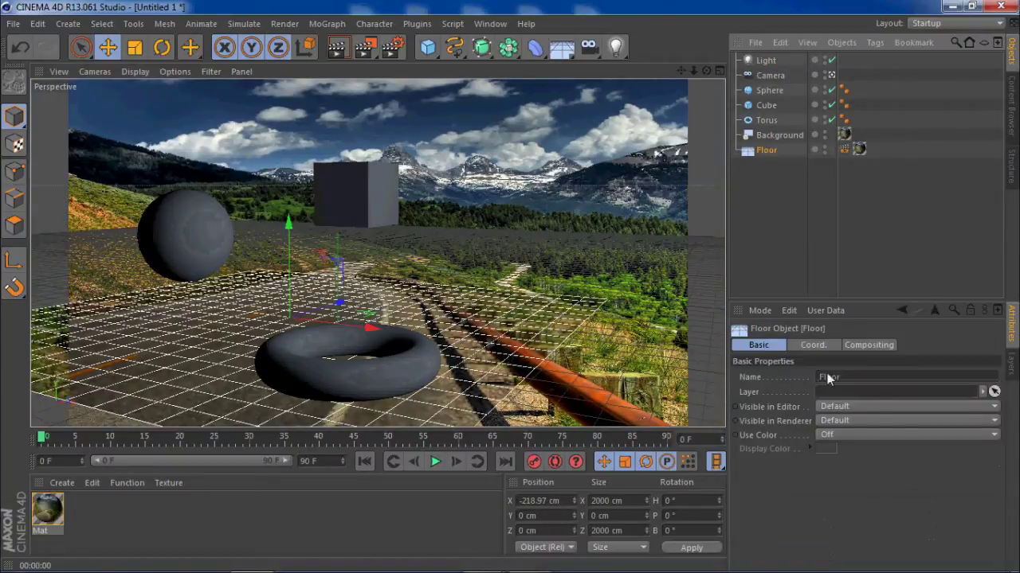
{"action": "left_click", "coordinate": [845, 148]}
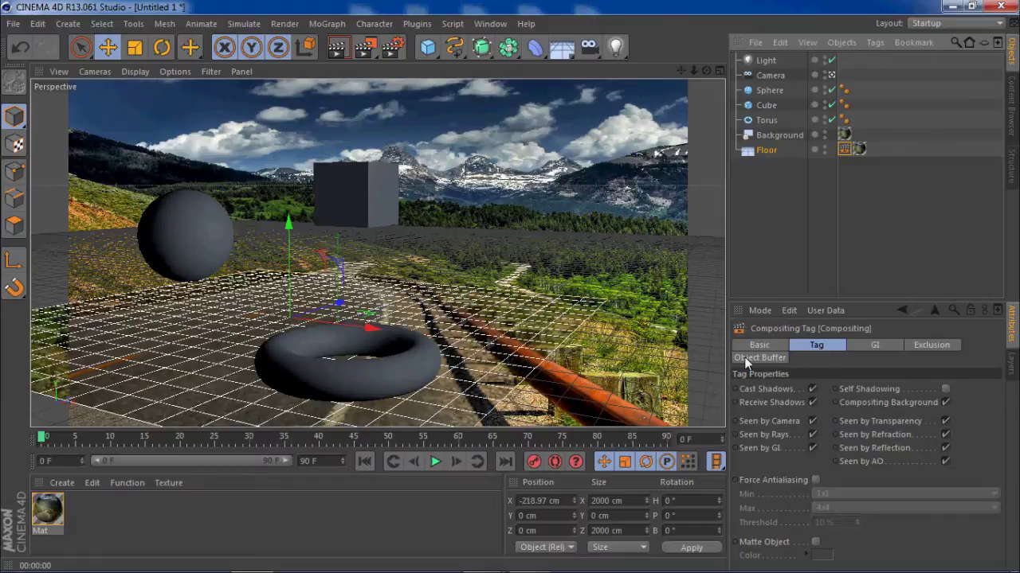
{"action": "left_click", "coordinate": [765, 63]}
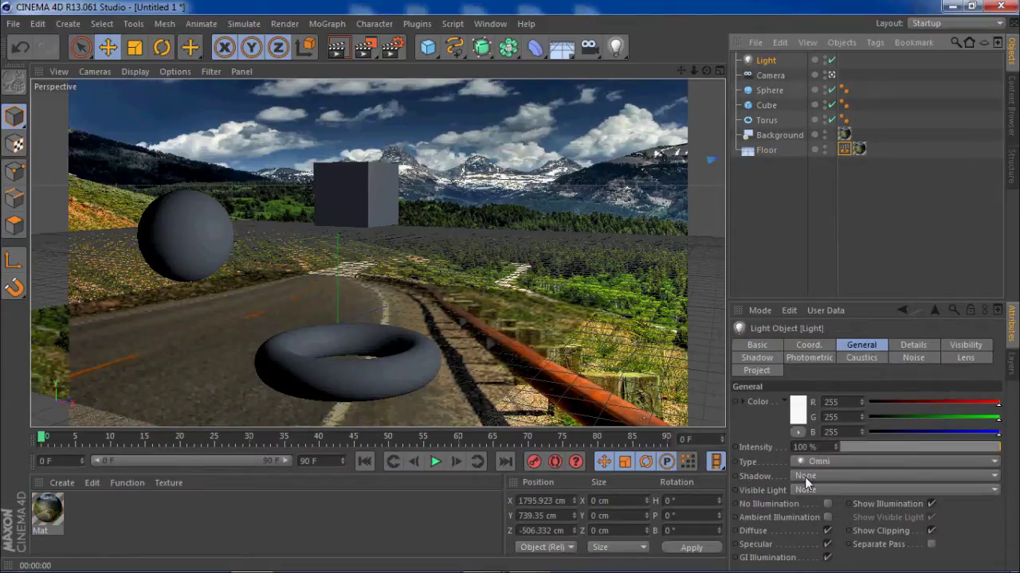
{"action": "left_click", "coordinate": [754, 360]}
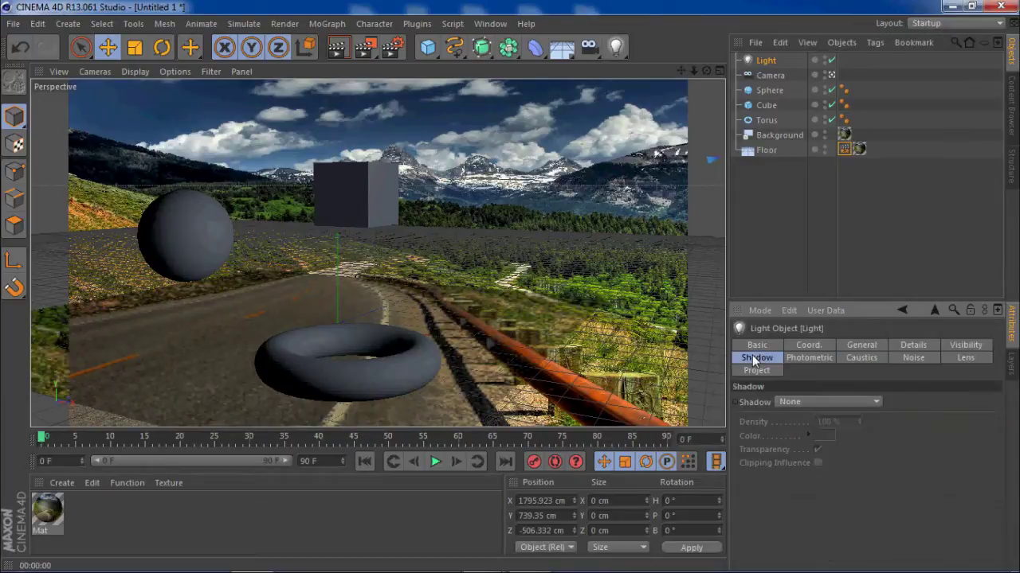
{"action": "left_click", "coordinate": [795, 403]}
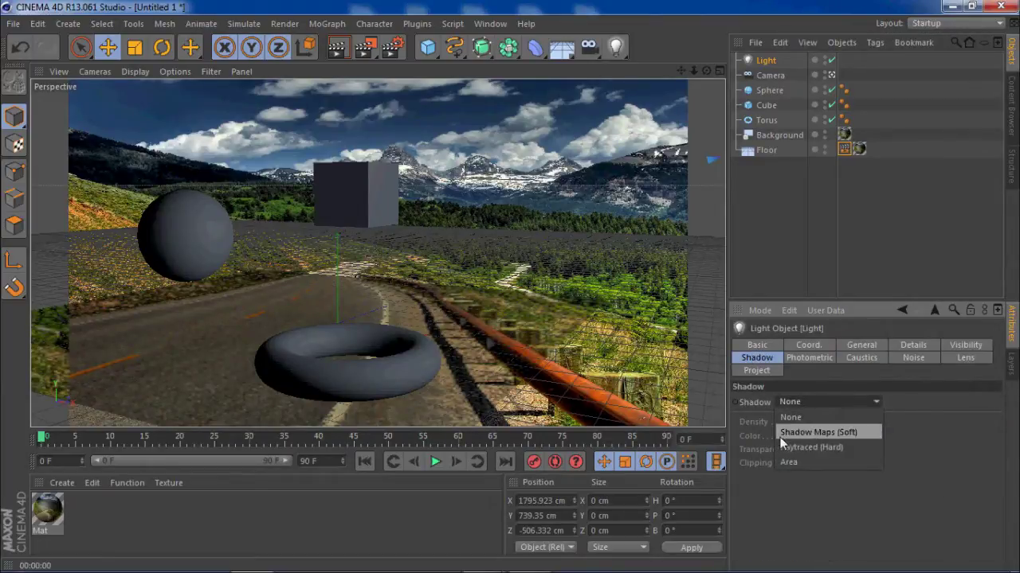
{"action": "left_click", "coordinate": [847, 435]}
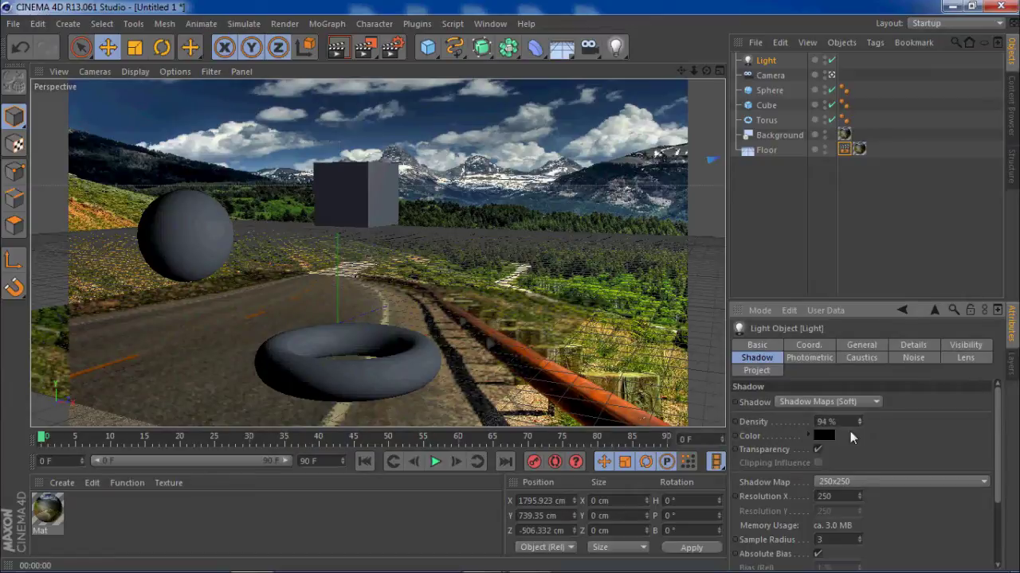
- Tint the shadow dark blue and set the shadow-map resolution to 300
{"action": "left_click", "coordinate": [825, 436]}
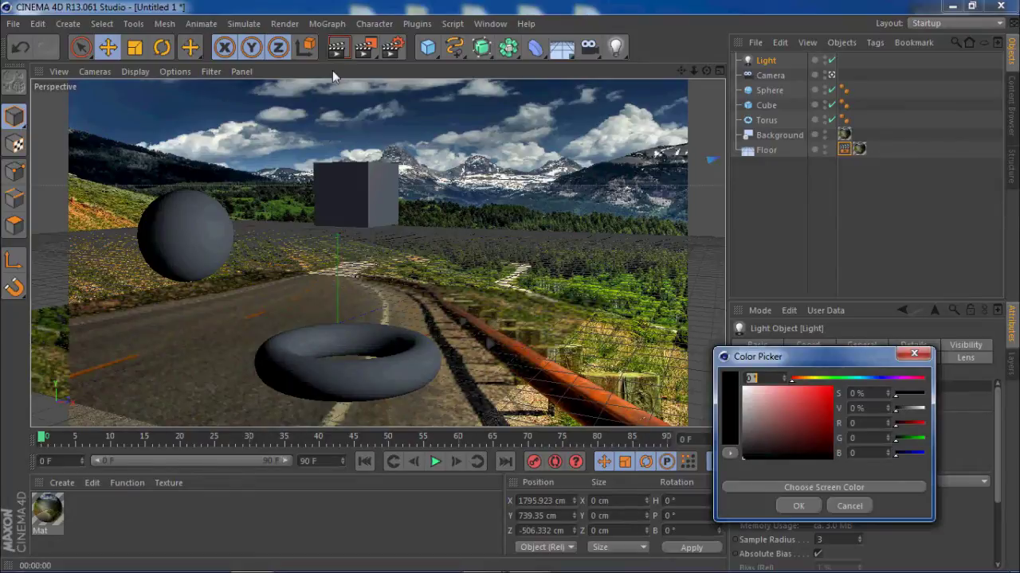
{"action": "left_click", "coordinate": [880, 378]}
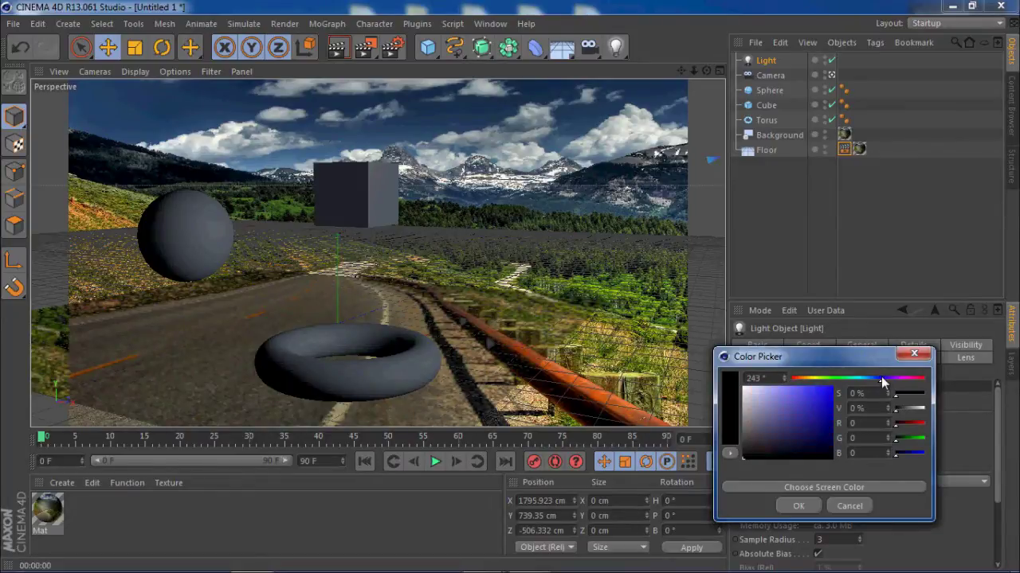
{"action": "mouse_move", "coordinate": [793, 427]}
{"action": "left_mouse_down"}
{"action": "mouse_move", "coordinate": [749, 434]}
{"action": "mouse_move", "coordinate": [808, 431]}
{"action": "mouse_move", "coordinate": [778, 441]}
{"action": "left_mouse_up"}
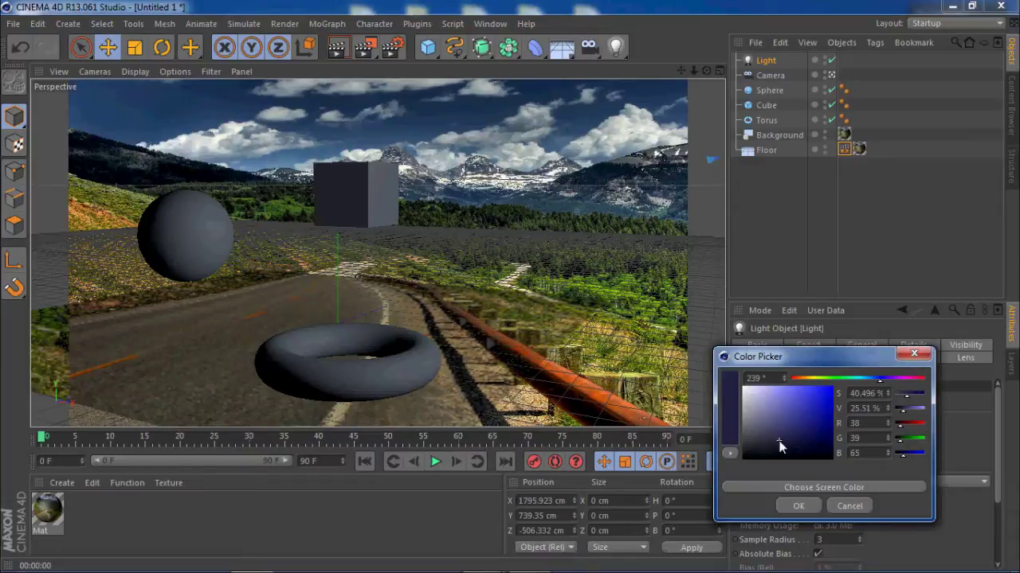
{"action": "left_click", "coordinate": [795, 506]}
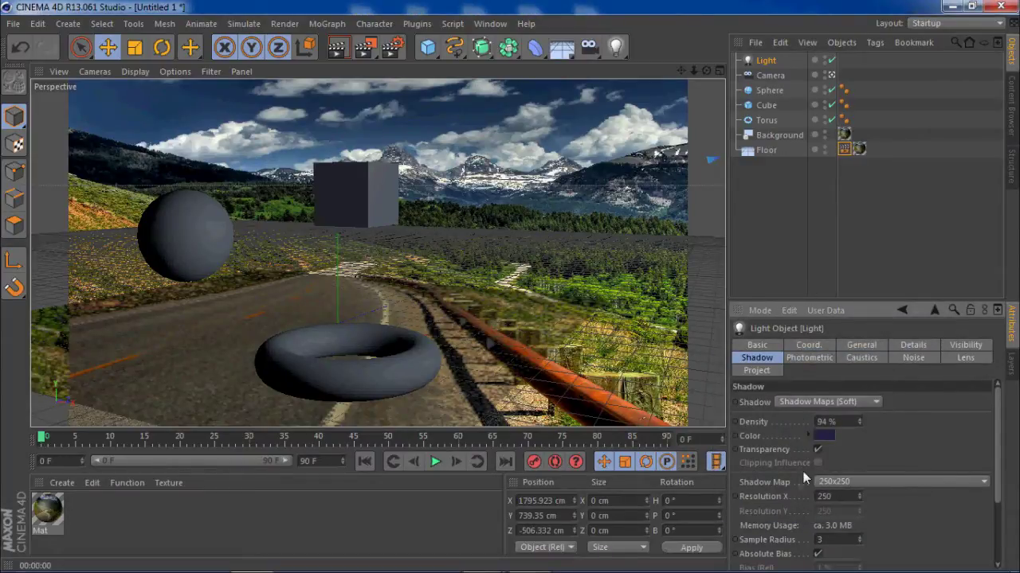
{"action": "left_click", "coordinate": [859, 494]}
{"action": "type", "text": "300"}
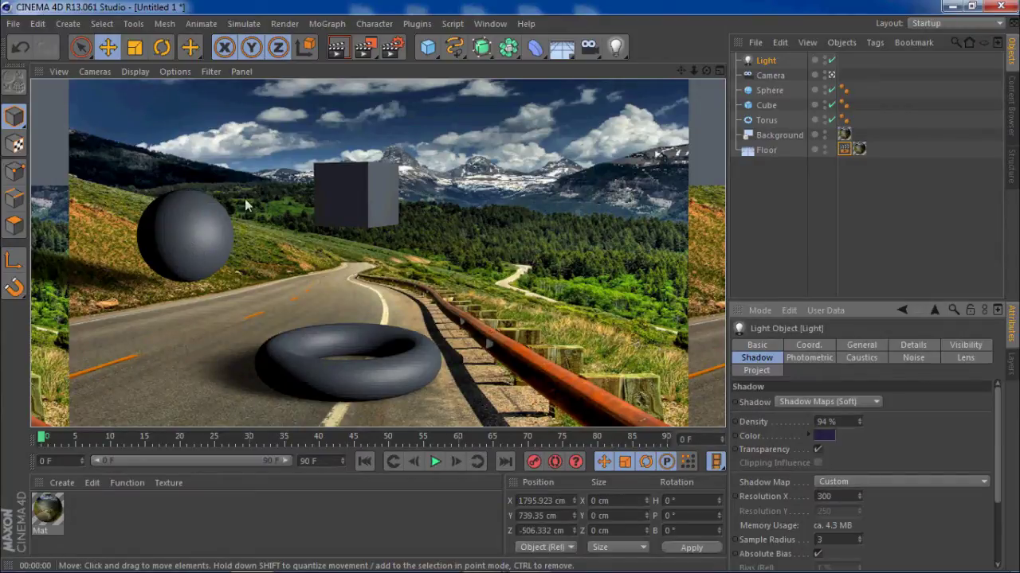
- Select the cube and orbit the Default Camera editor view around the scene
{"action": "left_click", "coordinate": [339, 198]}
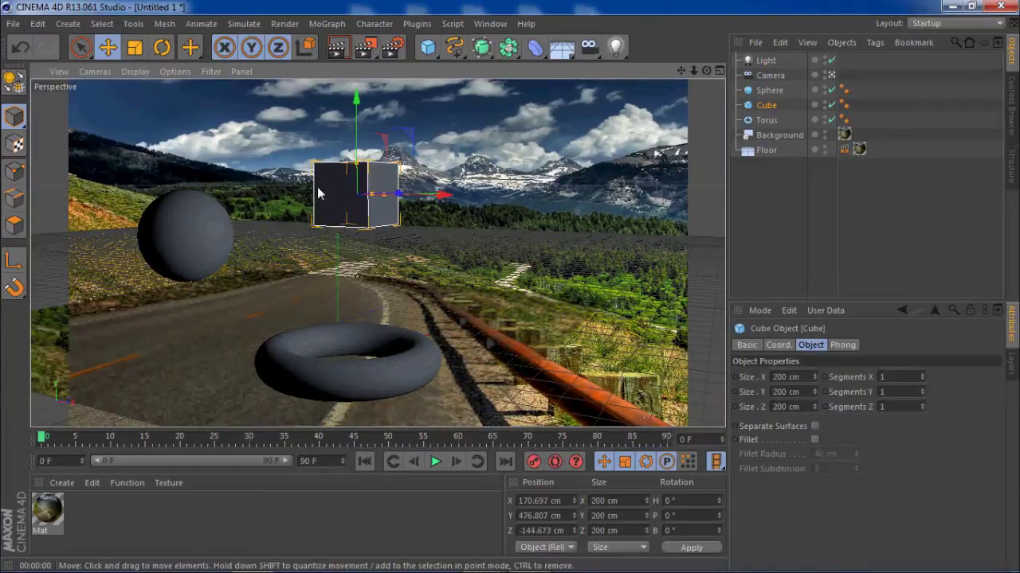
{"action": "left_click", "coordinate": [108, 71]}
{"action": "mouse_move", "coordinate": [118, 104]}
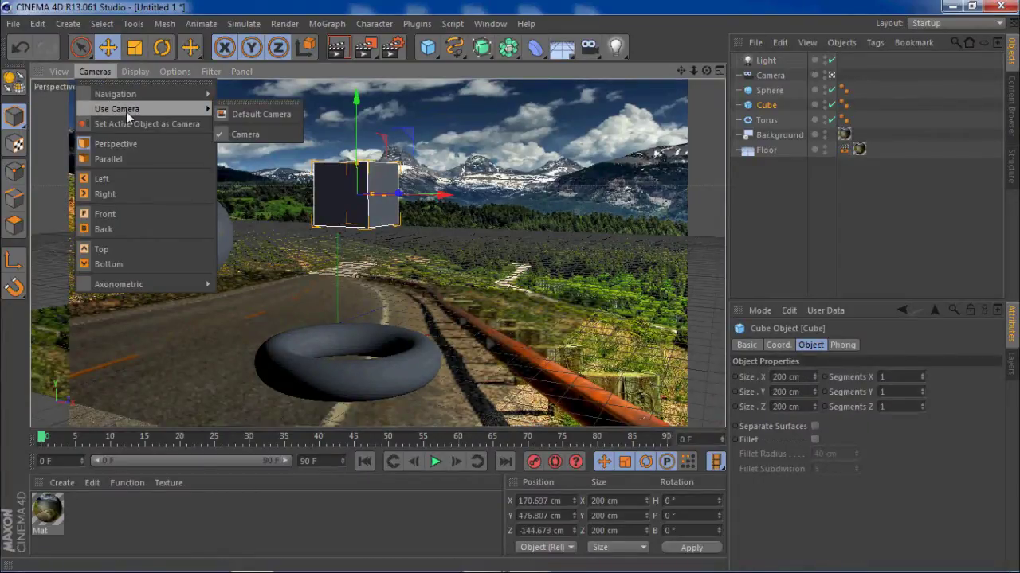
{"action": "left_click", "coordinate": [263, 115]}
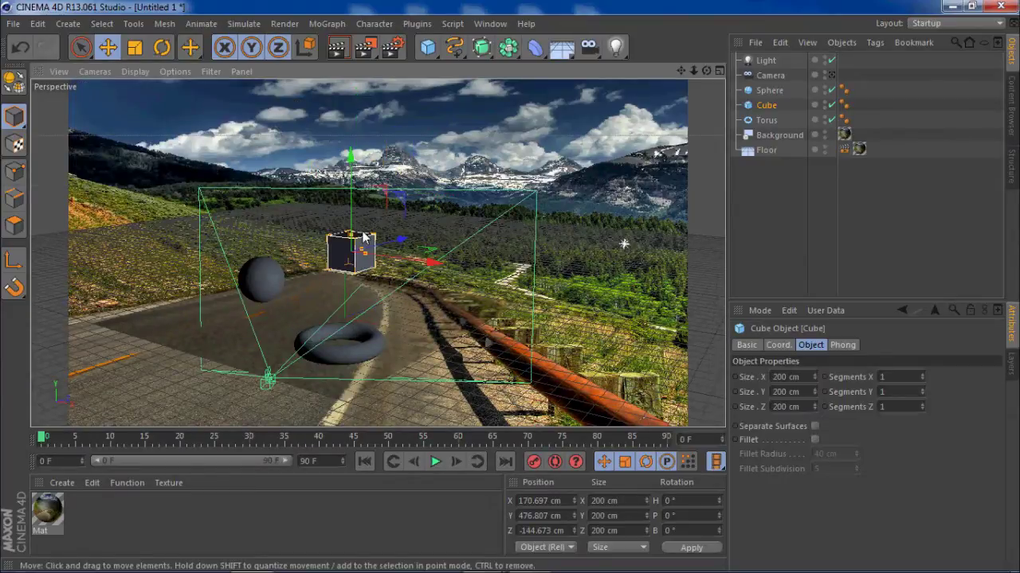
{"action": "left_click_drag", "start_coordinate": [477, 248], "coordinate": [518, 226], "text": "alt"}
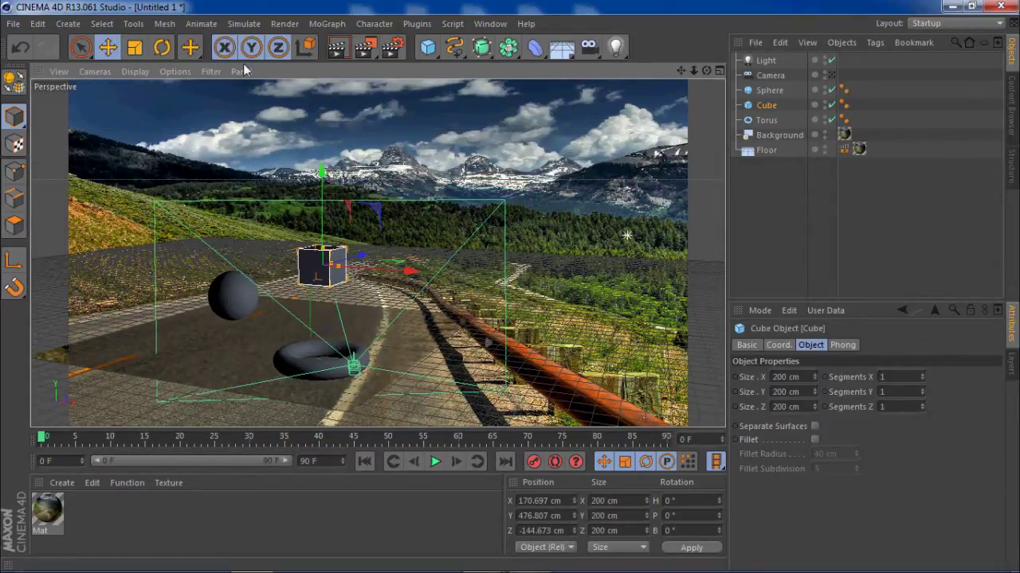
- Render through the scene camera again and select the sphere
{"action": "left_click", "coordinate": [95, 71]}
{"action": "mouse_move", "coordinate": [174, 108]}
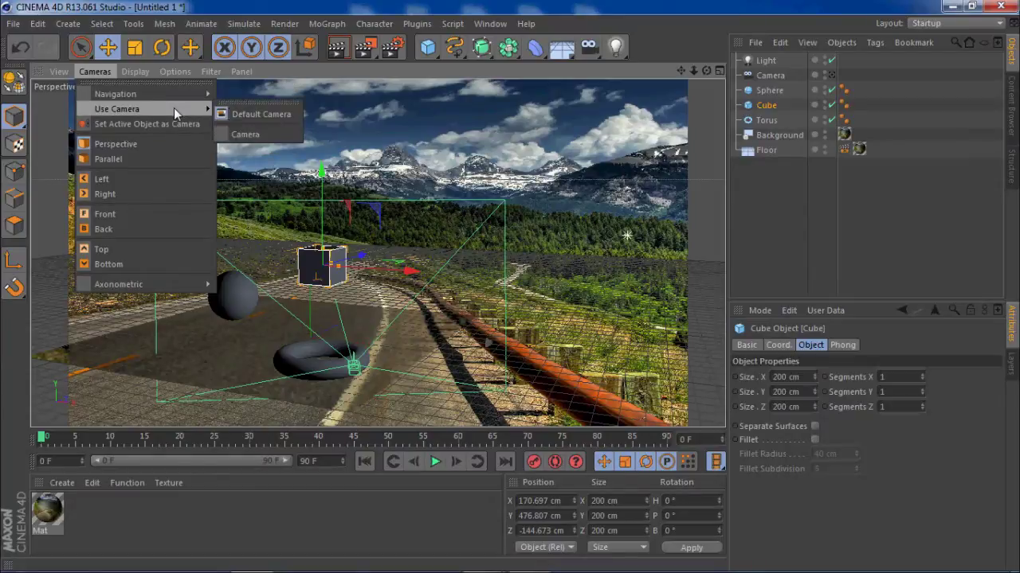
{"action": "left_click", "coordinate": [247, 134]}
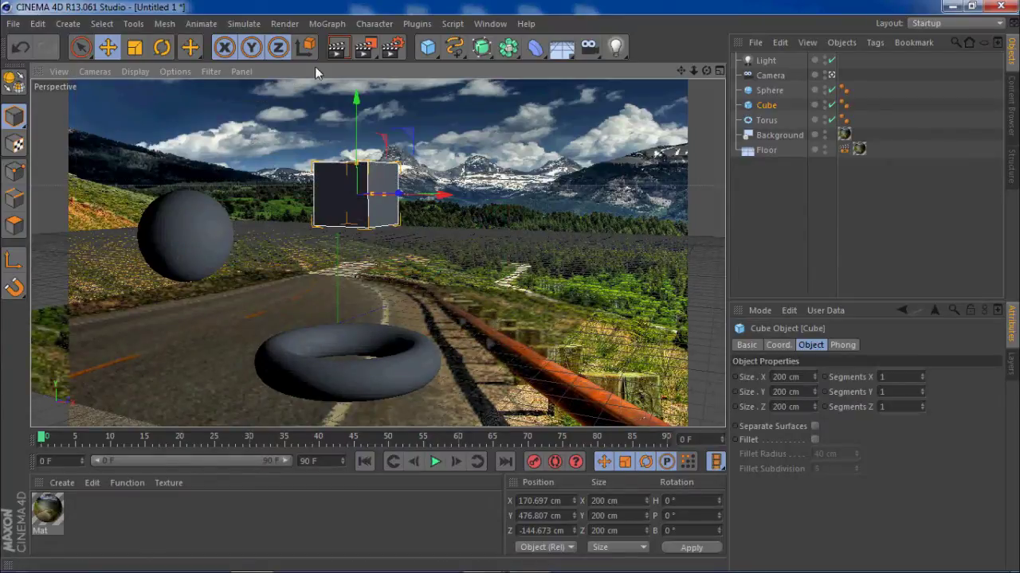
{"action": "left_click", "coordinate": [336, 47]}
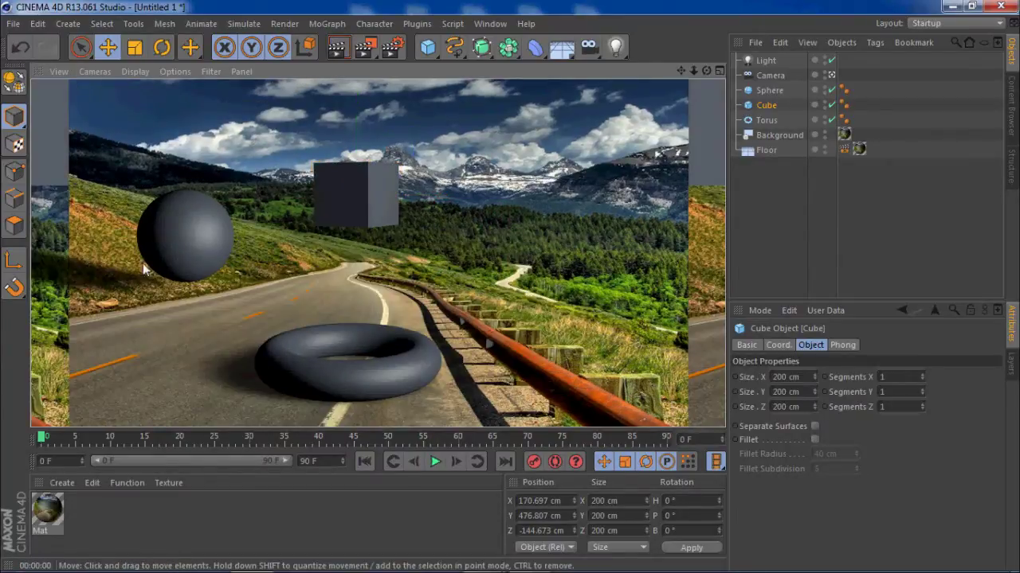
{"action": "left_click", "coordinate": [217, 224]}
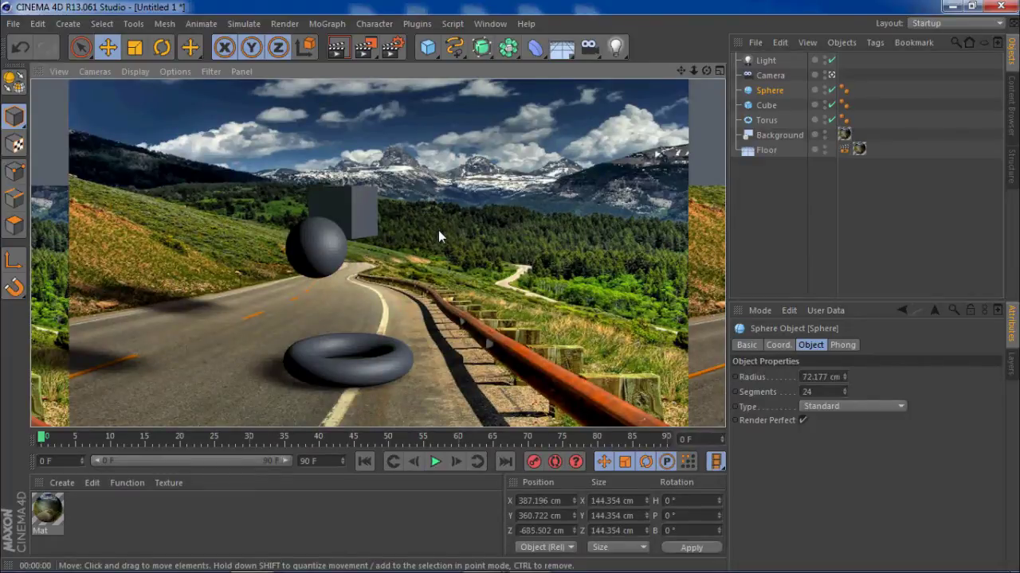
{"action": "mouse_move", "coordinate": [287, 533]}
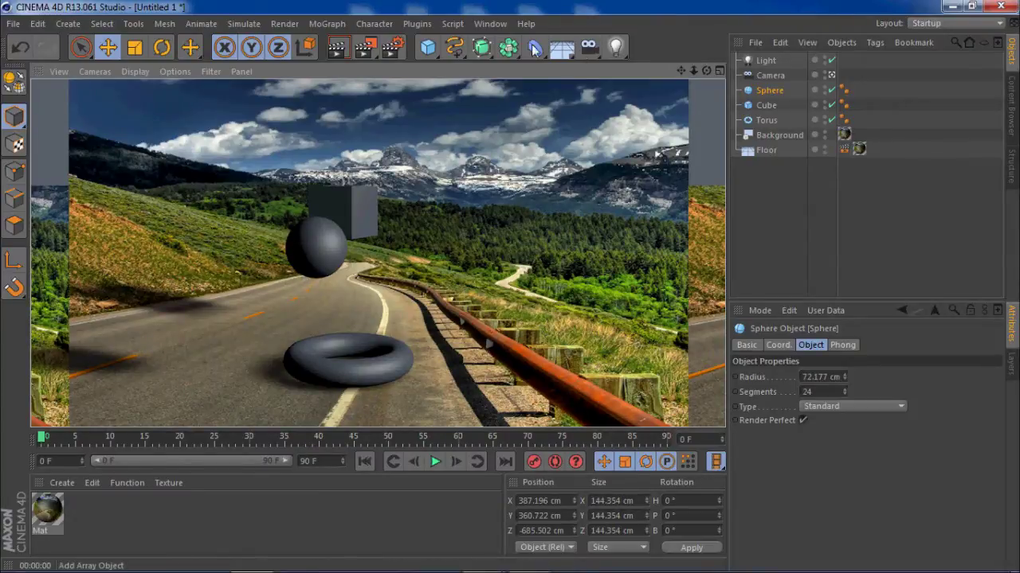
- Add a second light, Light.1, moving it toward the camera and above the ground
{"action": "left_click", "coordinate": [616, 48]}
{"action": "left_click_drag", "start_coordinate": [382, 311], "coordinate": [41, 381]}
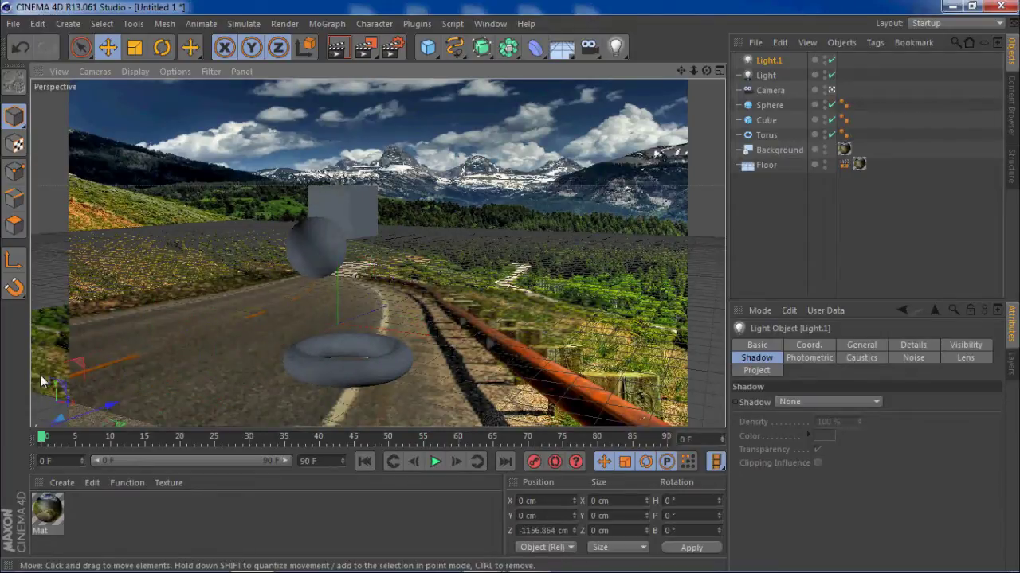
{"action": "left_click", "coordinate": [94, 72]}
{"action": "mouse_move", "coordinate": [127, 110]}
{"action": "left_click", "coordinate": [241, 114]}
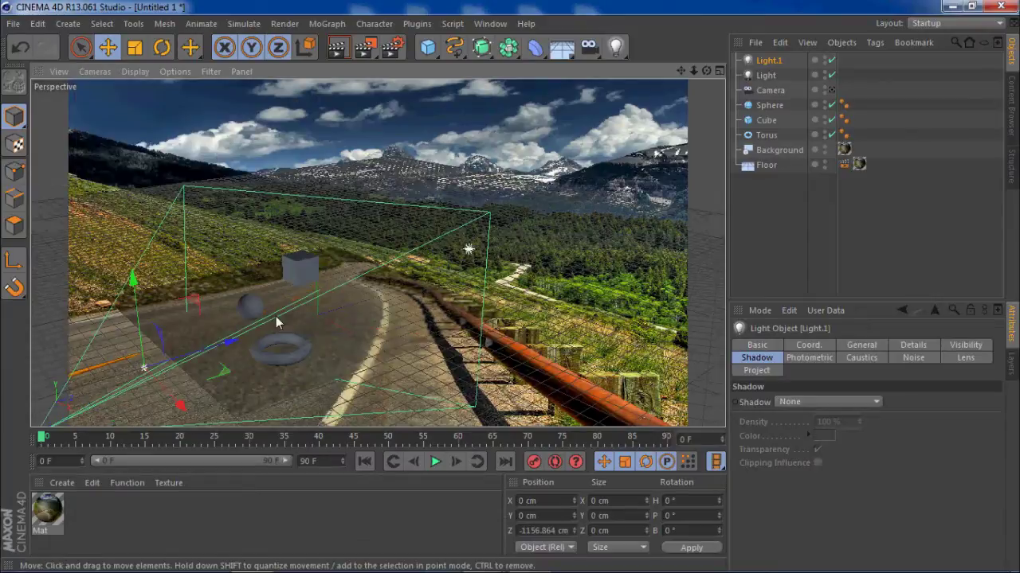
{"action": "left_click_drag", "start_coordinate": [303, 353], "coordinate": [424, 332], "text": "alt"}
{"action": "left_click_drag", "start_coordinate": [380, 275], "coordinate": [381, 212]}
{"action": "left_click_drag", "start_coordinate": [568, 260], "coordinate": [408, 209], "text": "alt"}
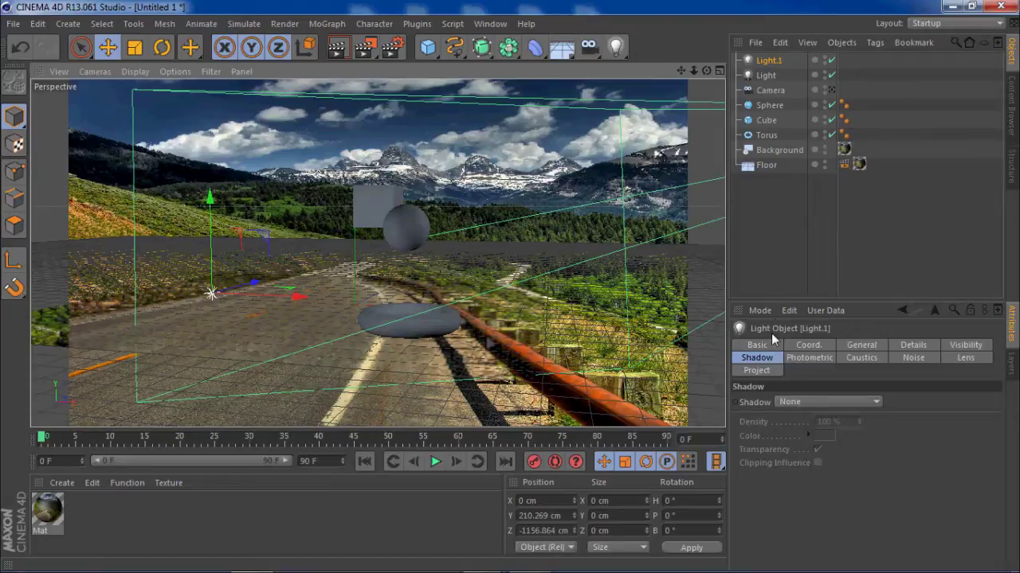
- Dim Light.1 from 42% to 29% intensity, rendering through the scene camera to check
{"action": "left_click", "coordinate": [855, 346]}
{"action": "left_click_drag", "start_coordinate": [933, 449], "coordinate": [918, 450]}
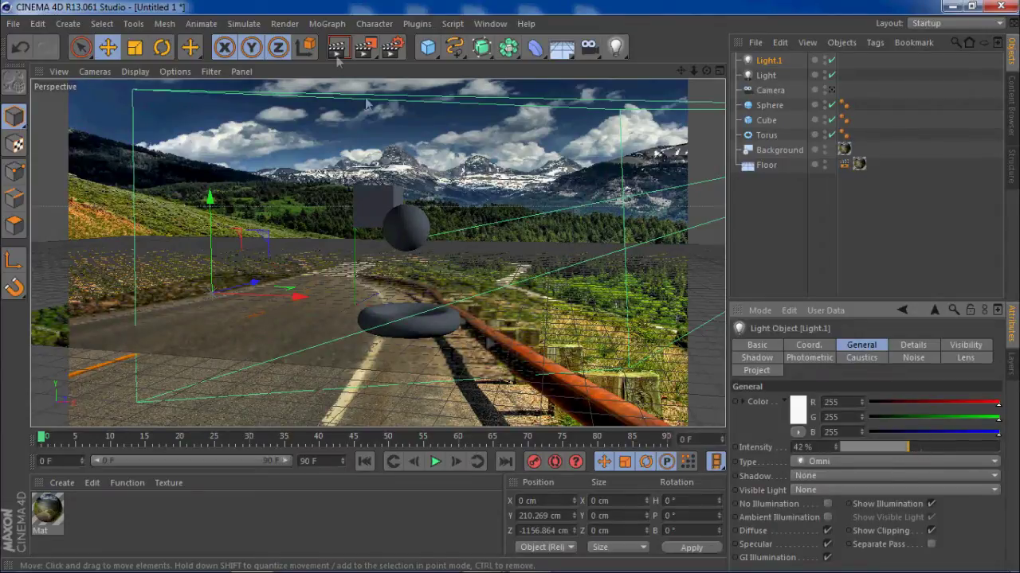
{"action": "left_click", "coordinate": [97, 73]}
{"action": "mouse_move", "coordinate": [159, 109]}
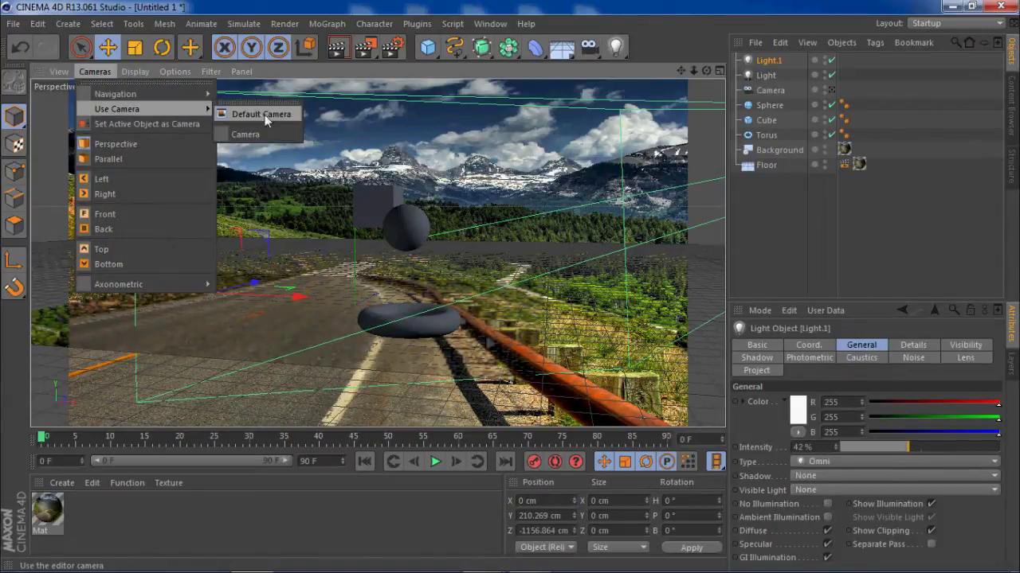
{"action": "left_click", "coordinate": [263, 132]}
{"action": "left_click", "coordinate": [338, 47]}
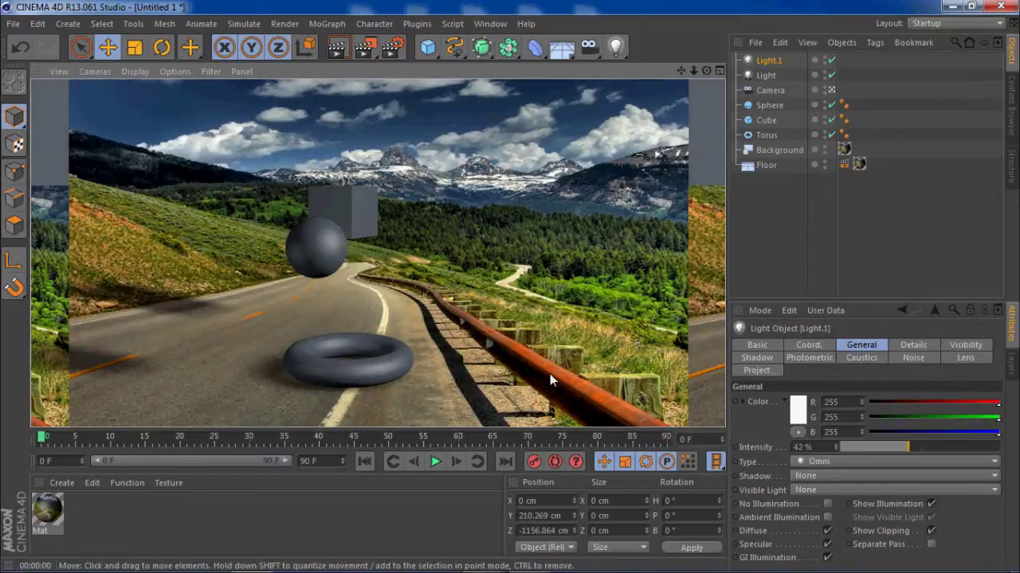
{"action": "left_click", "coordinate": [758, 61]}
{"action": "left_click_drag", "start_coordinate": [906, 448], "coordinate": [887, 450]}
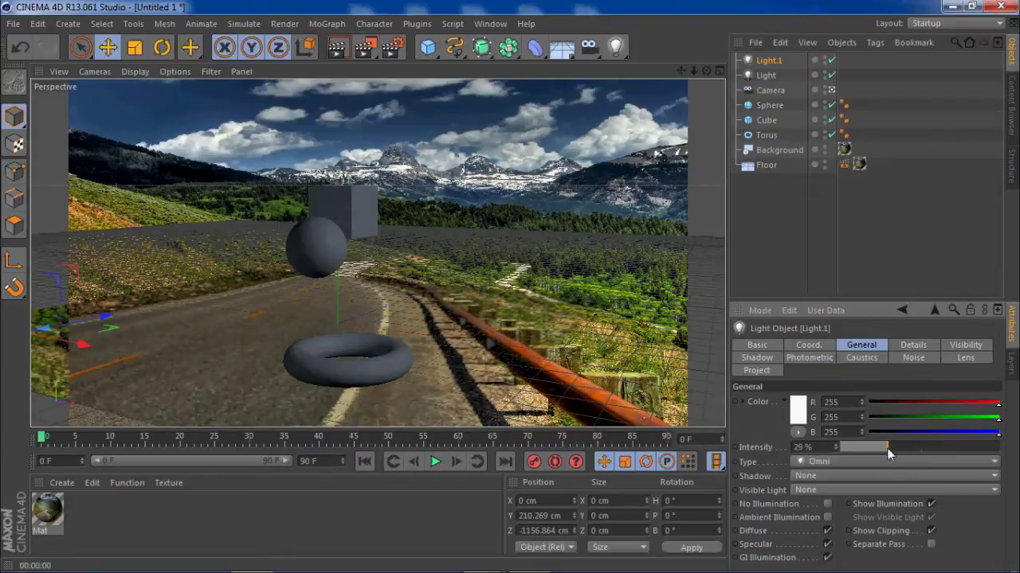
{"action": "left_click", "coordinate": [338, 48]}
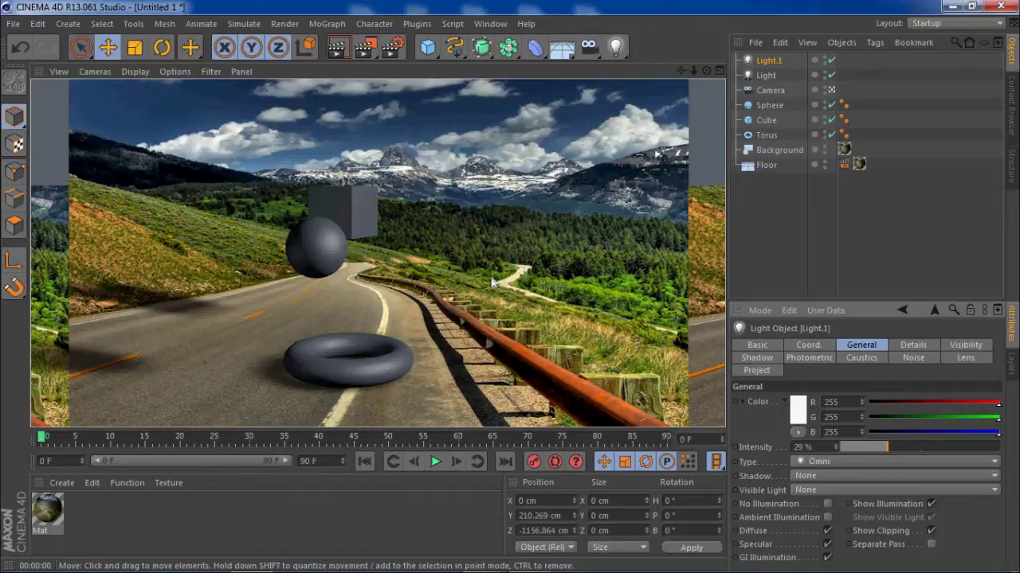
- Raise the main Light's shadow density to 103%
{"action": "left_click", "coordinate": [765, 75]}
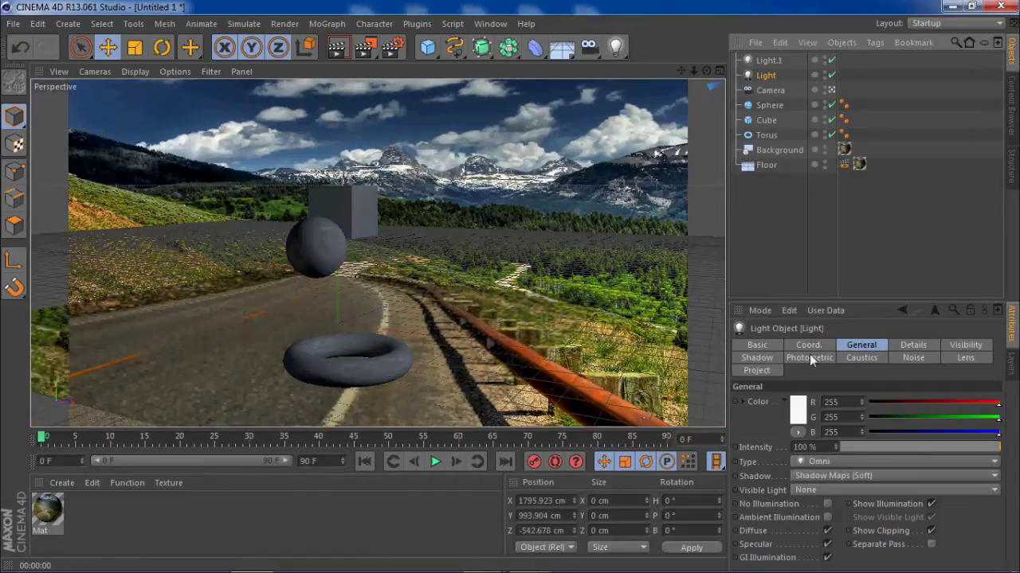
{"action": "left_click", "coordinate": [757, 358]}
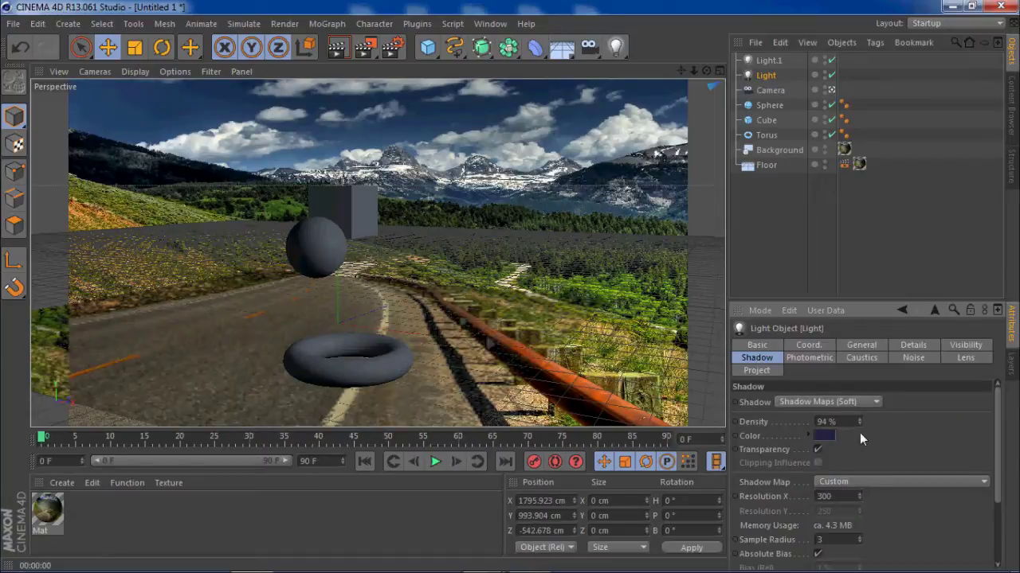
{"action": "left_click_drag", "start_coordinate": [861, 423], "coordinate": [861, 419]}
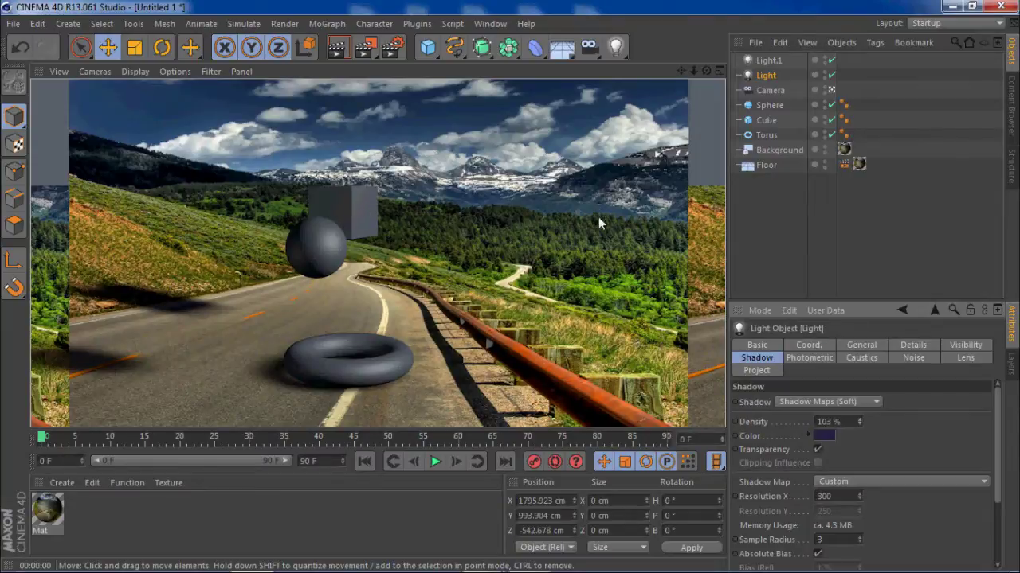
- Make the Cube editable and switch to Polygons mode
{"action": "left_click", "coordinate": [357, 207]}
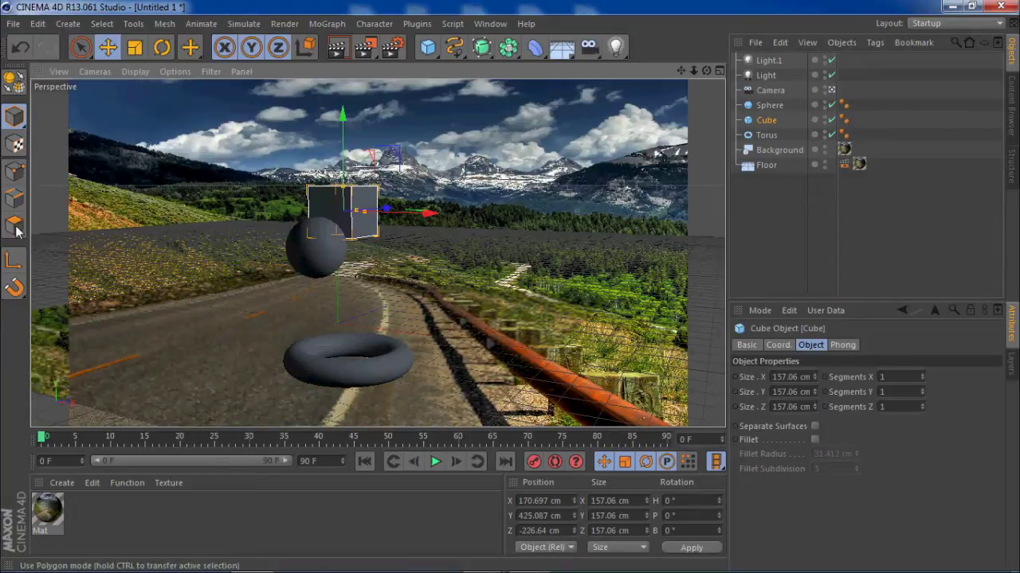
{"action": "right_click", "coordinate": [334, 199]}
{"action": "key", "text": "Escape"}
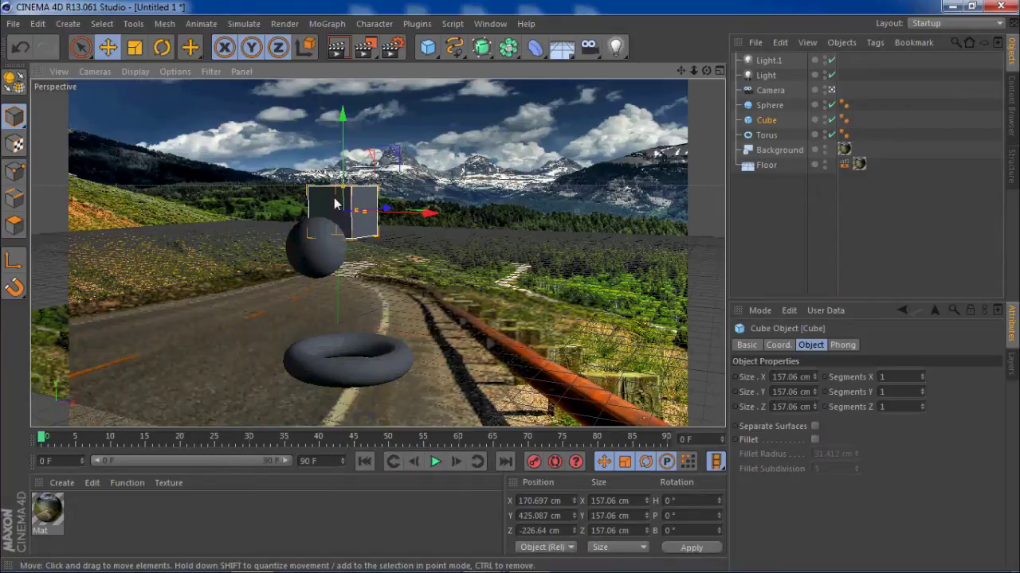
{"action": "left_click", "coordinate": [15, 225]}
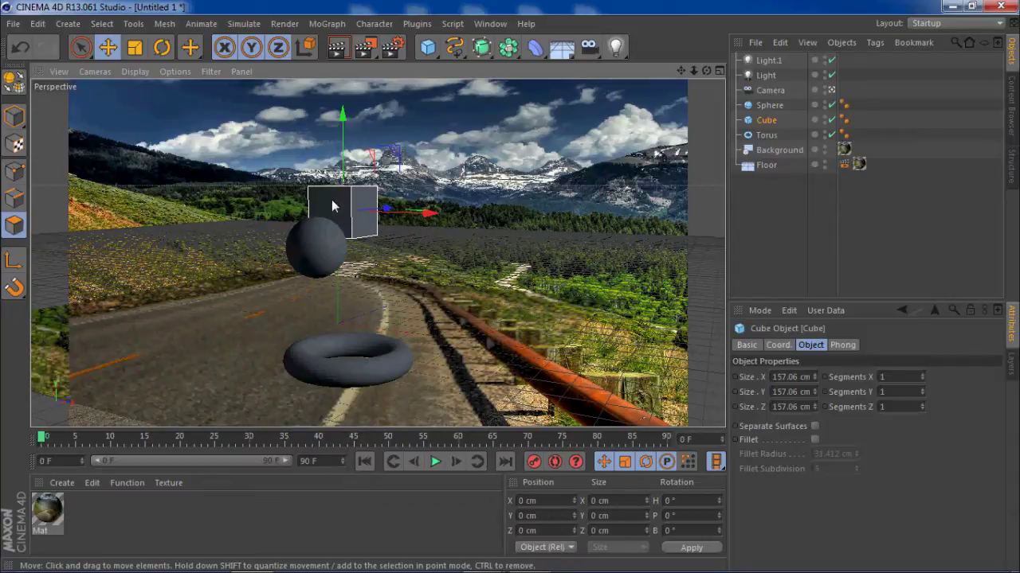
{"action": "left_click", "coordinate": [17, 90]}
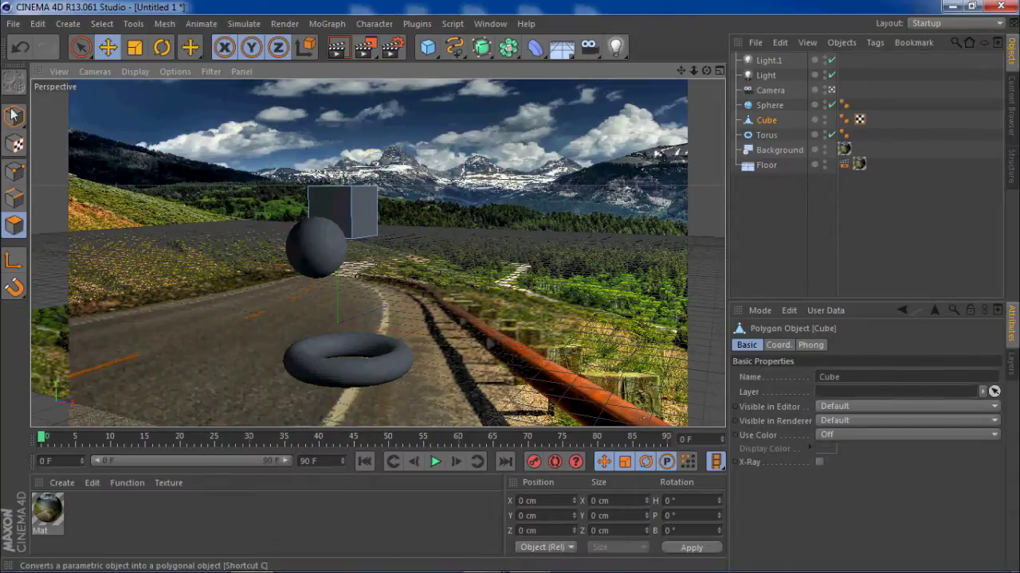
- Inset all the cube's faces with Extrude Inner, undoing a trial outward extrusion
{"action": "right_click", "coordinate": [317, 192]}
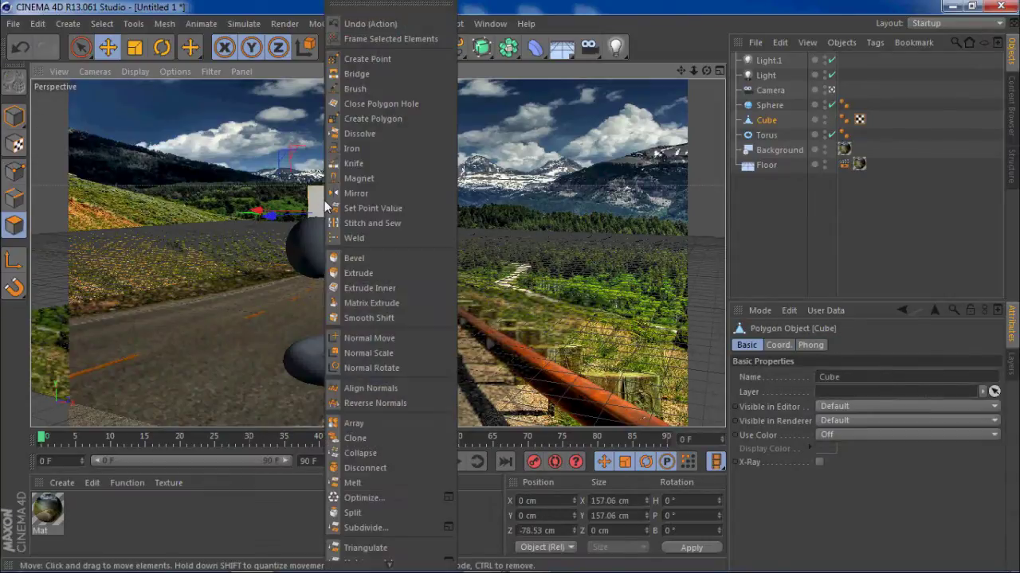
{"action": "left_click", "coordinate": [371, 287]}
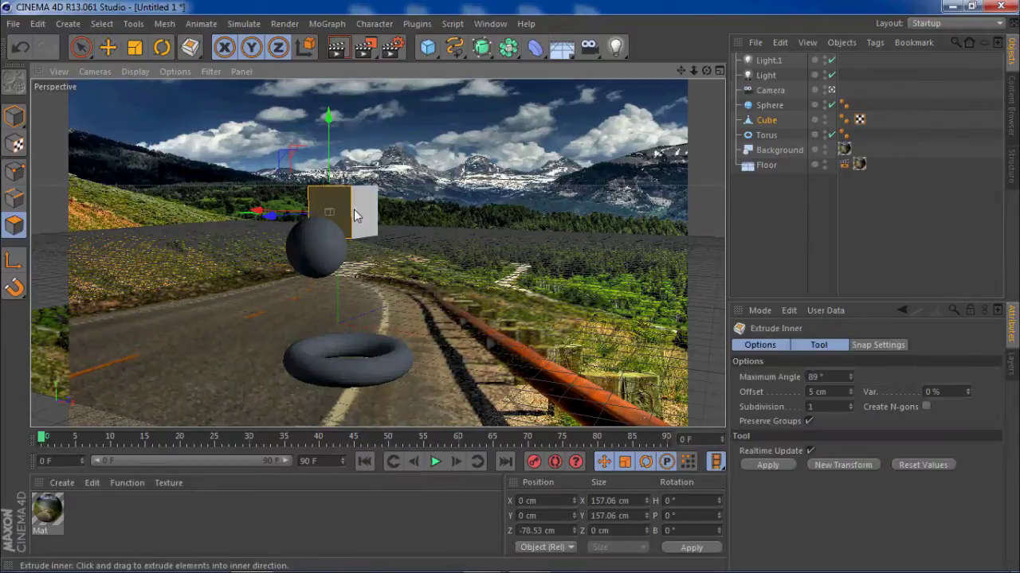
{"action": "key", "text": "ctrl+a"}
{"action": "left_click_drag", "start_coordinate": [358, 208], "coordinate": [330, 215]}
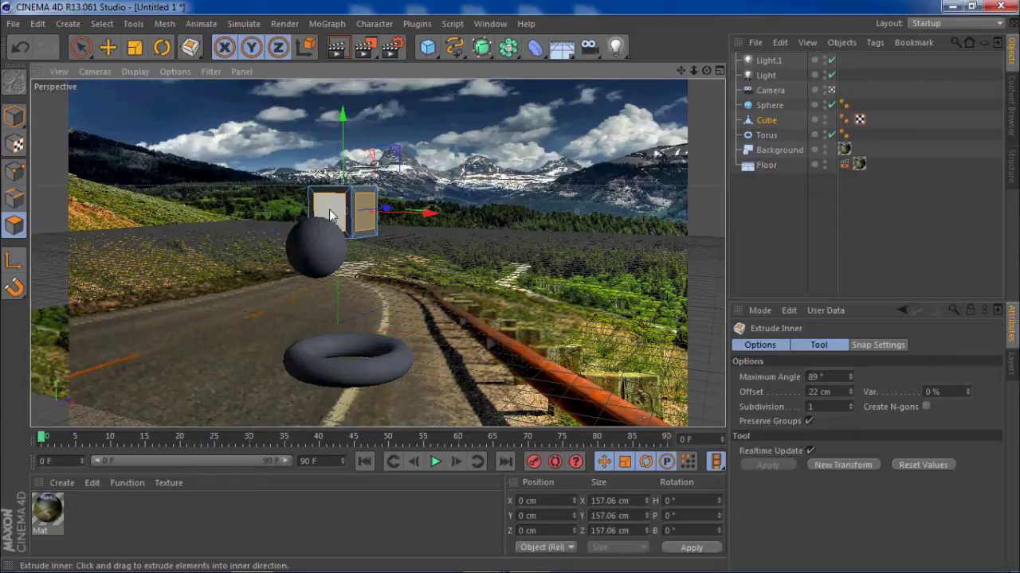
{"action": "right_click", "coordinate": [363, 216]}
{"action": "left_click", "coordinate": [396, 271]}
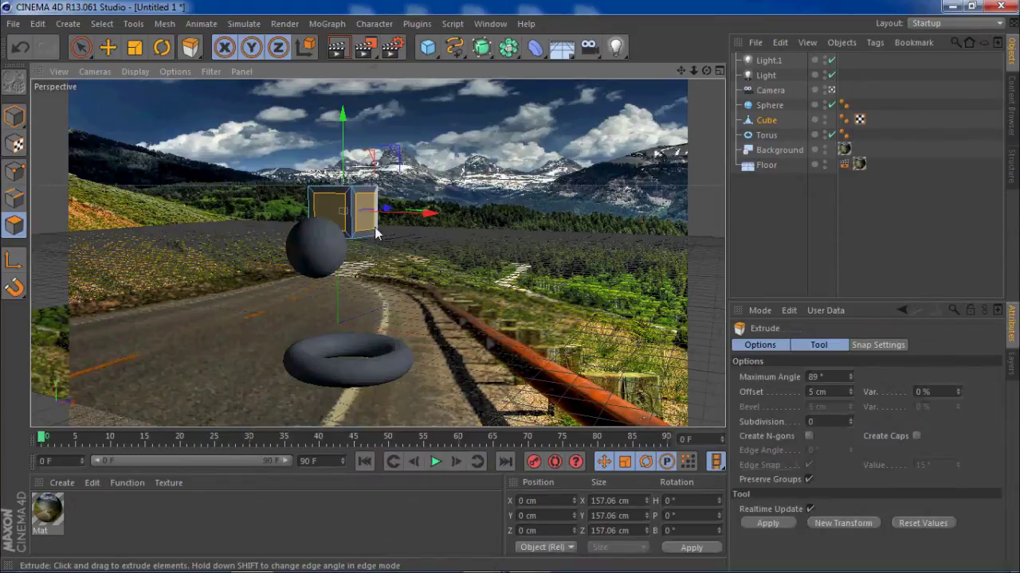
{"action": "left_click_drag", "start_coordinate": [376, 231], "coordinate": [384, 207]}
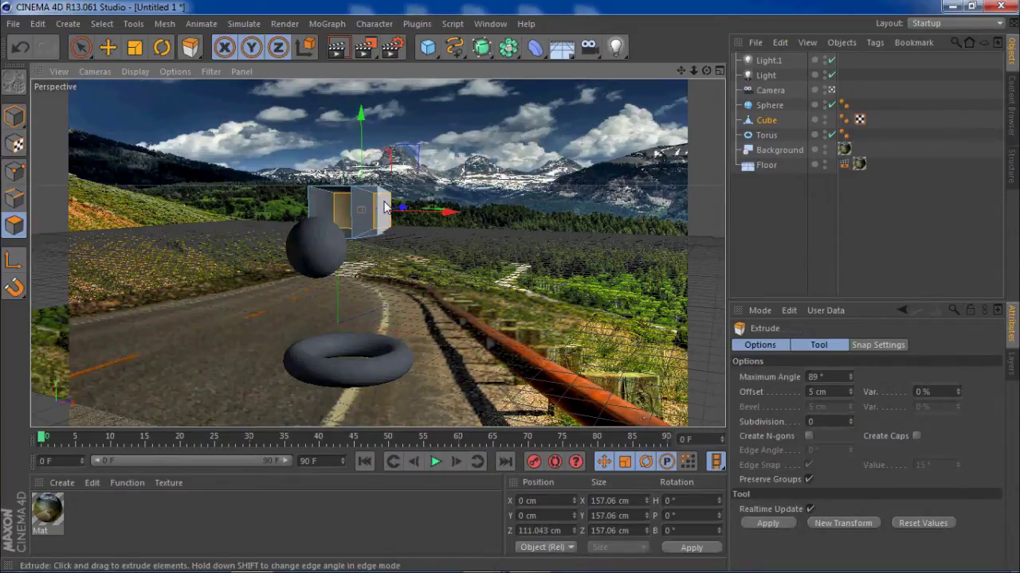
{"action": "key", "text": "ctrl+z"}
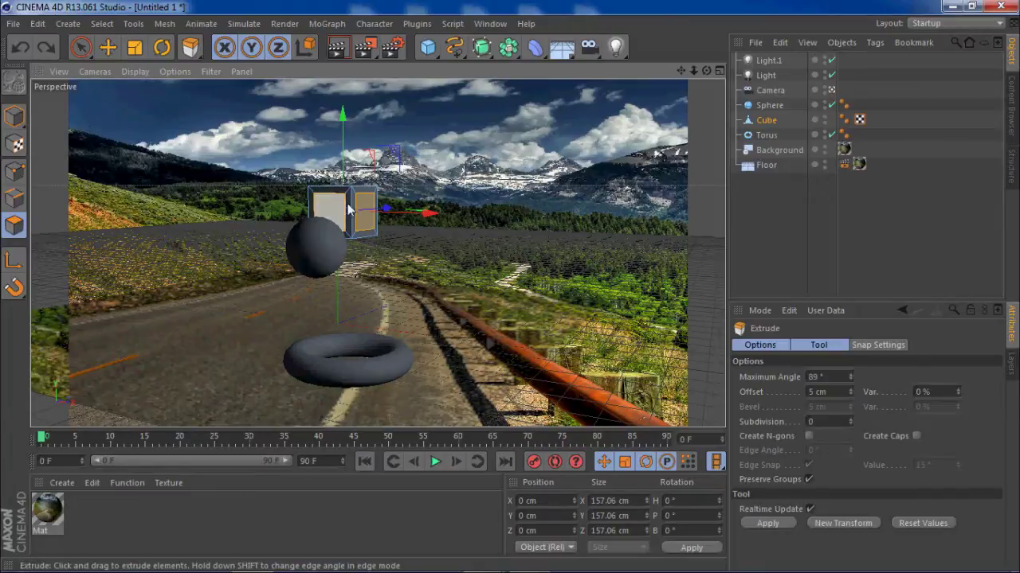
{"action": "key", "text": "Return"}
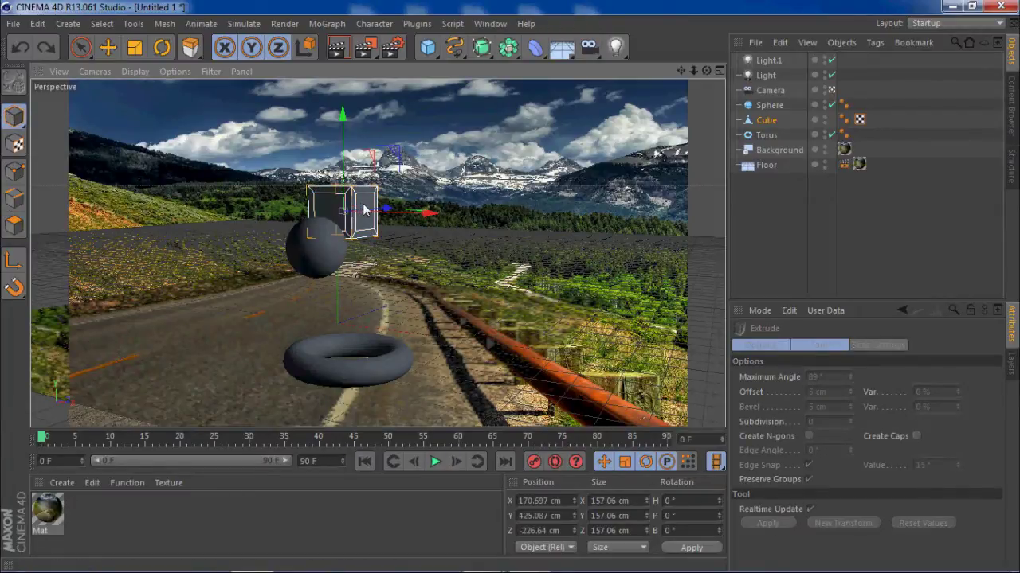
- Extrude the inset faces -20 cm inward to hollow the cube, then return to Model mode
{"action": "left_click", "coordinate": [14, 225]}
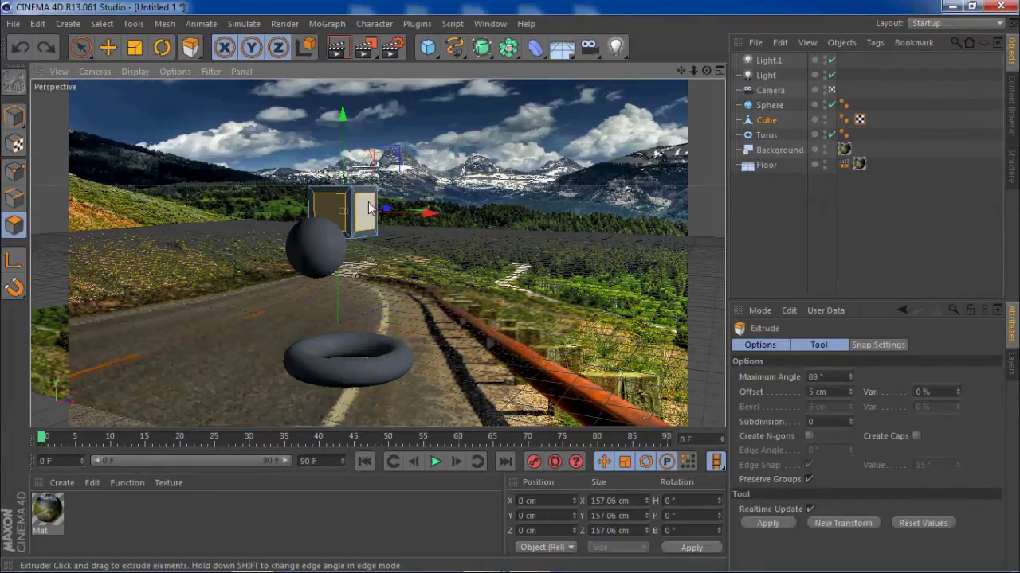
{"action": "mouse_move", "coordinate": [366, 207]}
{"action": "left_mouse_down"}
{"action": "mouse_move", "coordinate": [355, 209]}
{"action": "mouse_move", "coordinate": [366, 209]}
{"action": "left_mouse_up"}
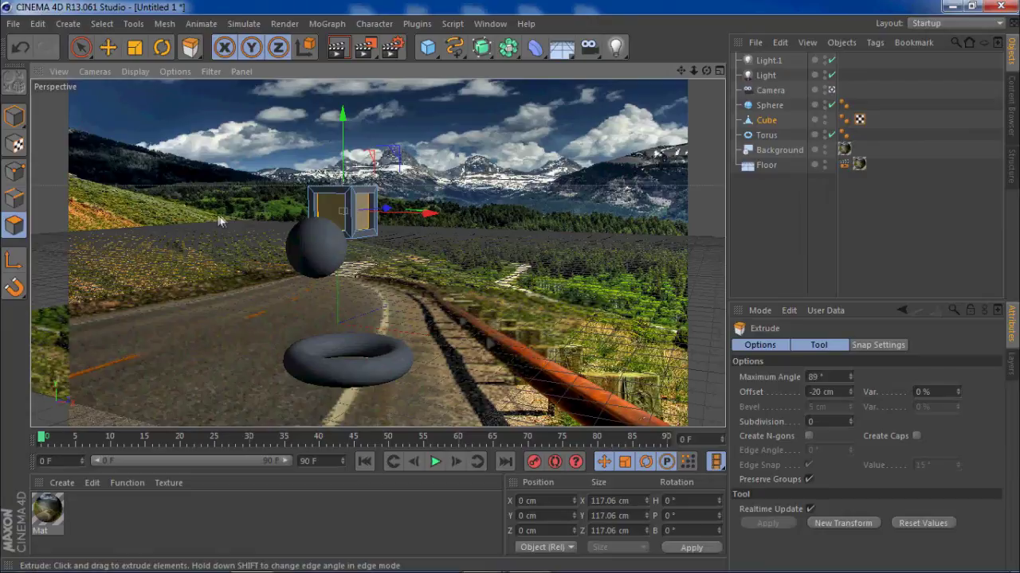
{"action": "left_click", "coordinate": [16, 226]}
{"action": "right_click", "coordinate": [352, 213]}
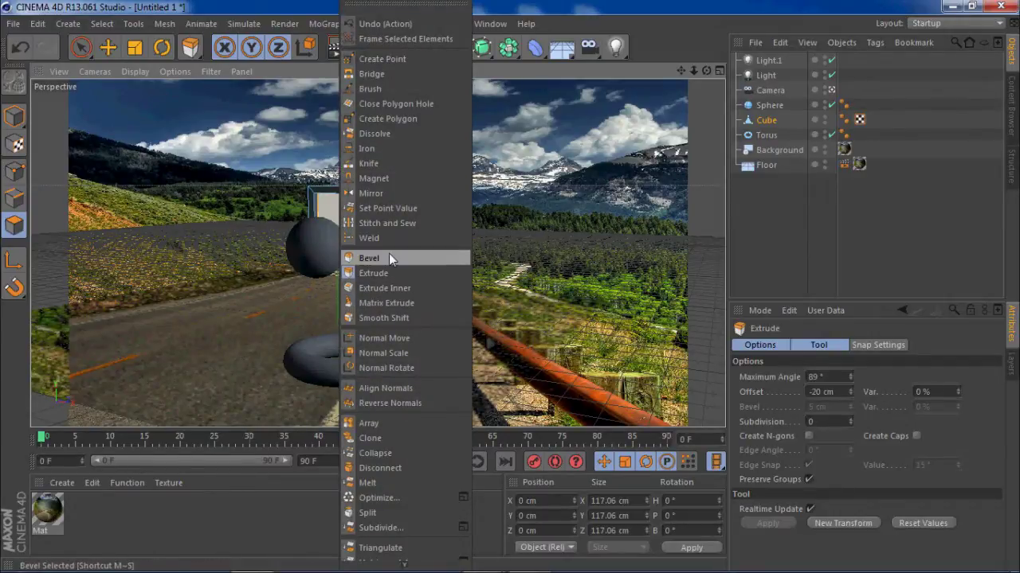
{"action": "left_click", "coordinate": [255, 514]}
{"action": "left_click", "coordinate": [14, 116]}
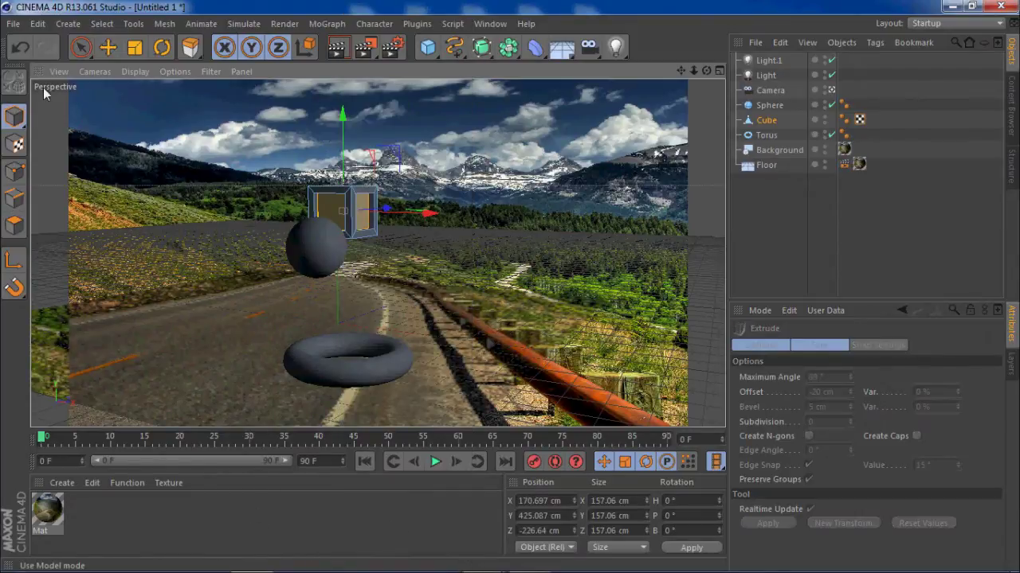
{"action": "left_click", "coordinate": [97, 48]}
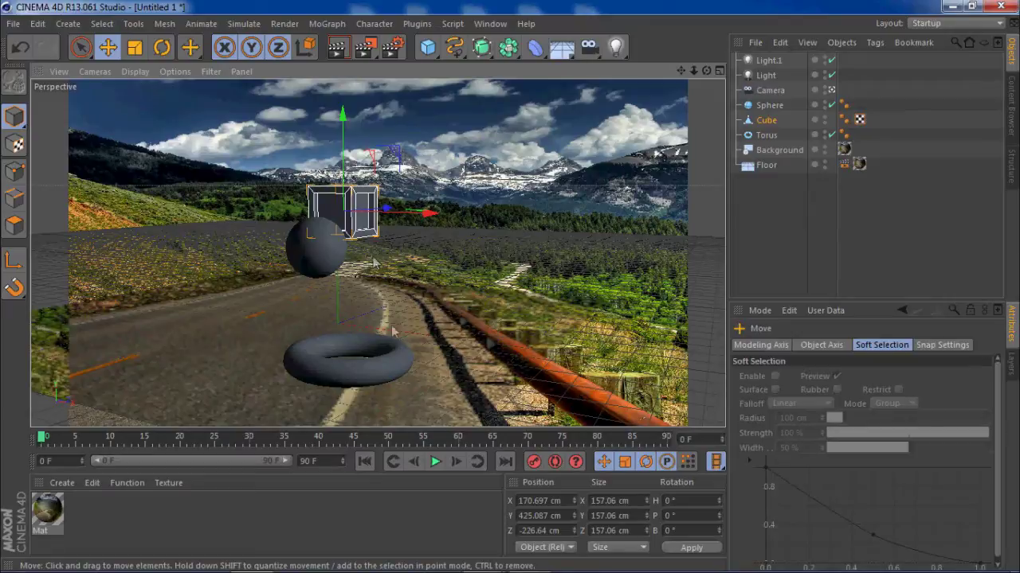
- Create a red Mat.1 and apply it to the torus
{"action": "left_click", "coordinate": [62, 482]}
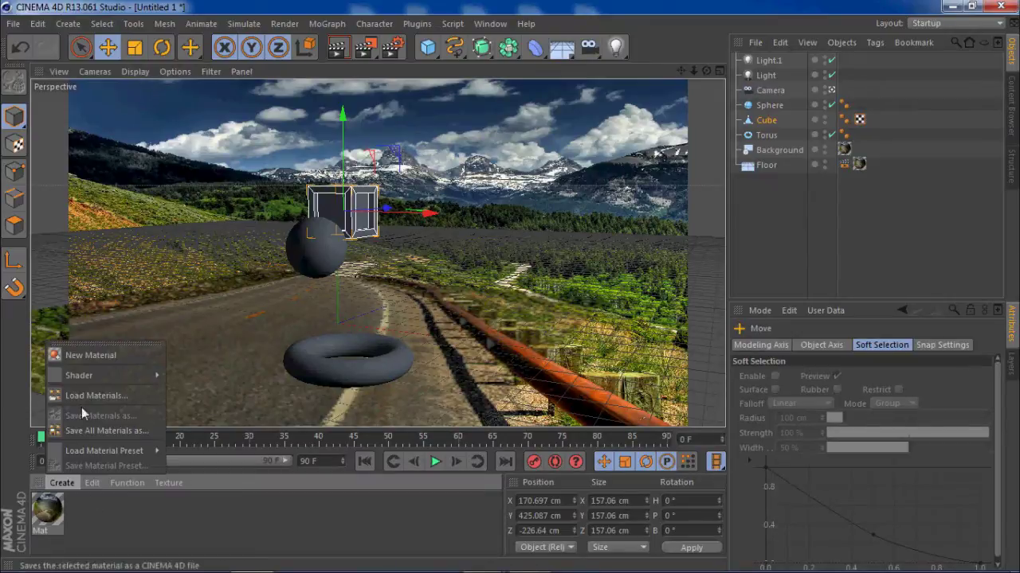
{"action": "left_click", "coordinate": [86, 355]}
{"action": "double_click", "coordinate": [37, 524]}
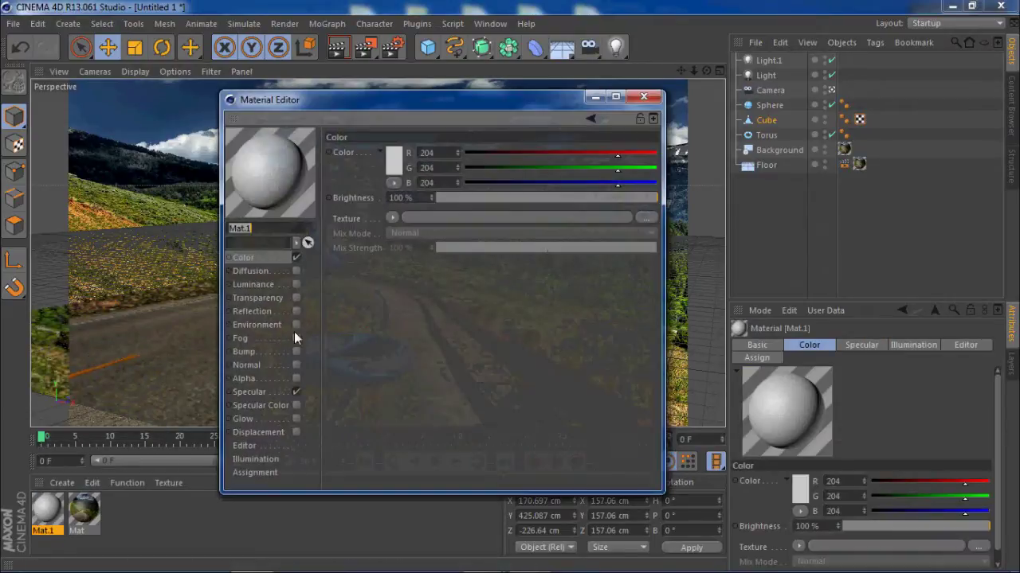
{"action": "left_click", "coordinate": [393, 160]}
{"action": "left_click_drag", "start_coordinate": [364, 141], "coordinate": [395, 124]}
{"action": "left_click", "coordinate": [370, 231]}
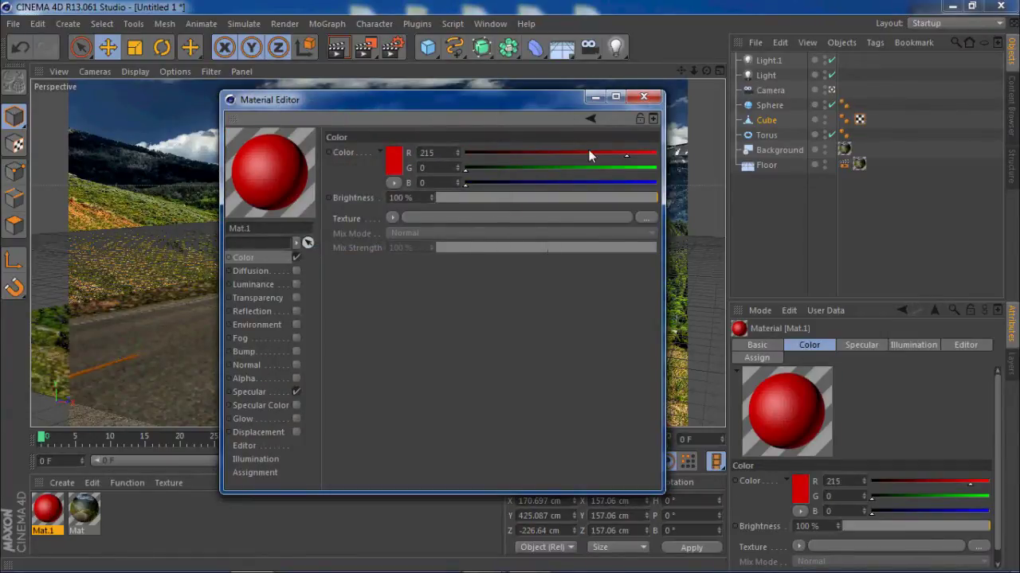
{"action": "left_click", "coordinate": [644, 96]}
{"action": "left_click_drag", "start_coordinate": [317, 401], "coordinate": [333, 377]}
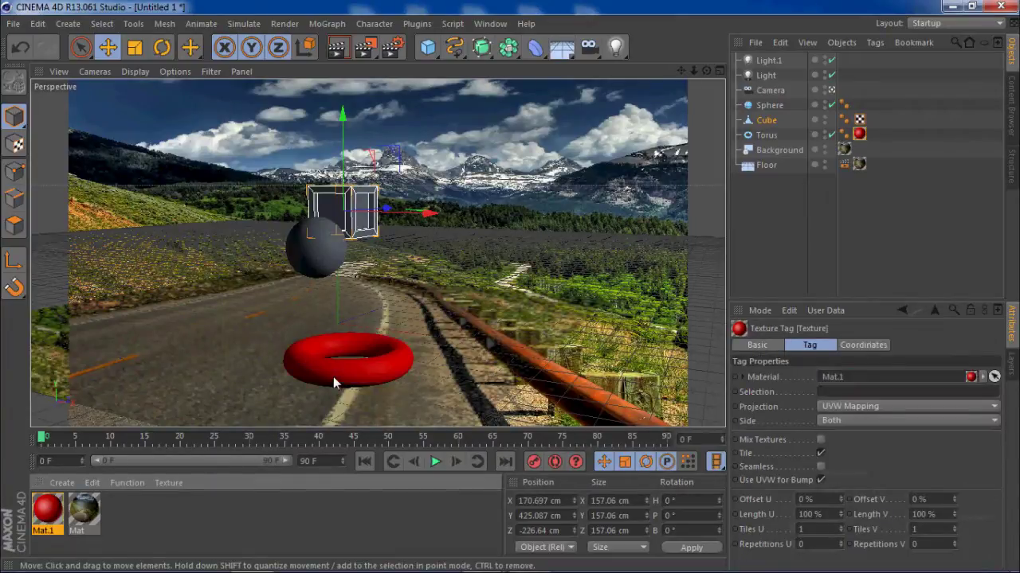
- Create Mat.2 in deep blue (R 12, G 3, B 184) and apply it to the cube
{"action": "left_click", "coordinate": [62, 483]}
{"action": "left_click", "coordinate": [113, 355]}
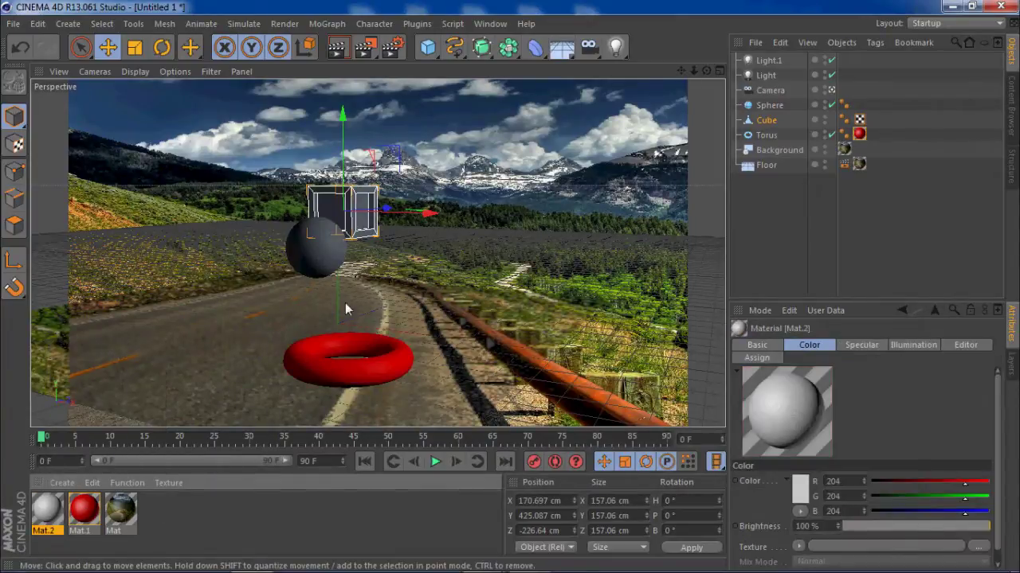
{"action": "double_click", "coordinate": [47, 512]}
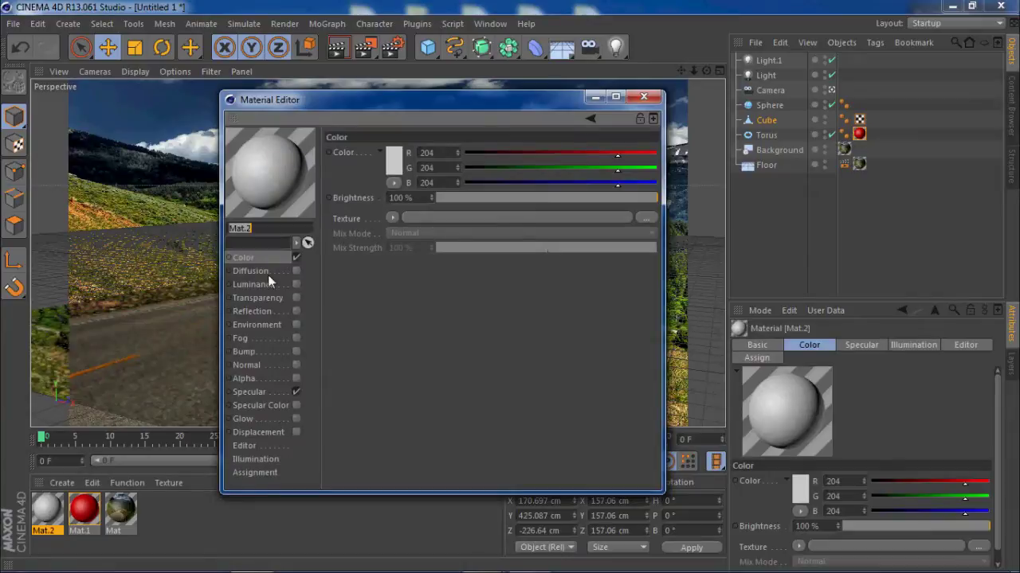
{"action": "left_click", "coordinate": [396, 183]}
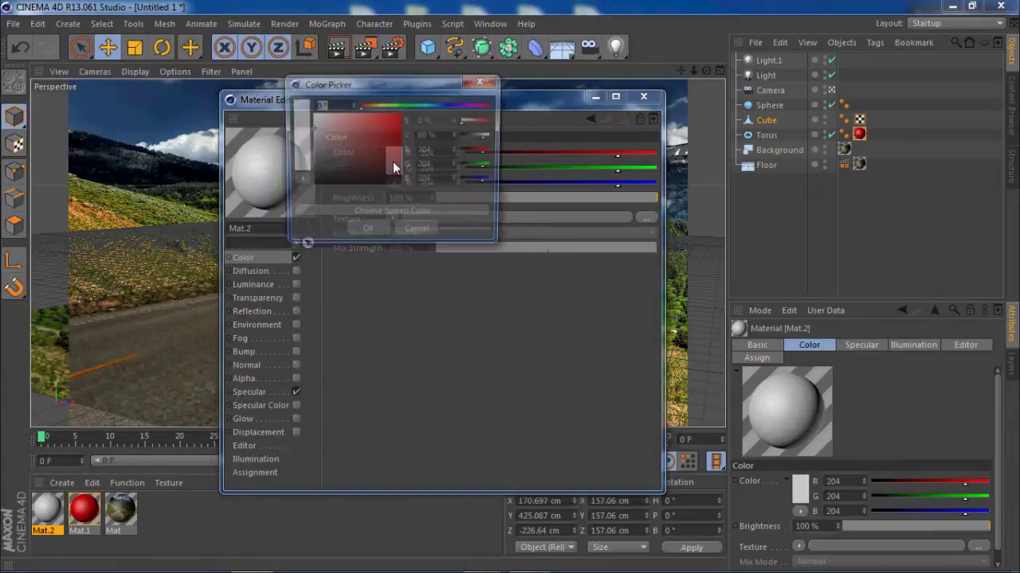
{"action": "left_click", "coordinate": [448, 105]}
{"action": "left_click_drag", "start_coordinate": [403, 163], "coordinate": [399, 132]}
{"action": "left_click", "coordinate": [366, 232]}
{"action": "left_click", "coordinate": [644, 96]}
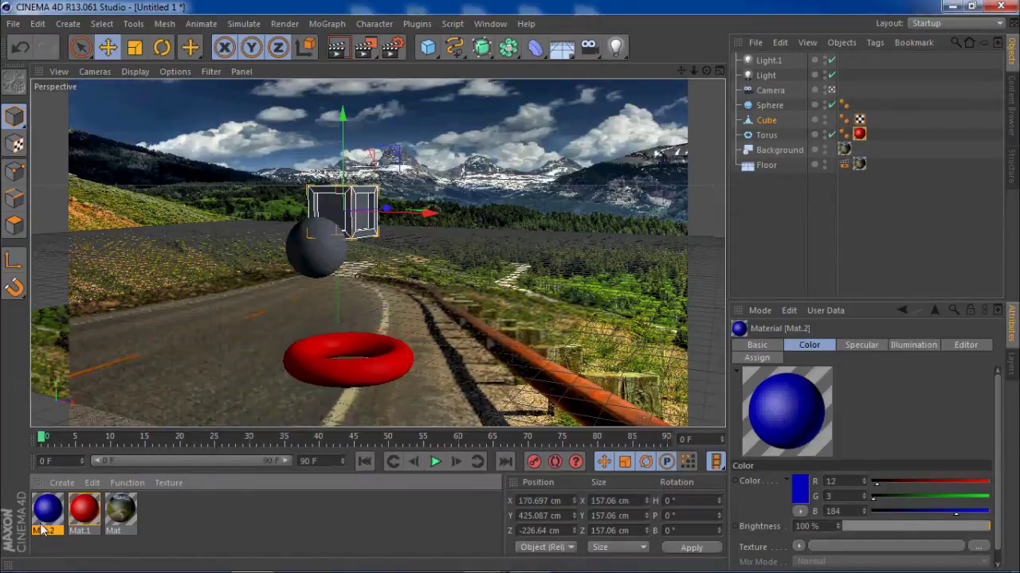
{"action": "left_click_drag", "start_coordinate": [347, 260], "coordinate": [365, 215]}
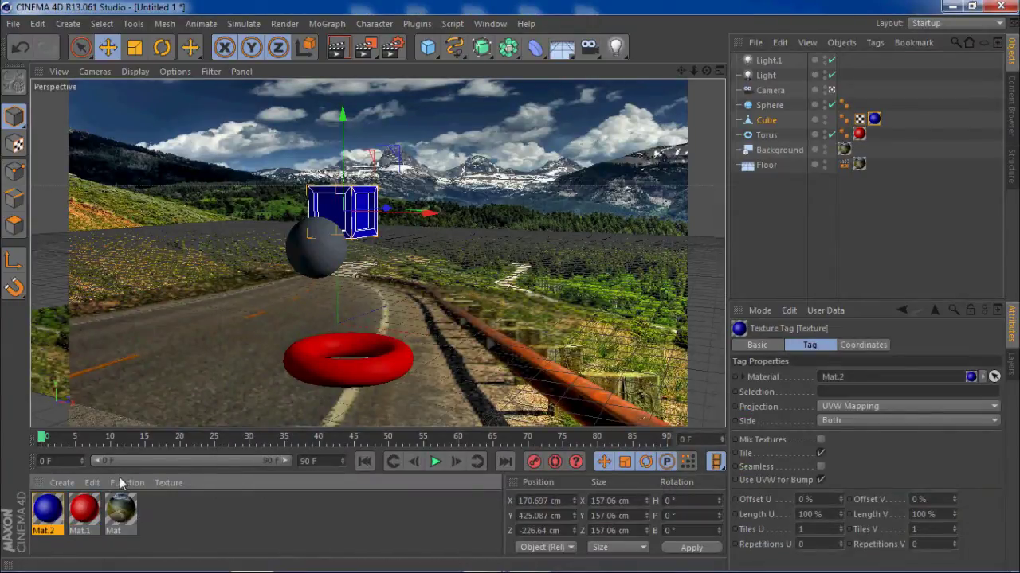
{"action": "left_click", "coordinate": [61, 482]}
- Create Mat.3 with its Reflection channel on and drag it onto the sphere as chrome
{"action": "left_click", "coordinate": [83, 354]}
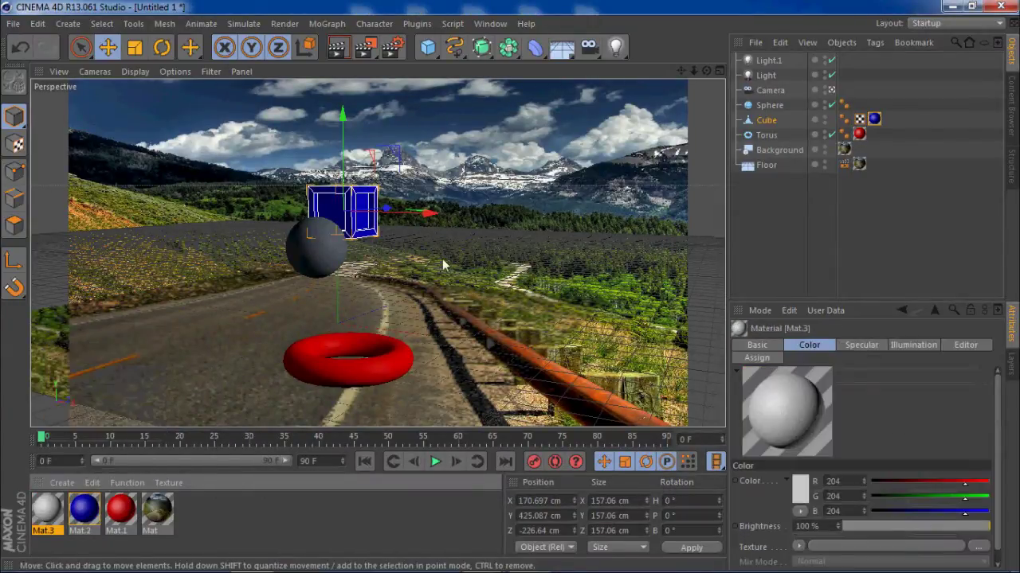
{"action": "double_click", "coordinate": [54, 510]}
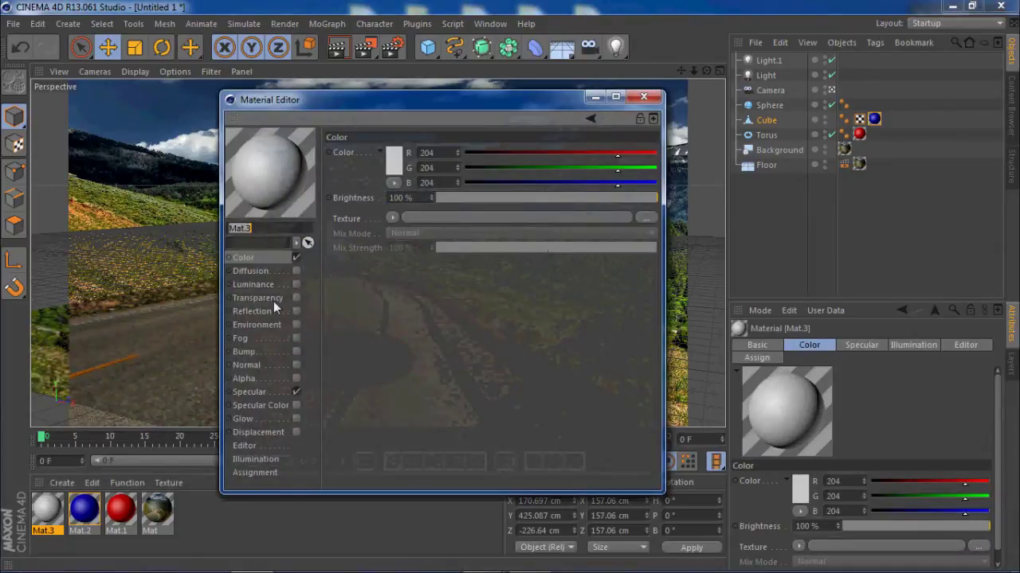
{"action": "left_click", "coordinate": [261, 310]}
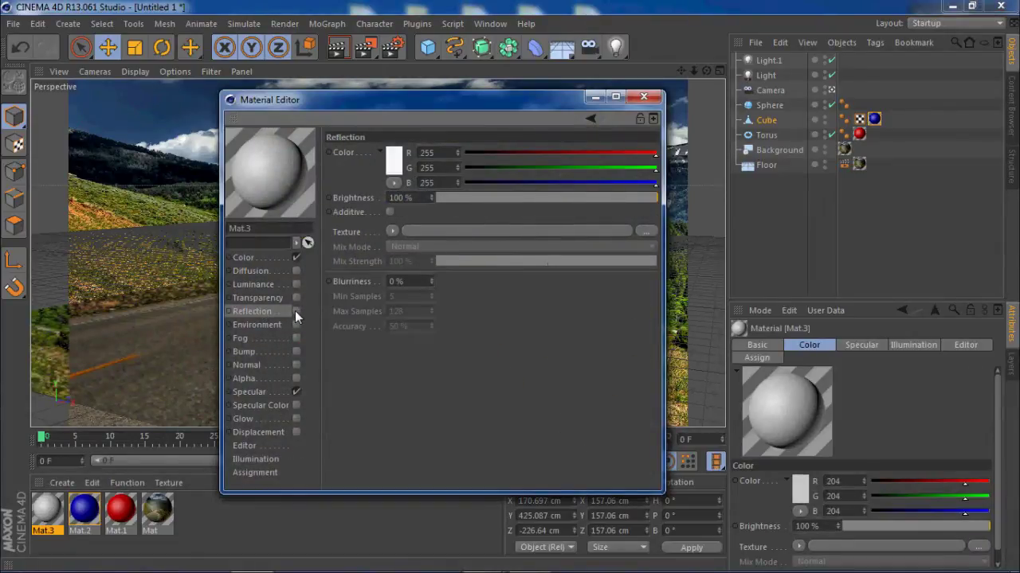
{"action": "left_click", "coordinate": [295, 311]}
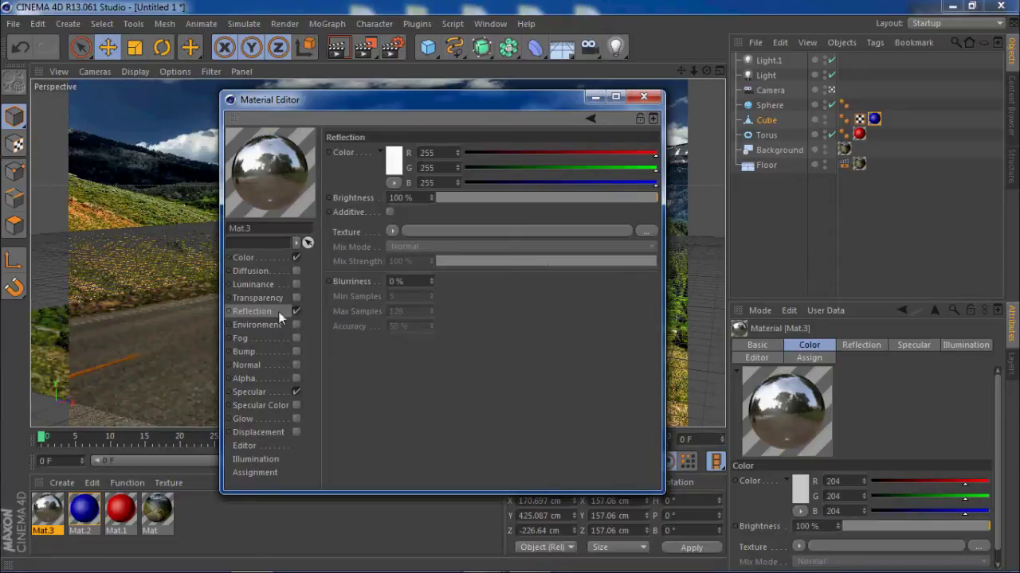
{"action": "left_click", "coordinate": [645, 96]}
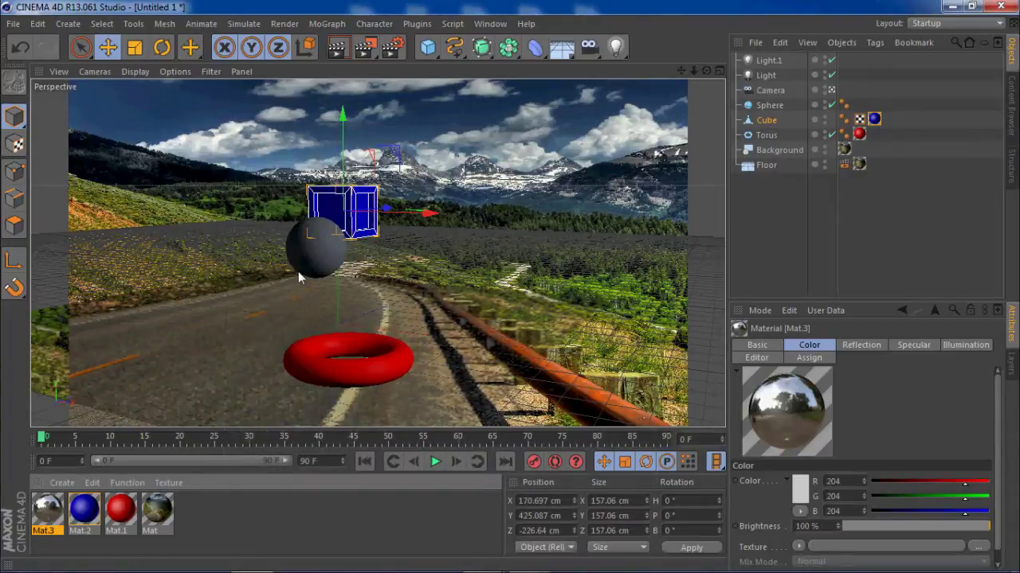
{"action": "left_click_drag", "start_coordinate": [298, 272], "coordinate": [301, 273]}
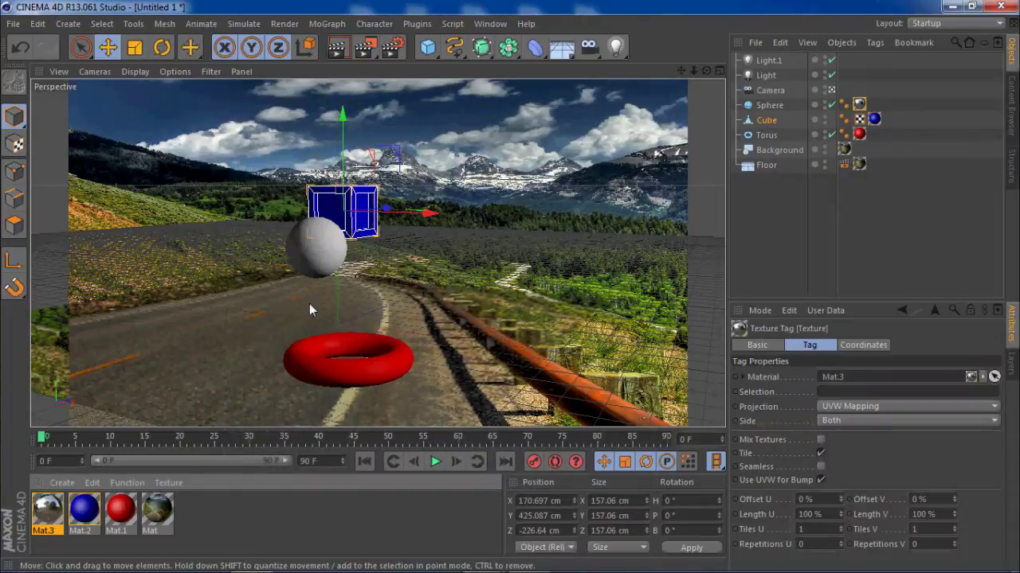
- Delete the extra Floor.1, add a Sky object and apply the landscape material Mat to it
{"action": "left_click", "coordinate": [561, 48]}
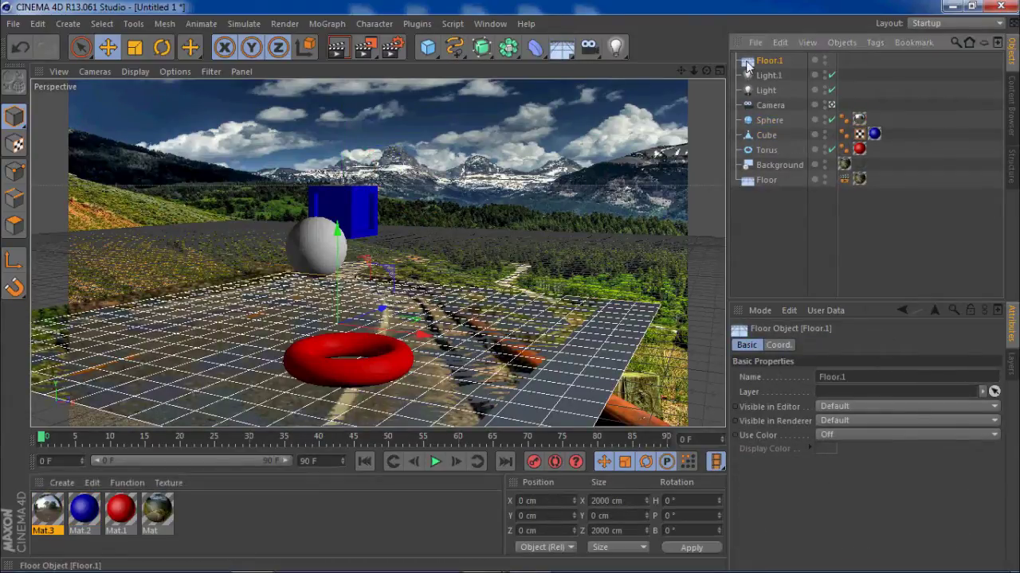
{"action": "key", "text": "Delete"}
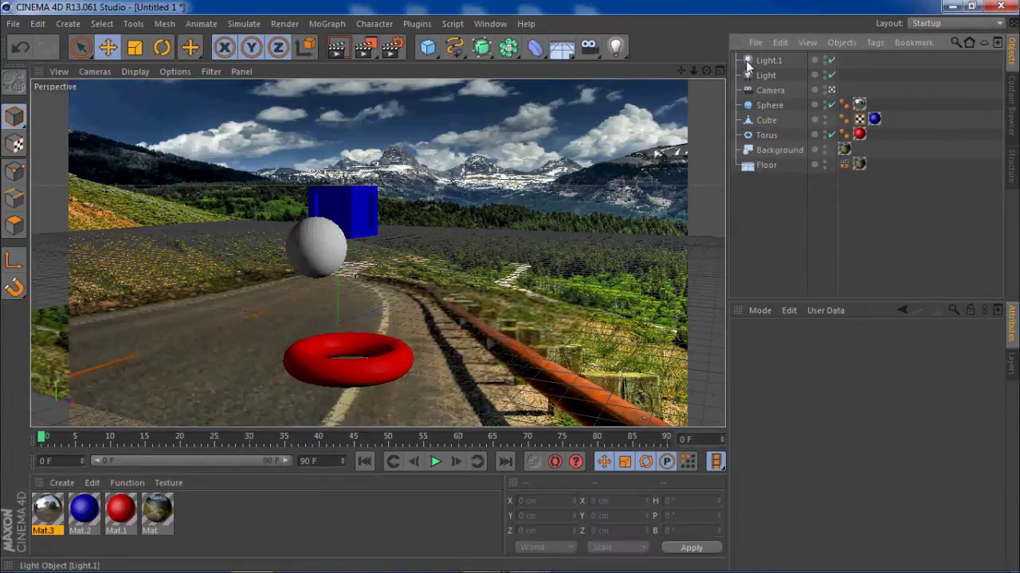
{"action": "left_click", "coordinate": [563, 48]}
{"action": "left_click", "coordinate": [594, 93]}
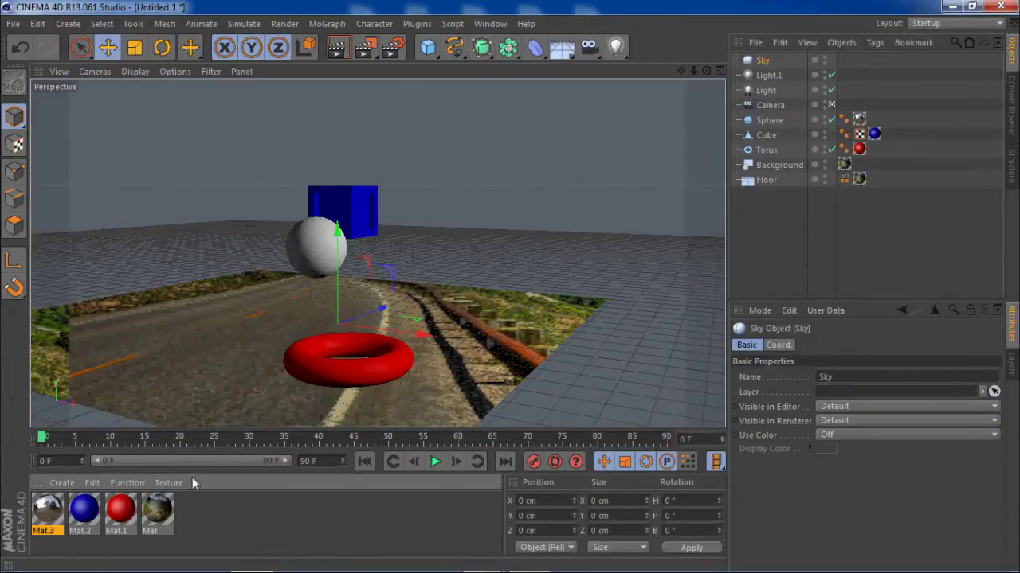
{"action": "left_click_drag", "start_coordinate": [773, 61], "coordinate": [771, 61]}
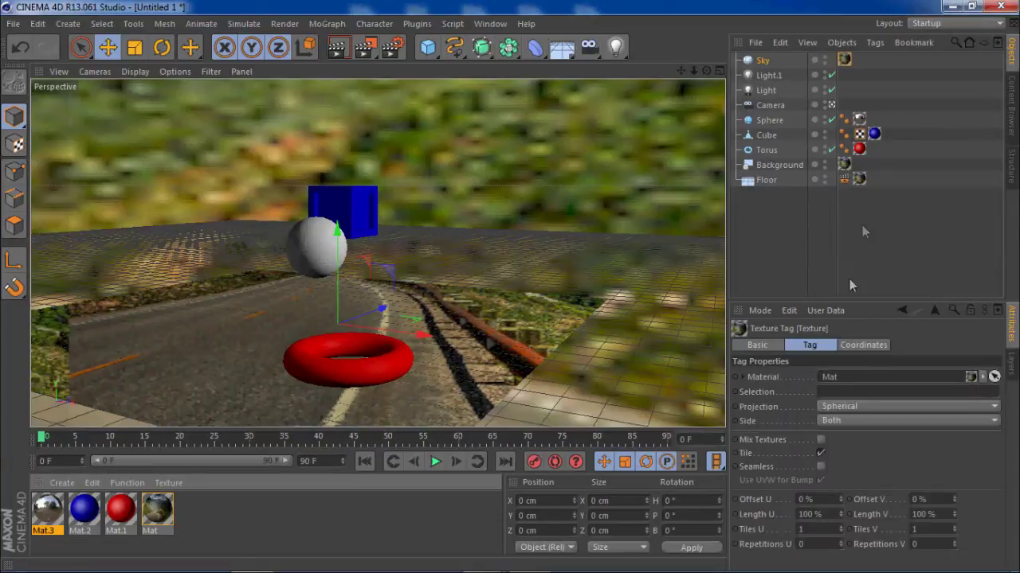
- Give the Sky a Compositing tag with Seen by Camera turned off
{"action": "right_click", "coordinate": [771, 61]}
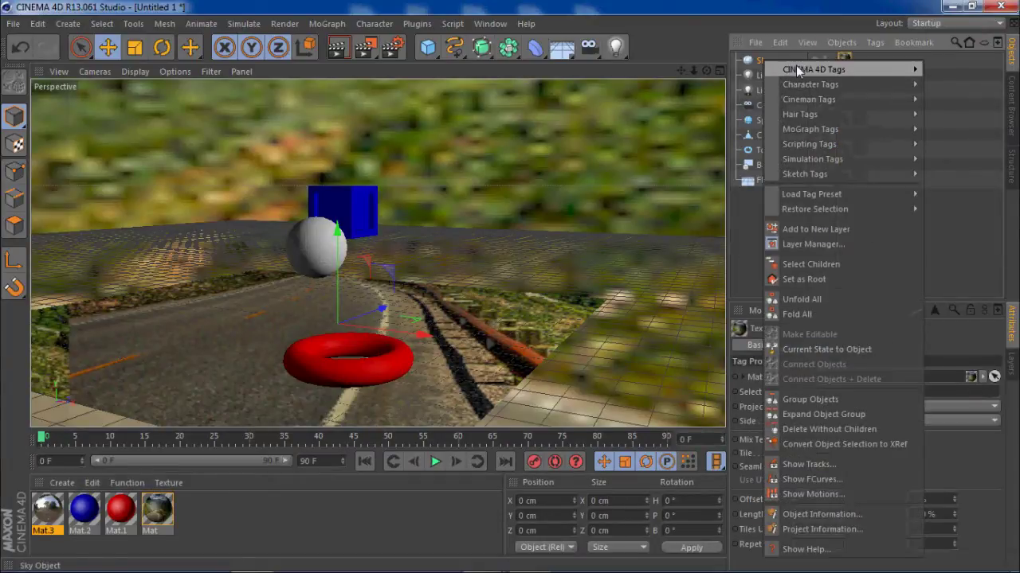
{"action": "mouse_move", "coordinate": [795, 68]}
{"action": "left_click", "coordinate": [701, 129]}
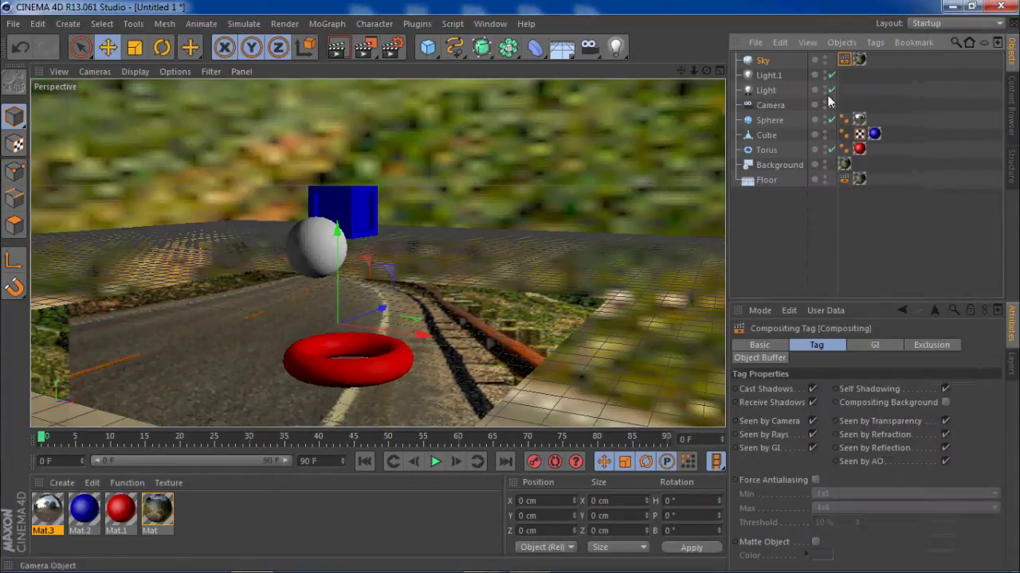
{"action": "left_click", "coordinate": [813, 422]}
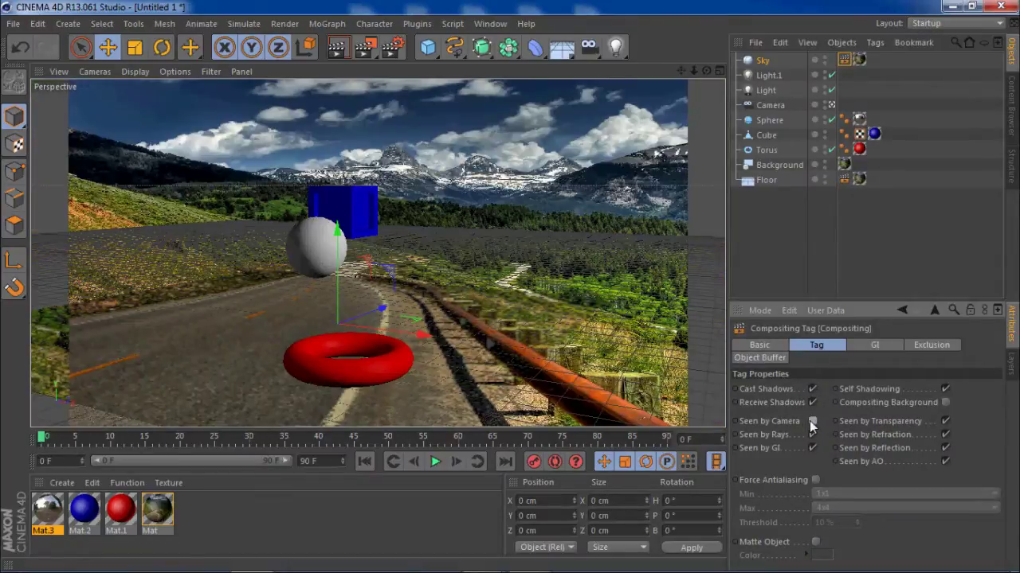
- Render the active view to show the chrome sphere reflecting the landscape
{"action": "left_click", "coordinate": [342, 50]}
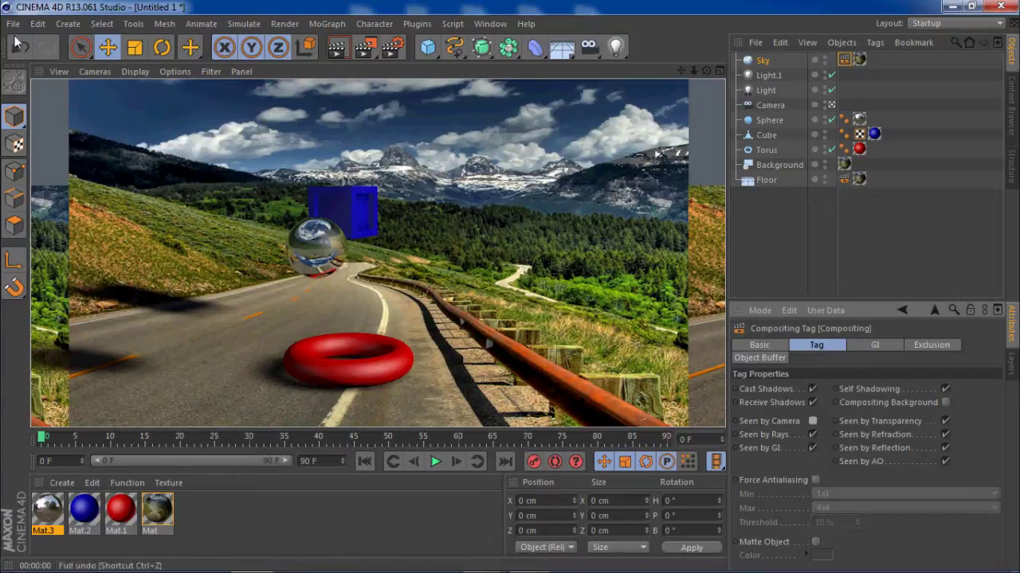
- Under Render Settings > Save, name the output file 'geometric shapes', then close the settings
{"action": "left_click", "coordinate": [395, 48]}
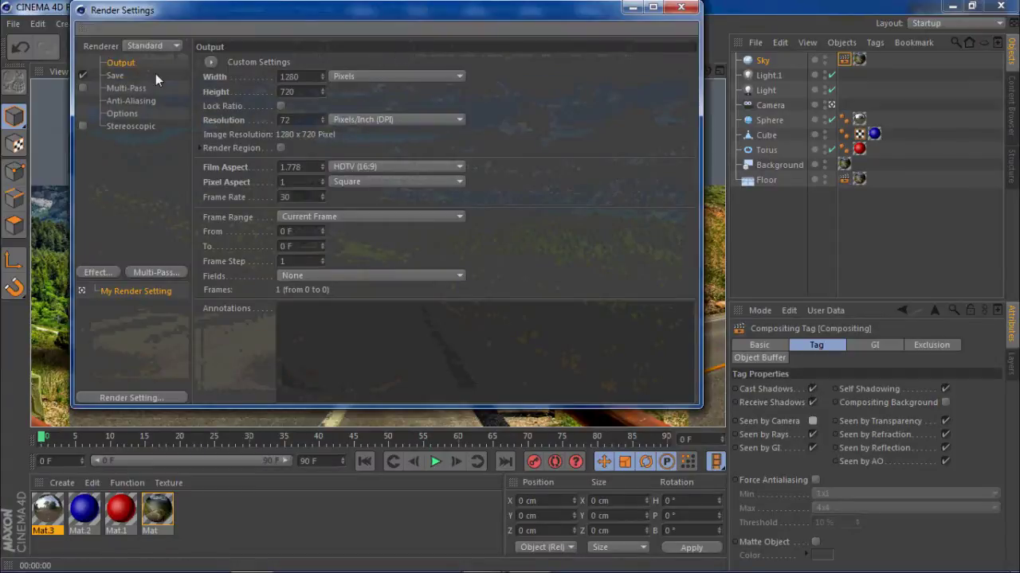
{"action": "left_click", "coordinate": [116, 75]}
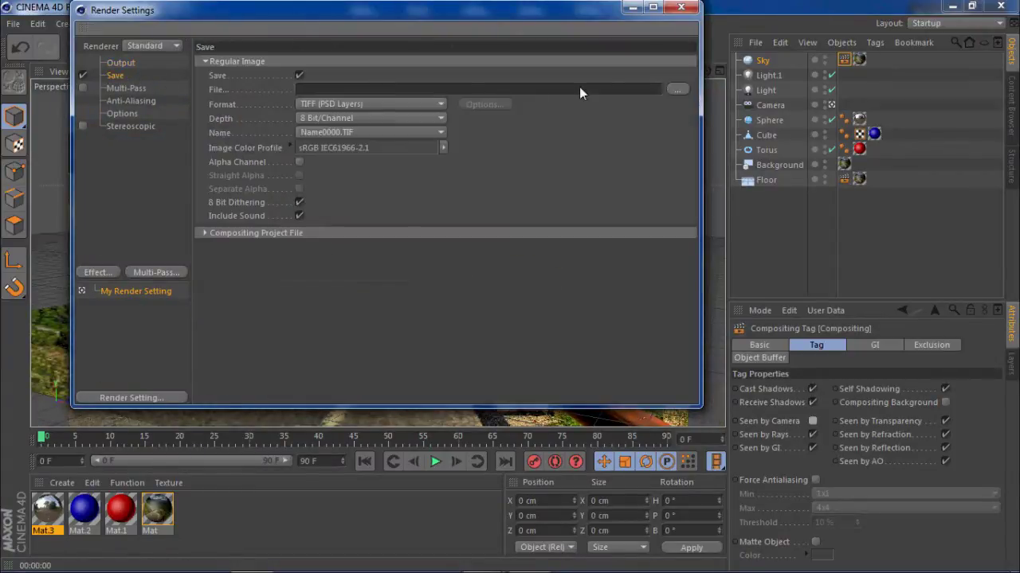
{"action": "left_click", "coordinate": [674, 89]}
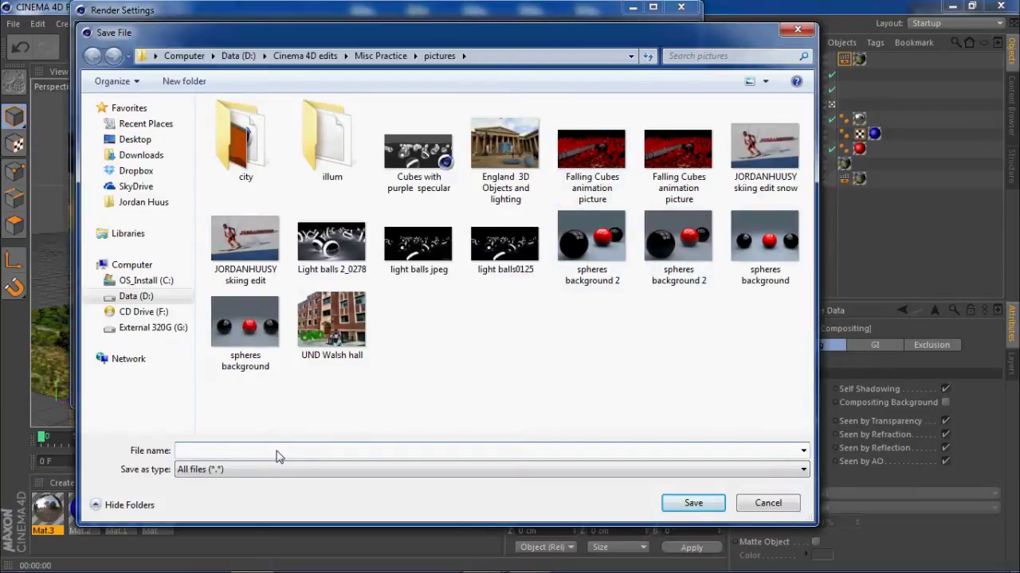
{"action": "type", "text": "geometric shapes"}
{"action": "key", "text": "Return"}
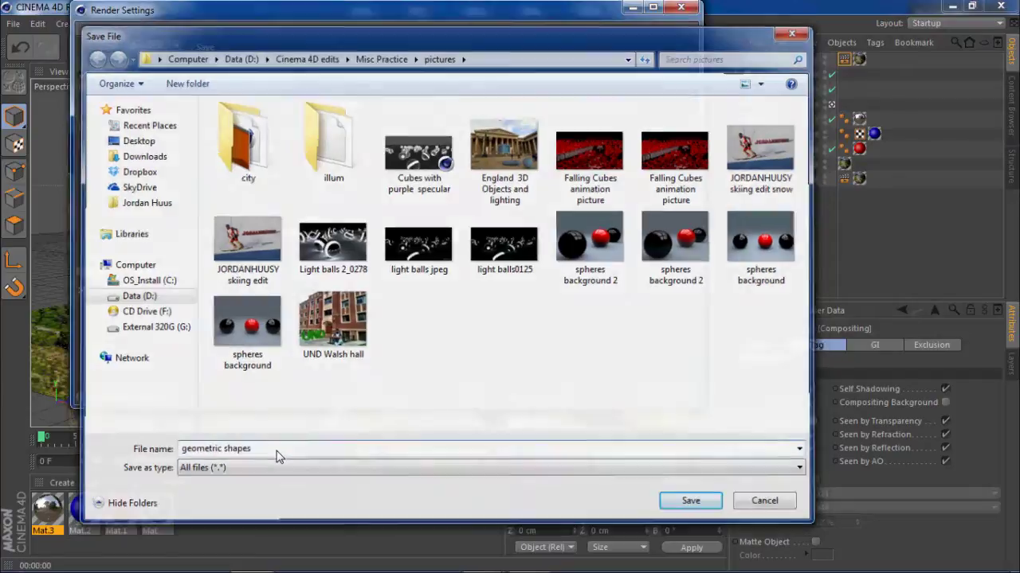
{"action": "left_click", "coordinate": [135, 62]}
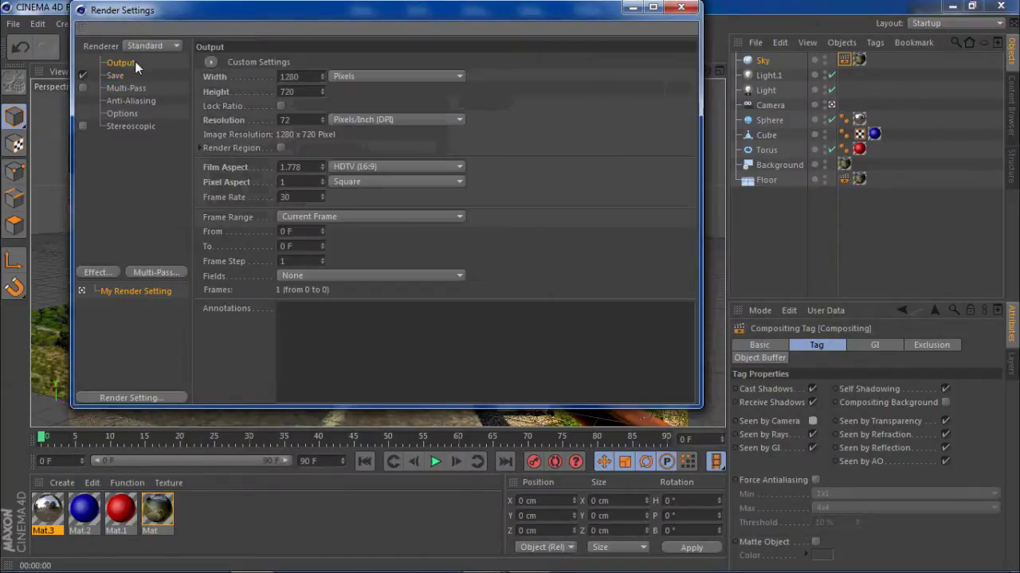
{"action": "left_click", "coordinate": [120, 127]}
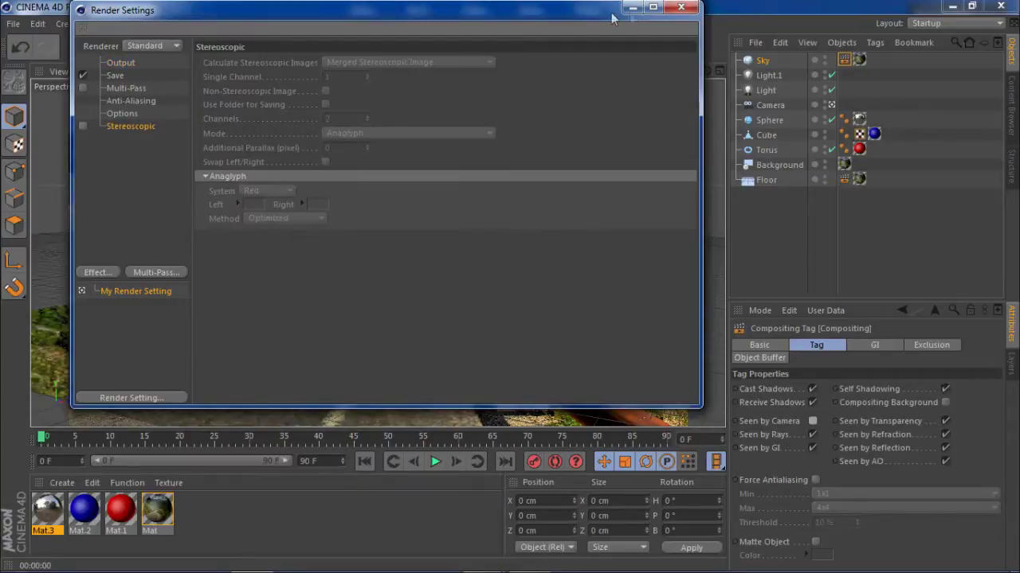
{"action": "left_click", "coordinate": [681, 8]}
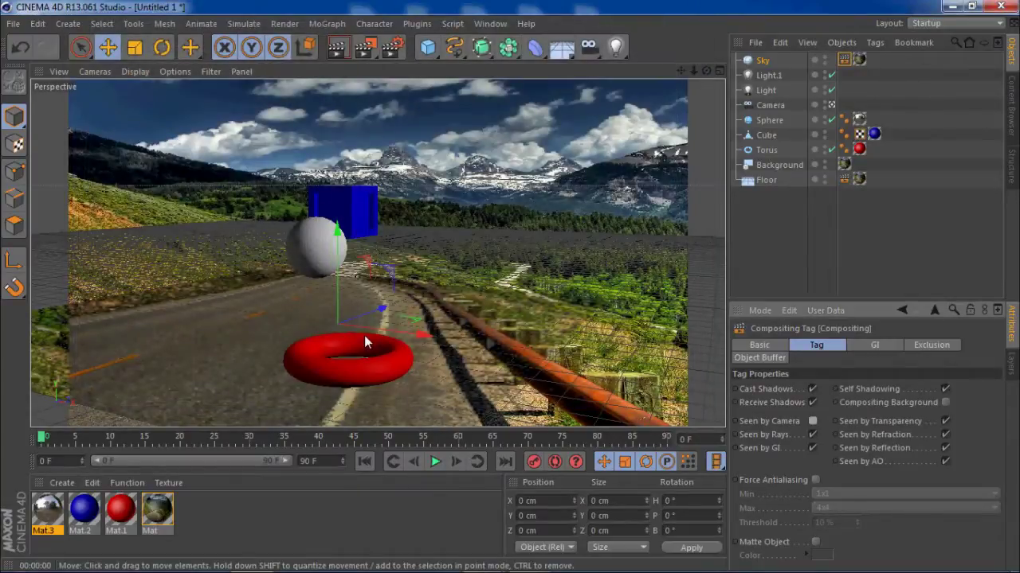